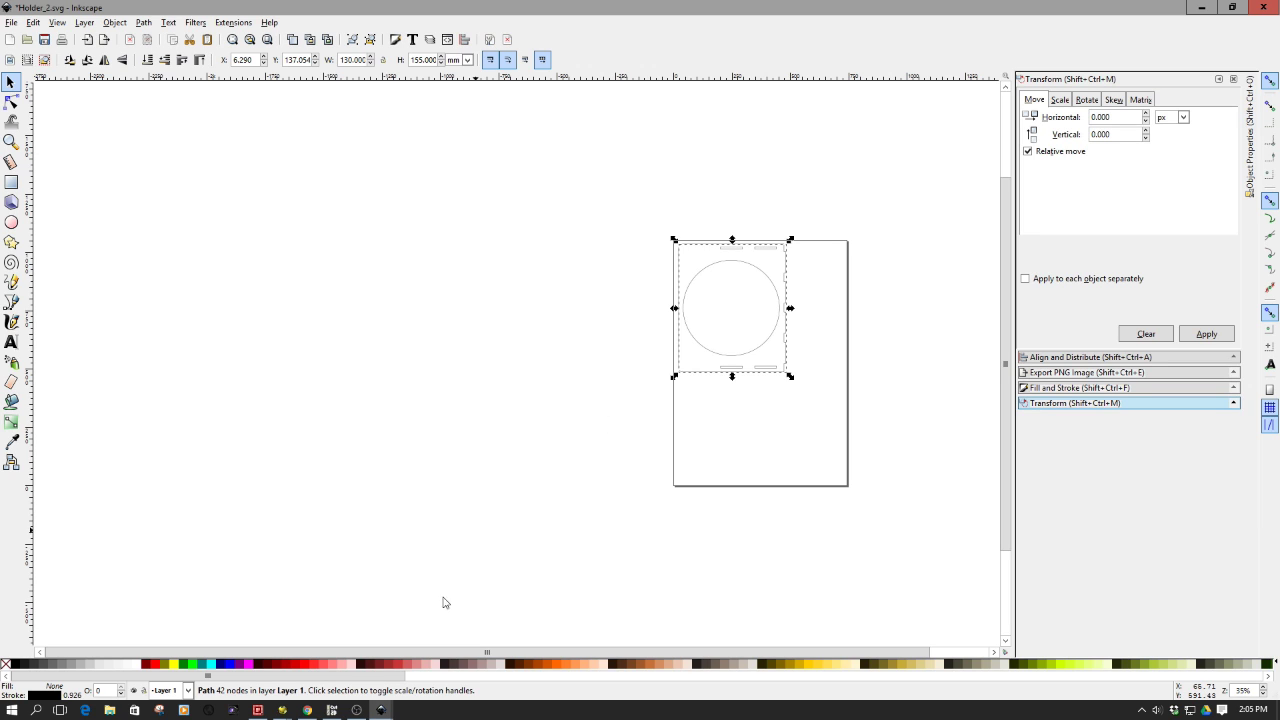
- Bring up the Super Esboo design in Tinkercad and dismiss Chrome's downloads bar
left_click(310, 716)
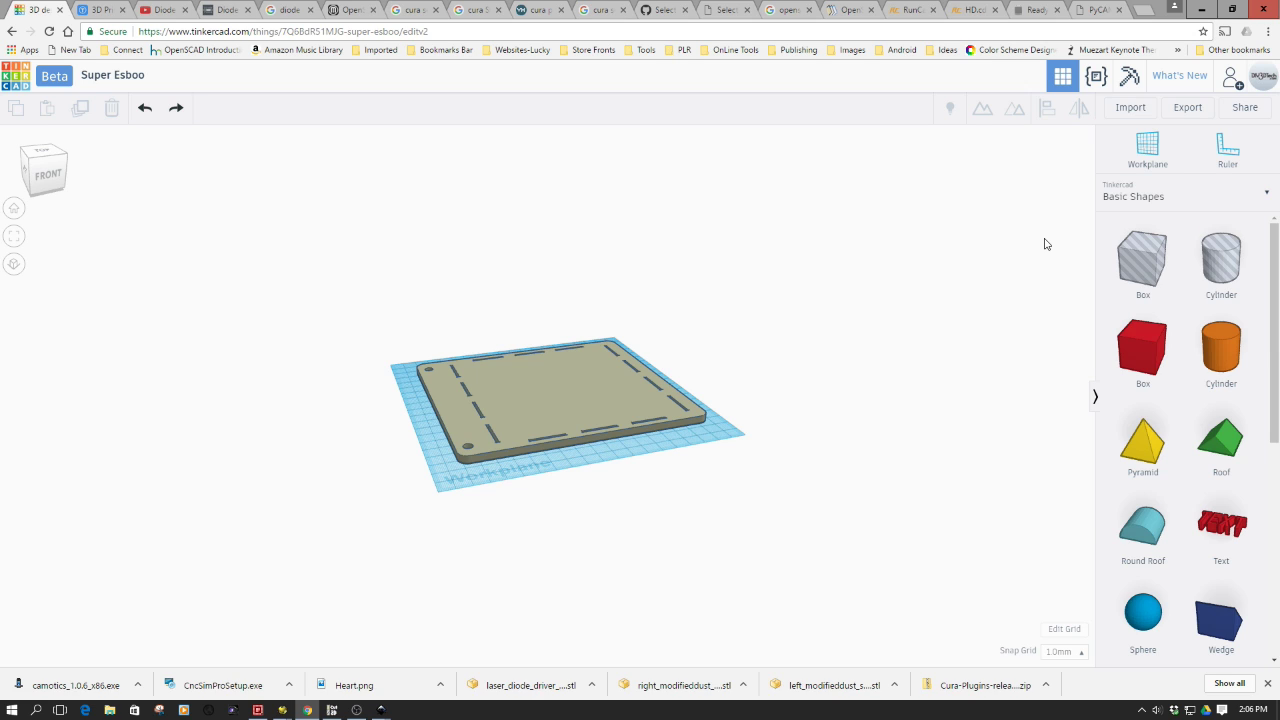
left_click(1267, 684)
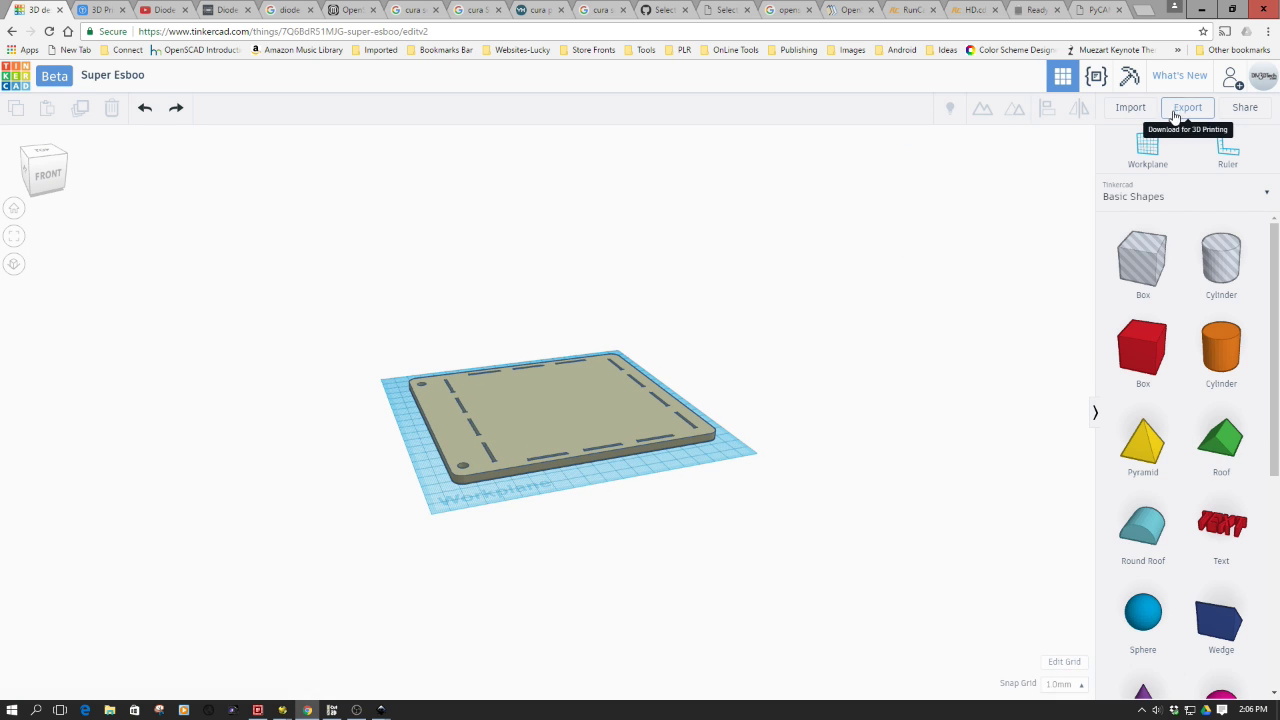
- Load 3d_Holder_Top.svg into the import dialog and select its 548.29 × 459.7 size values
left_click(1131, 108)
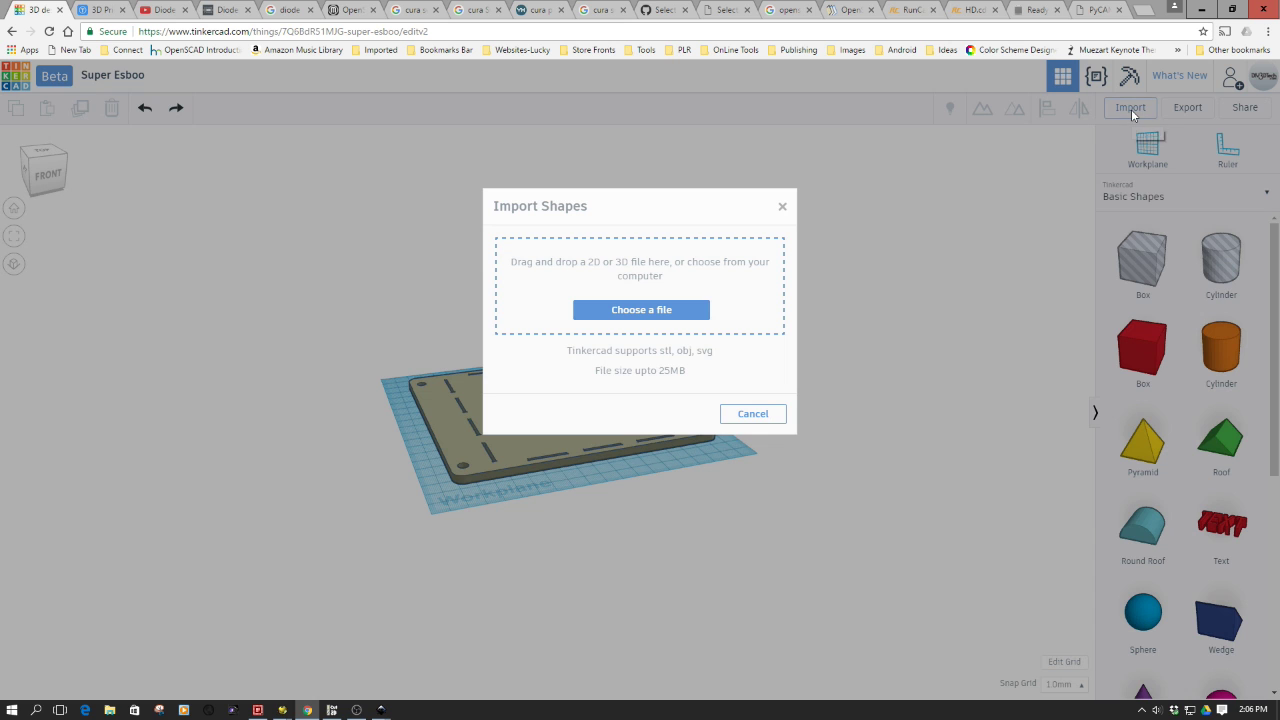
left_click(626, 312)
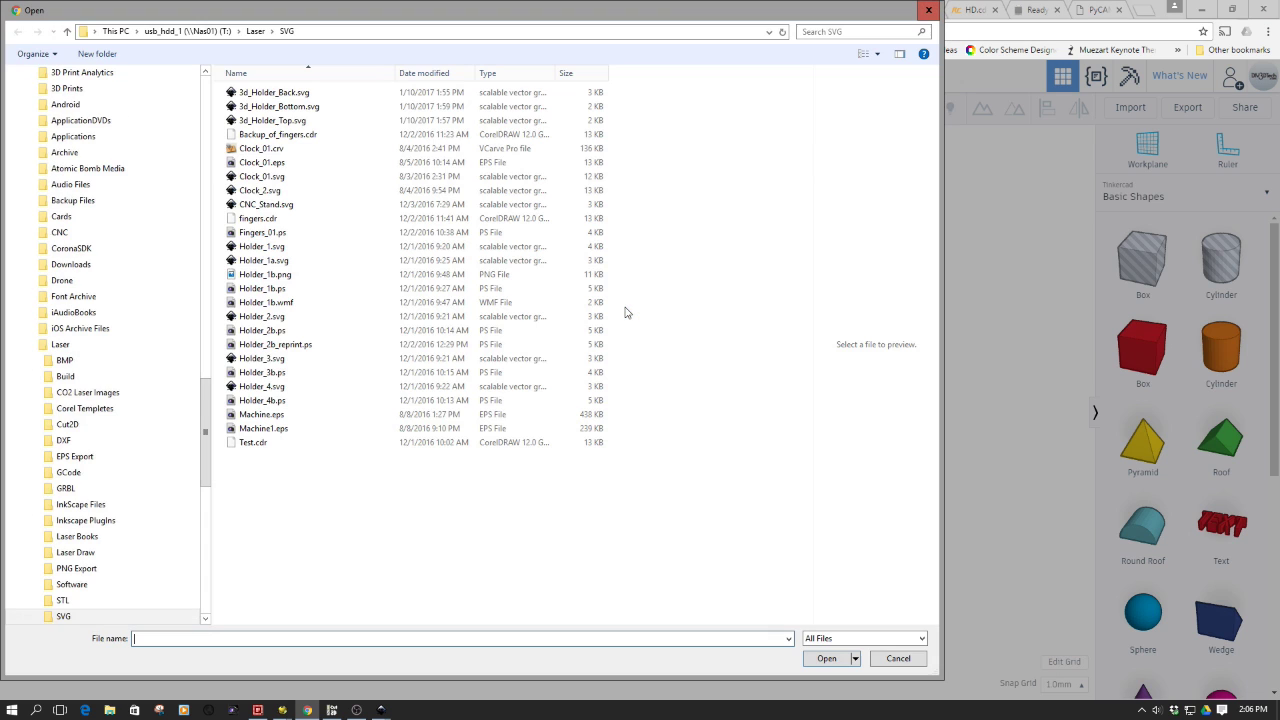
left_click(300, 121)
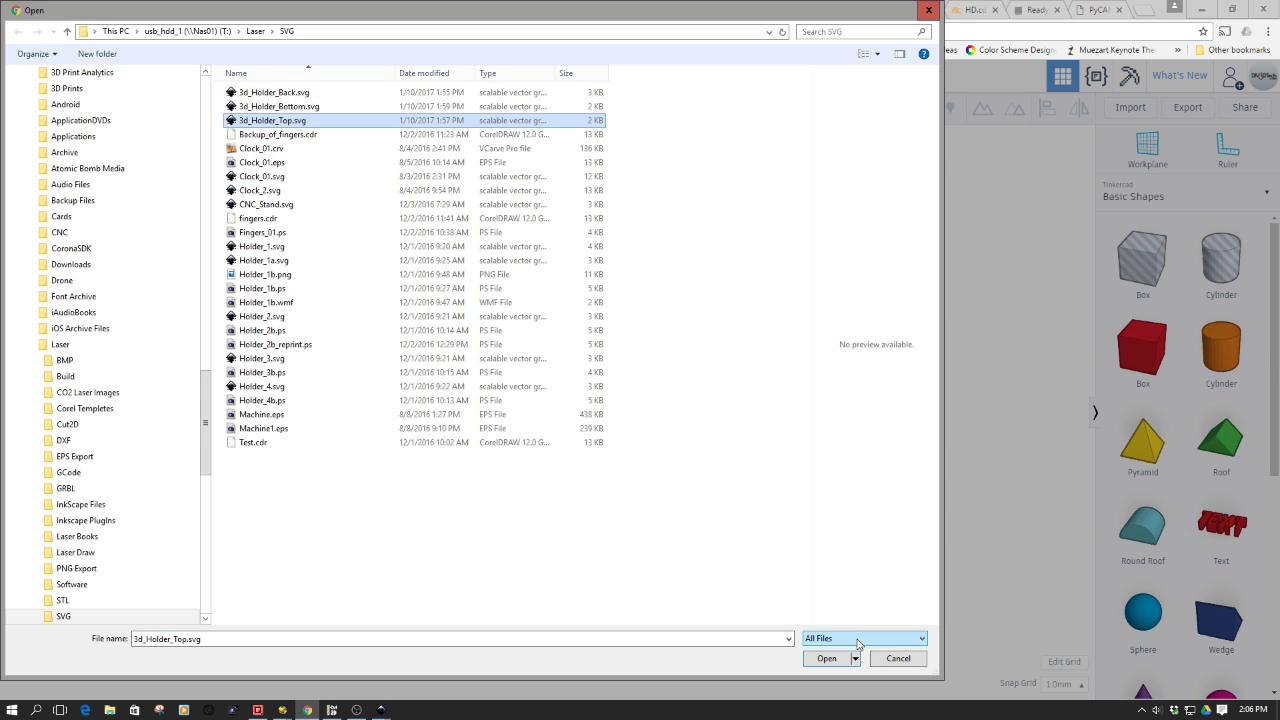
left_click(826, 658)
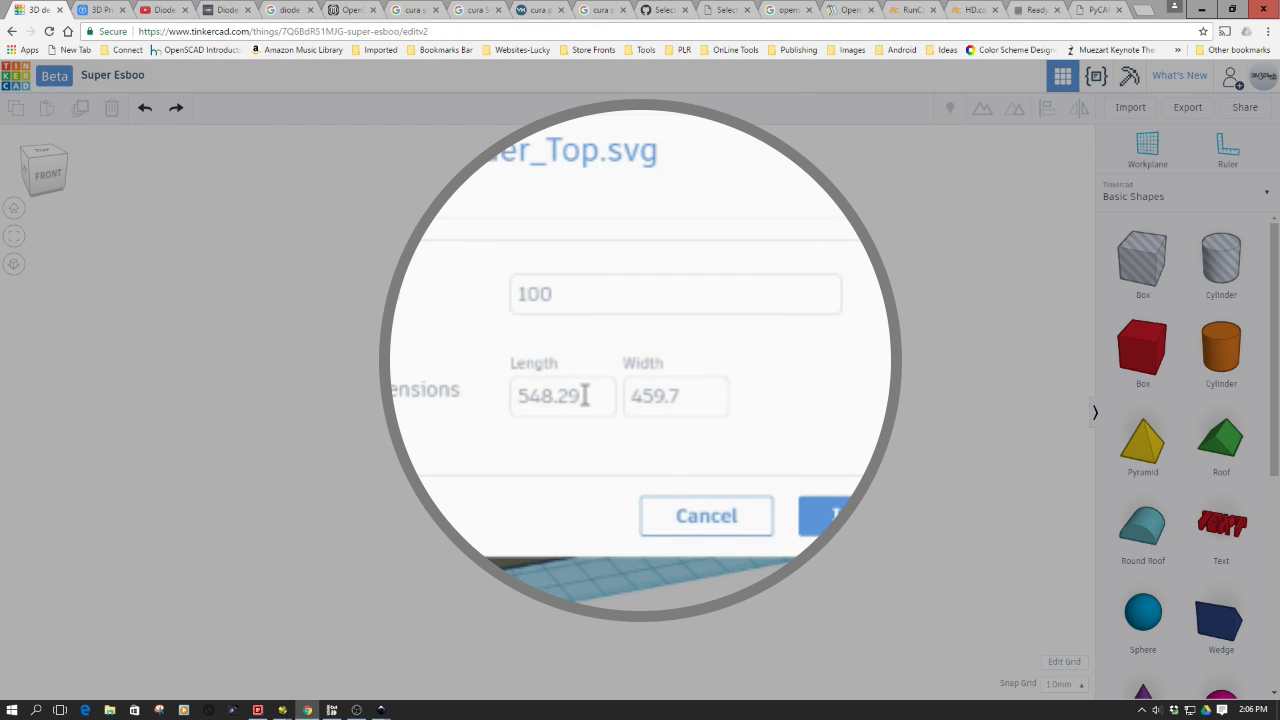
left_click_drag(585, 395, 520, 396)
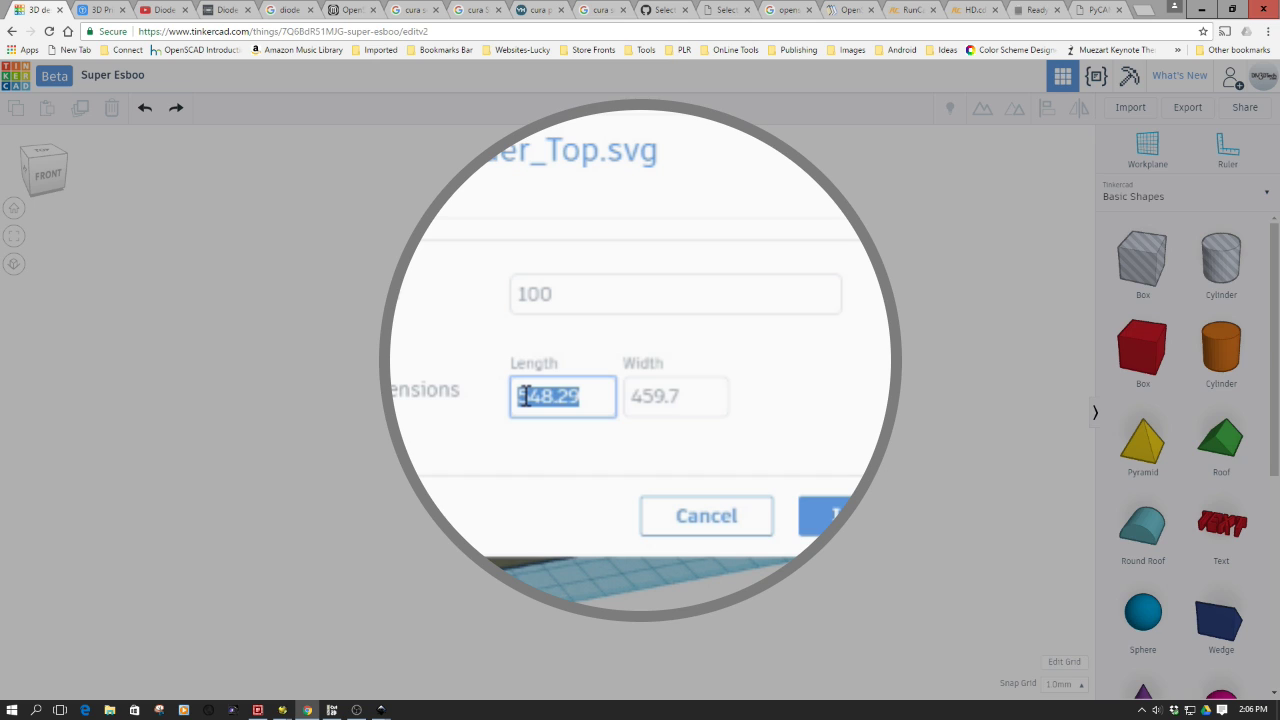
left_click_drag(691, 397, 630, 397)
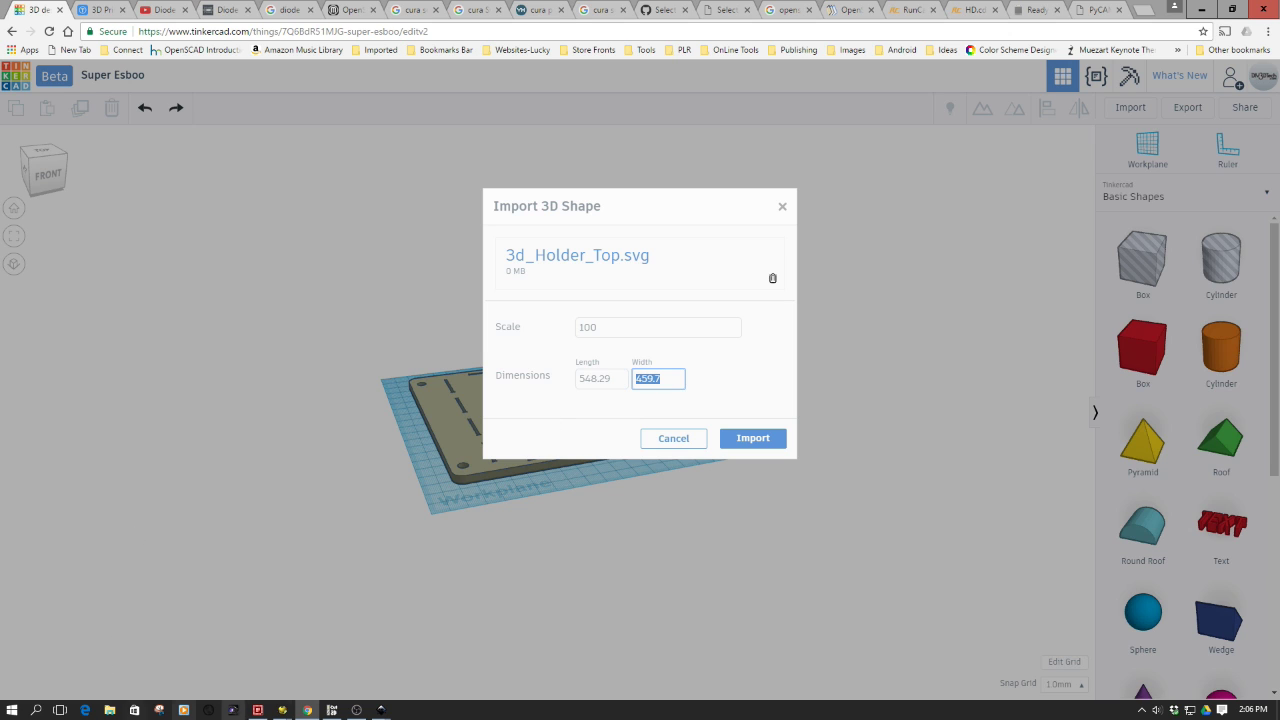
mouse_move(389, 712)
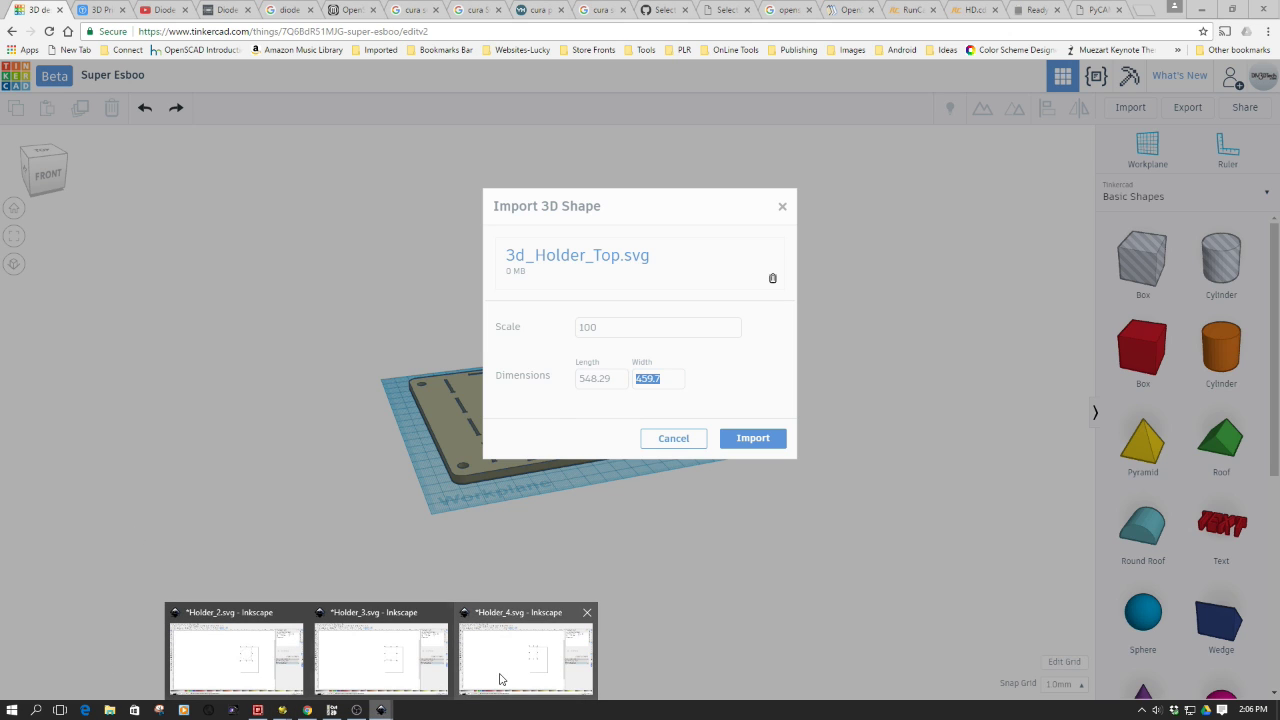
left_click(266, 675)
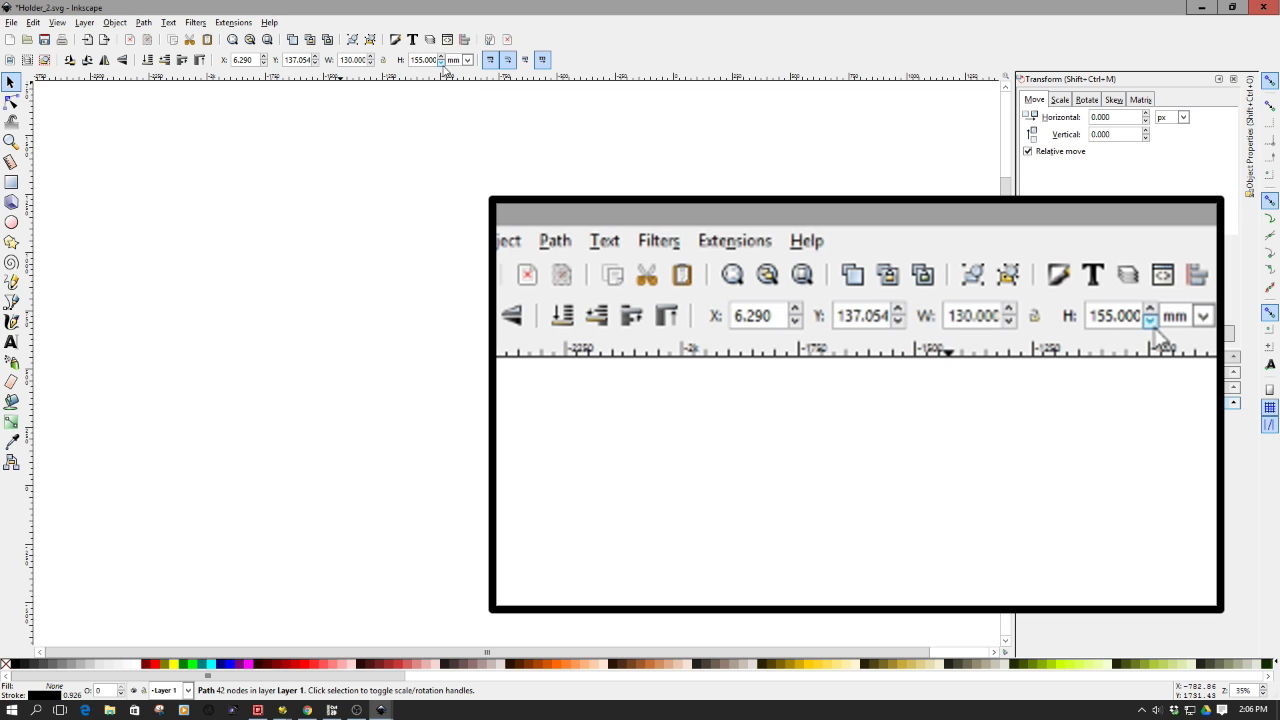
left_click(1201, 10)
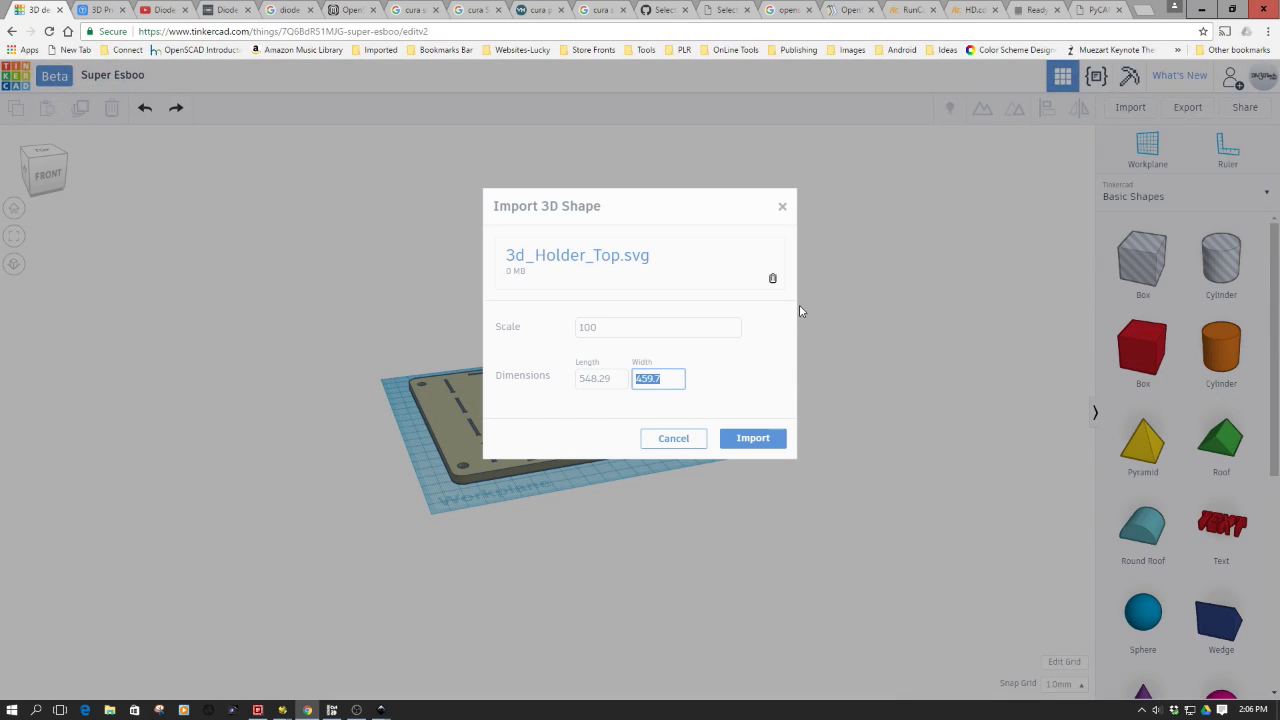
- Import 3d_Holder_Top.svg at Length 155 and Width 130, then move the panel off the base plate
left_click(593, 400)
left_click_drag(580, 400, 449, 425)
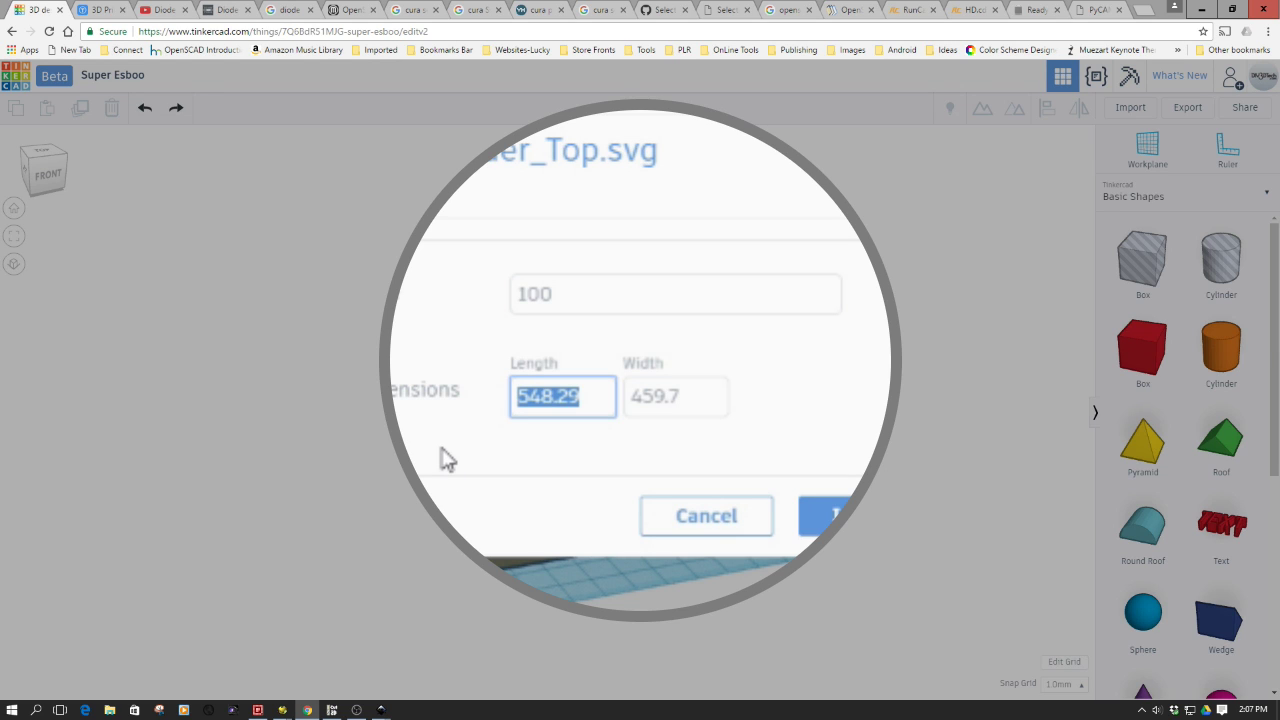
type("155")
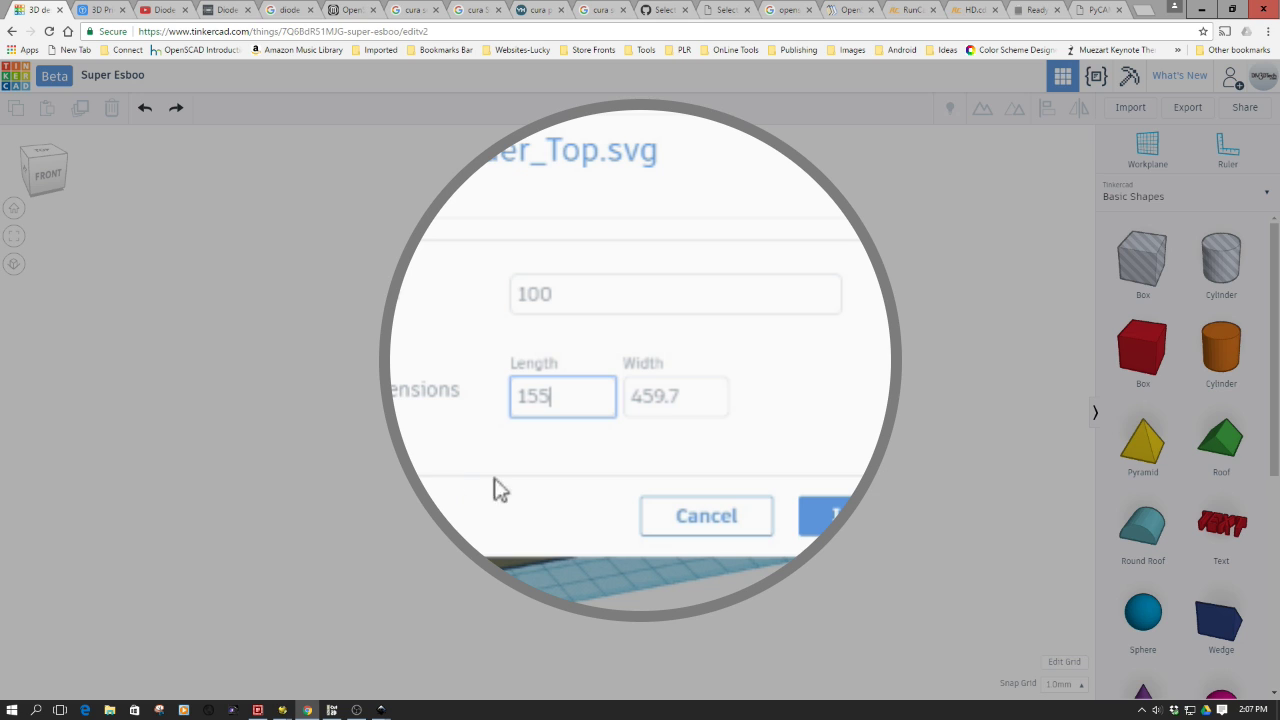
left_click_drag(700, 389, 608, 391)
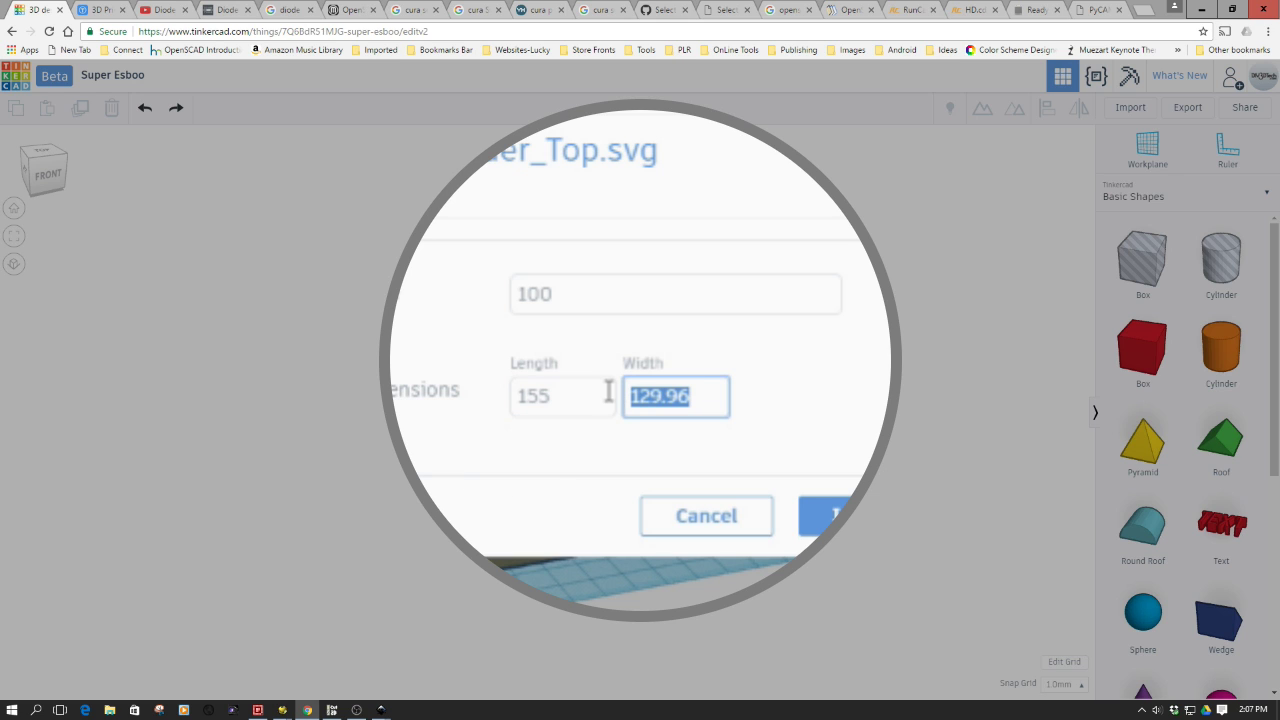
type("130")
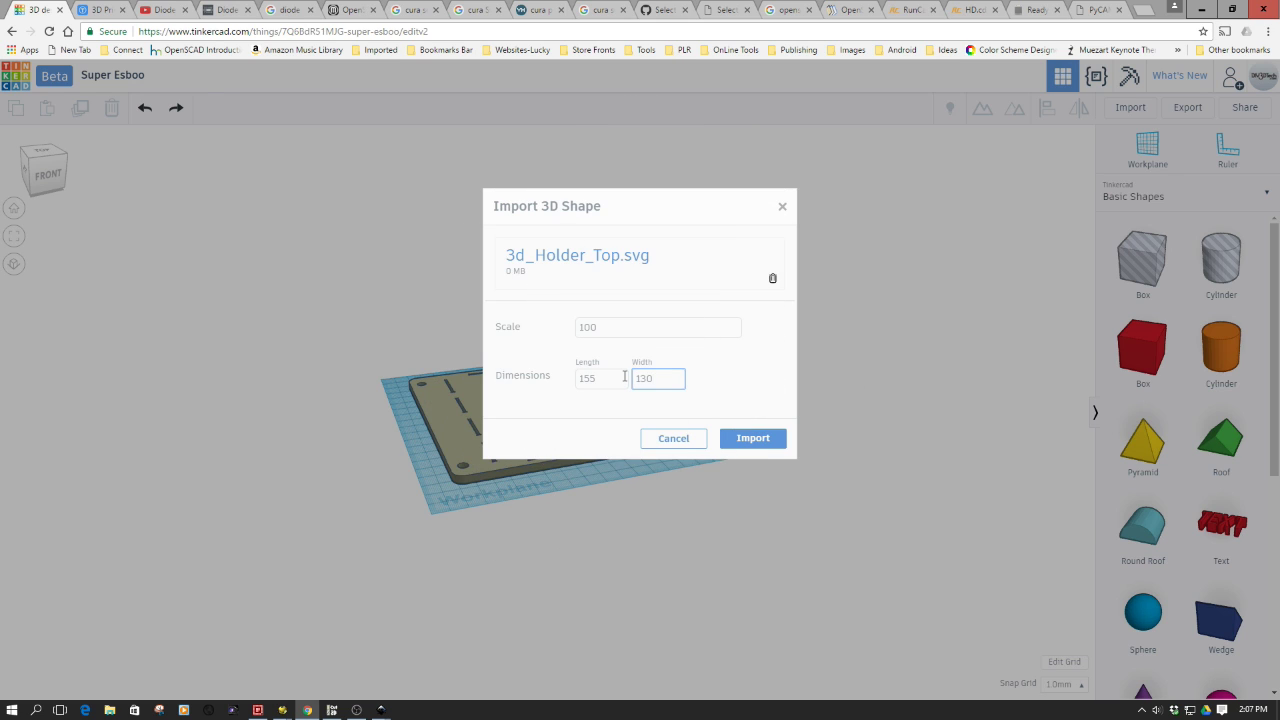
left_click(736, 438)
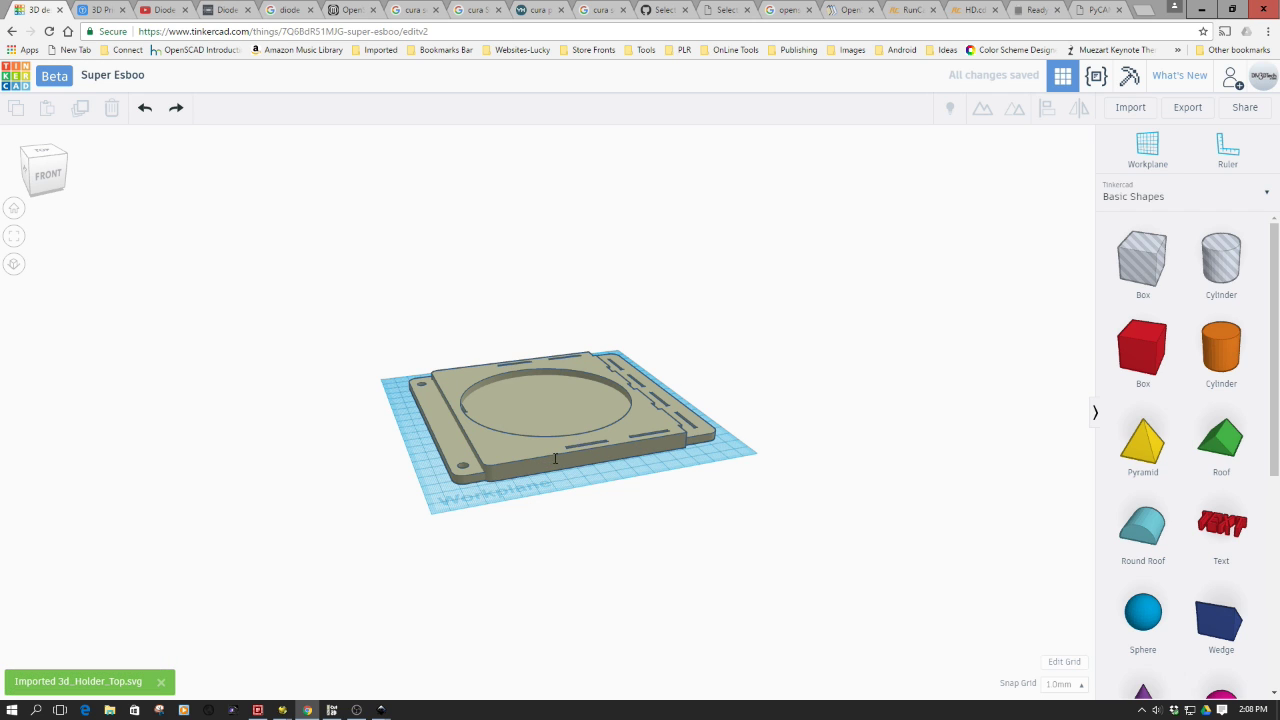
left_click_drag(579, 446, 288, 484)
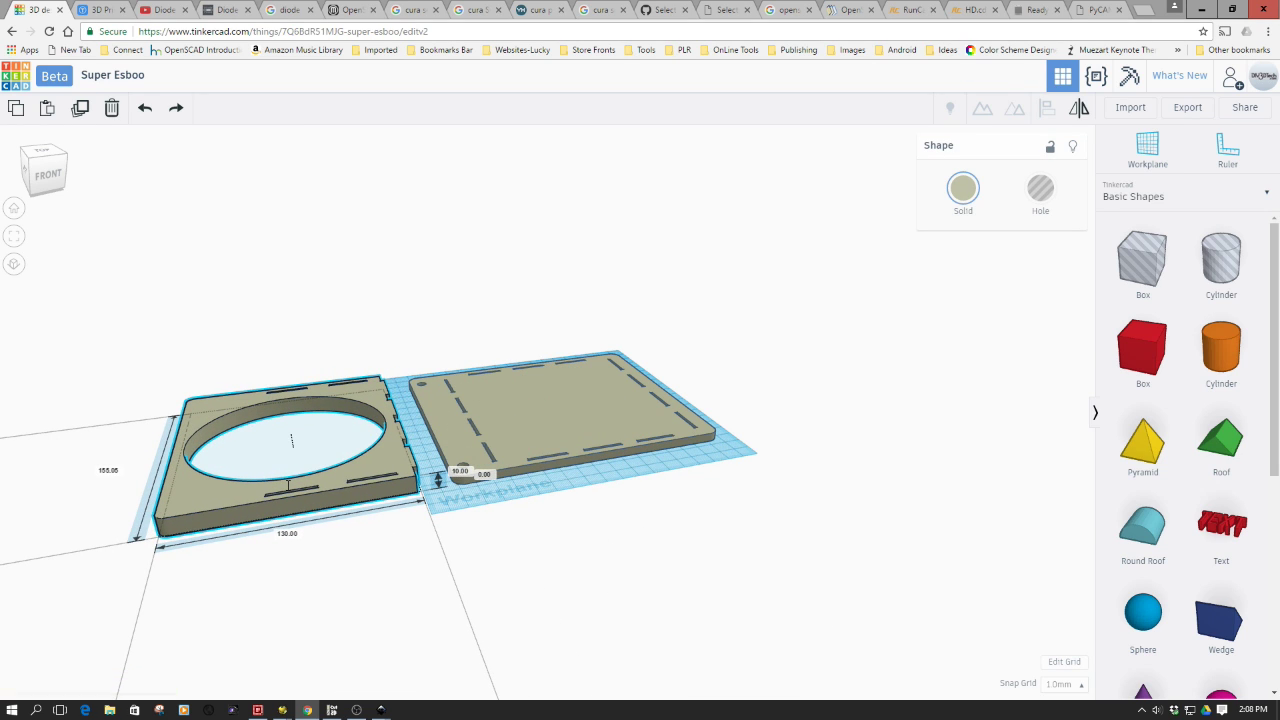
- Lift the imported panel 5 mm and tilt it -90° so it stands upright
type("r")
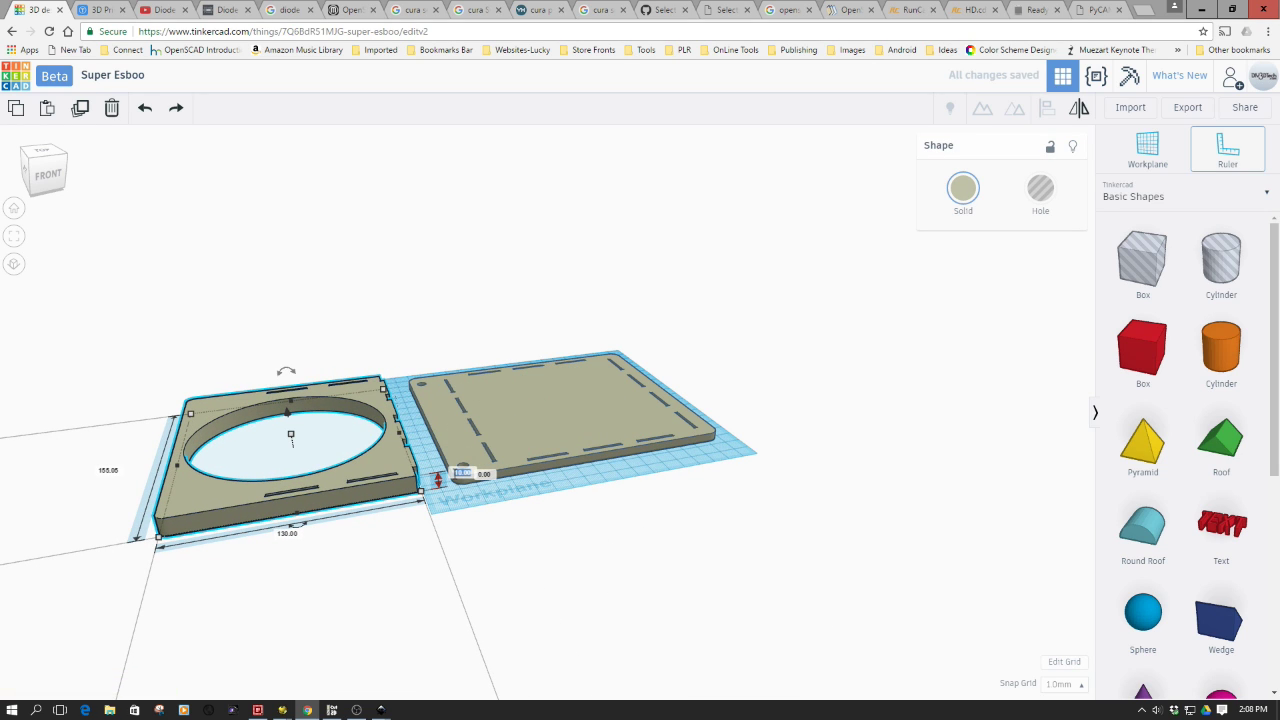
type("5")
key("Return")
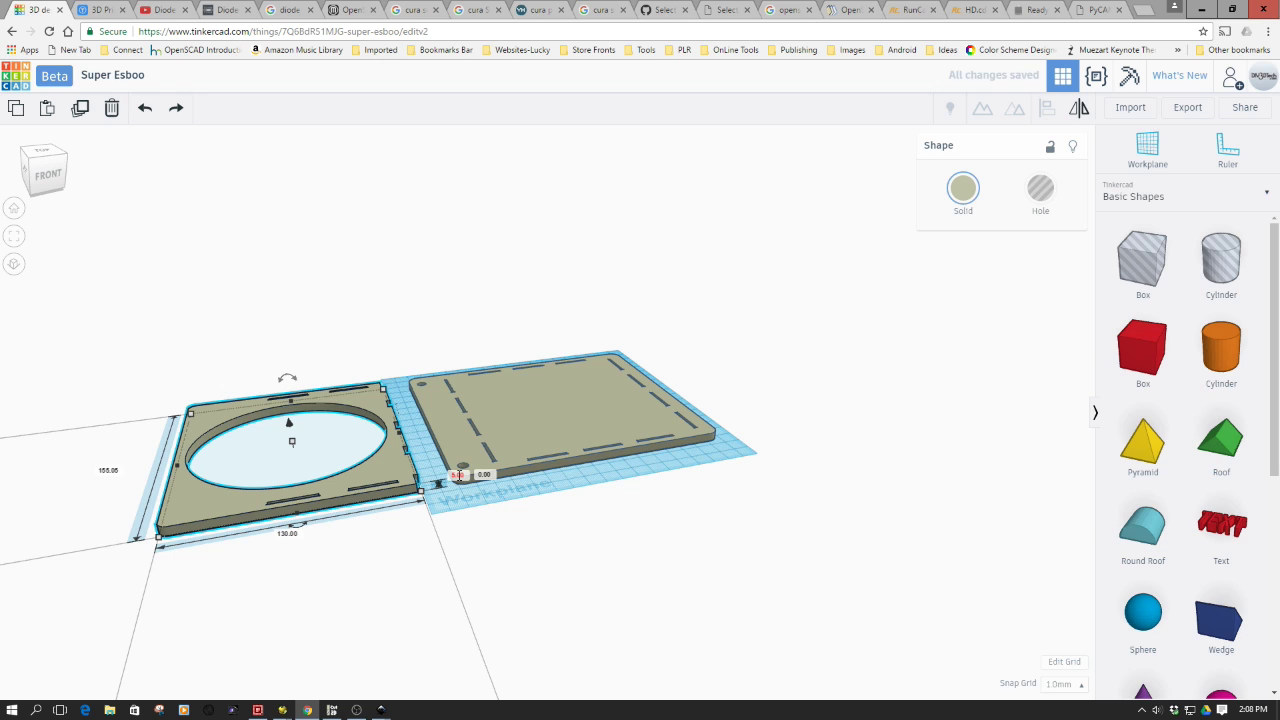
mouse_move(291, 383)
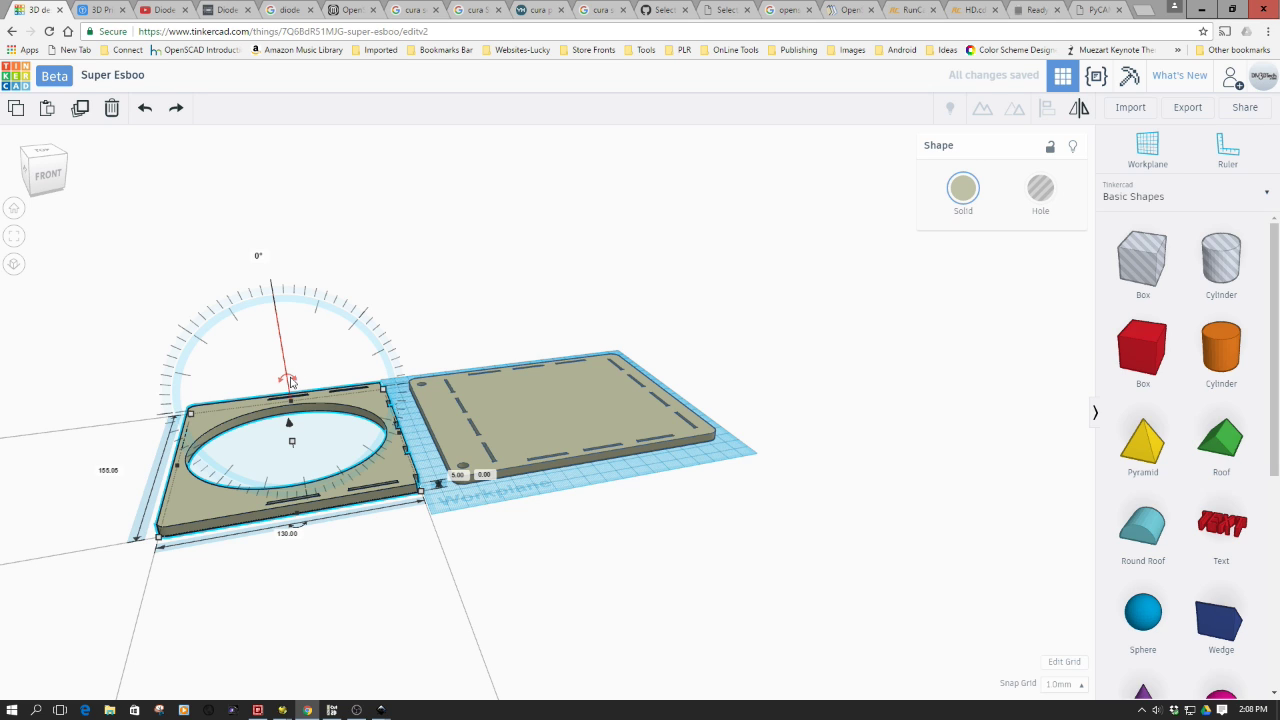
left_click_drag(290, 383, 337, 397)
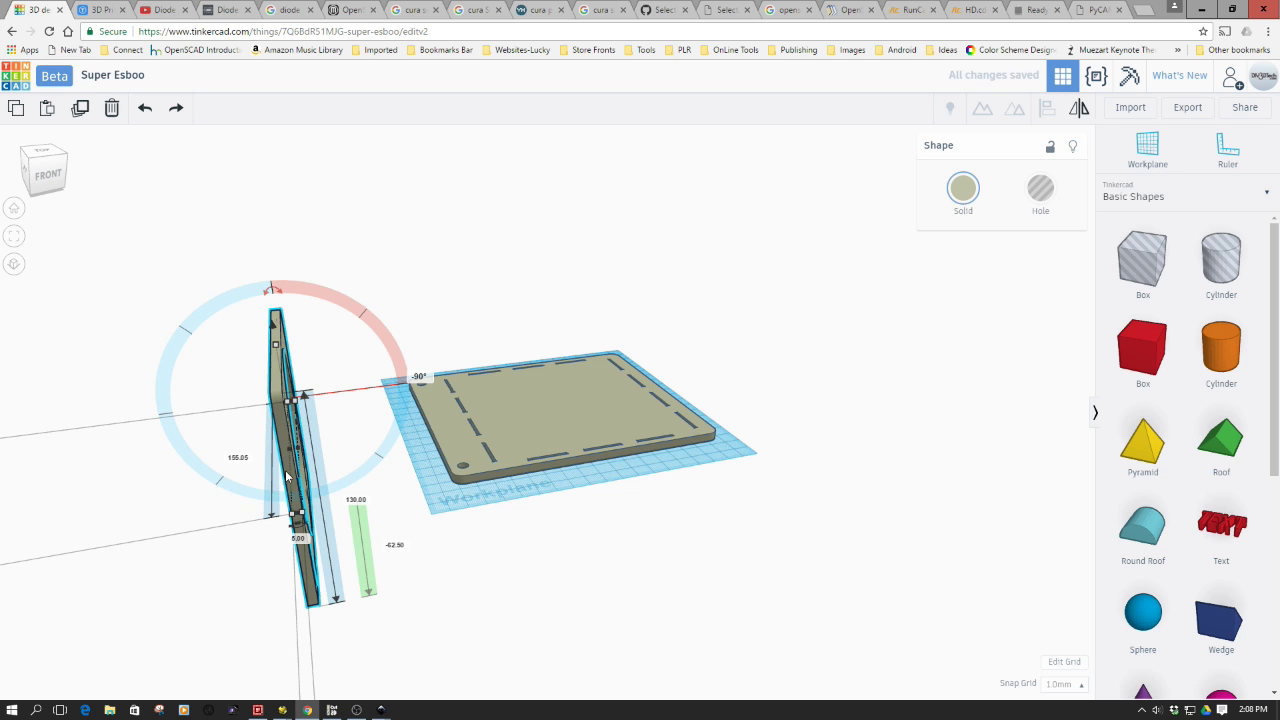
- Place the upright panel on the base plate, drop it to the workplane, and select both parts
left_click_drag(285, 470, 522, 446)
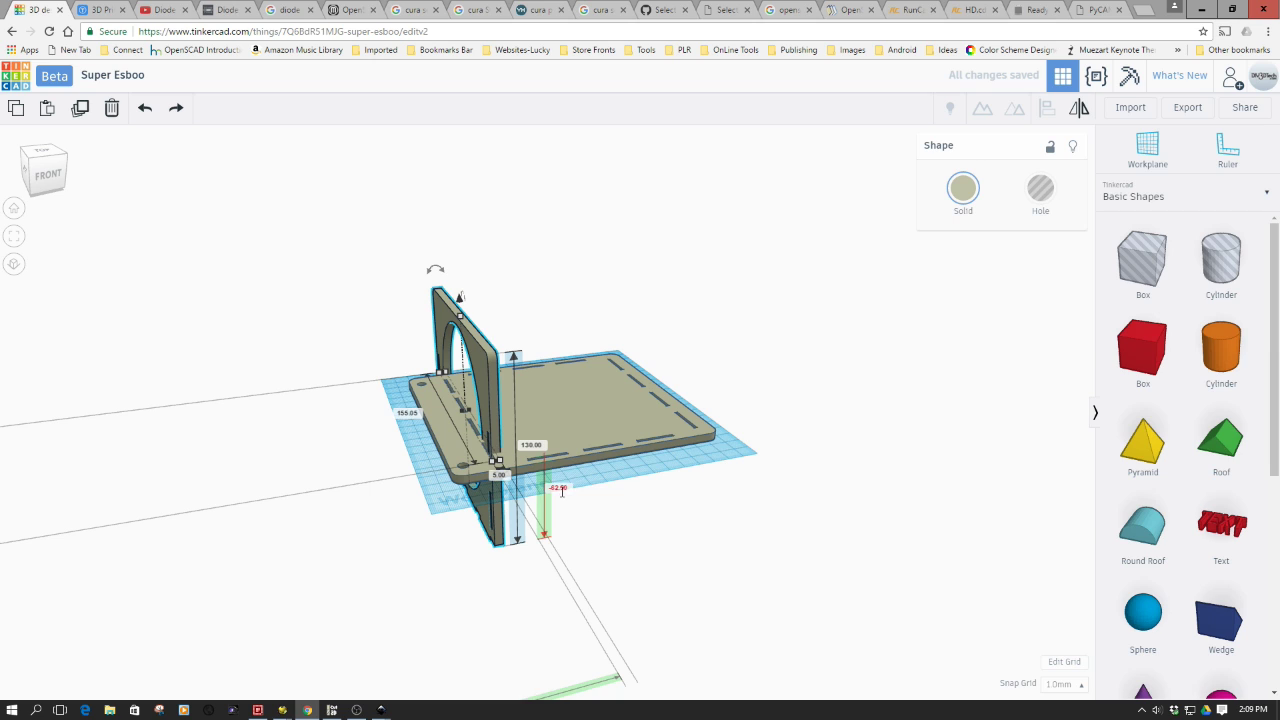
key("r")
key("d")
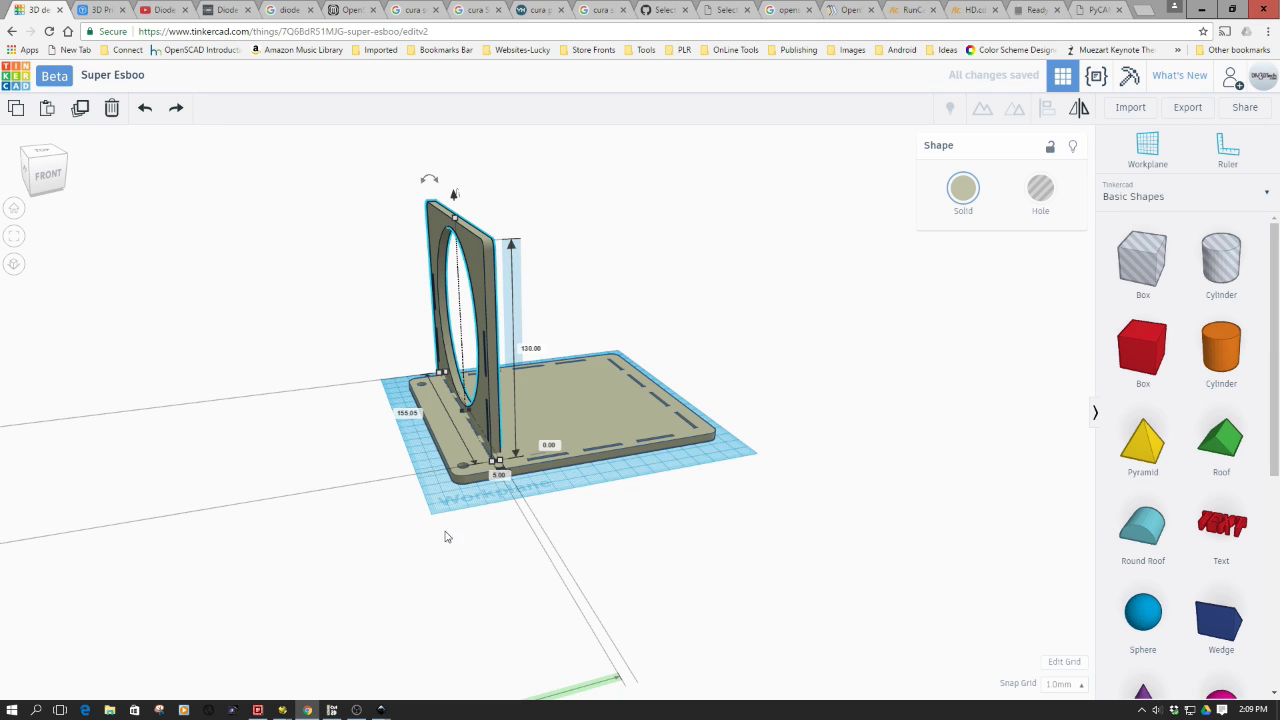
left_click(448, 535)
right_click_drag(438, 515, 726, 529)
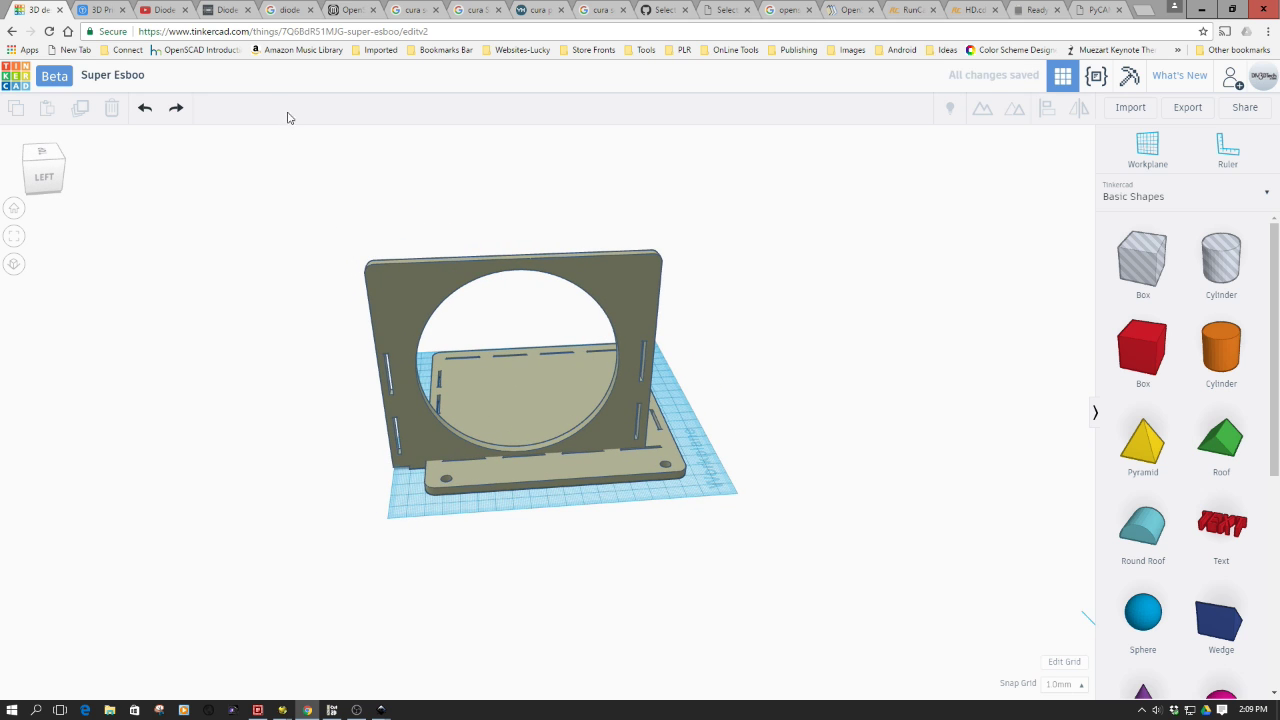
left_click_drag(268, 232, 869, 571)
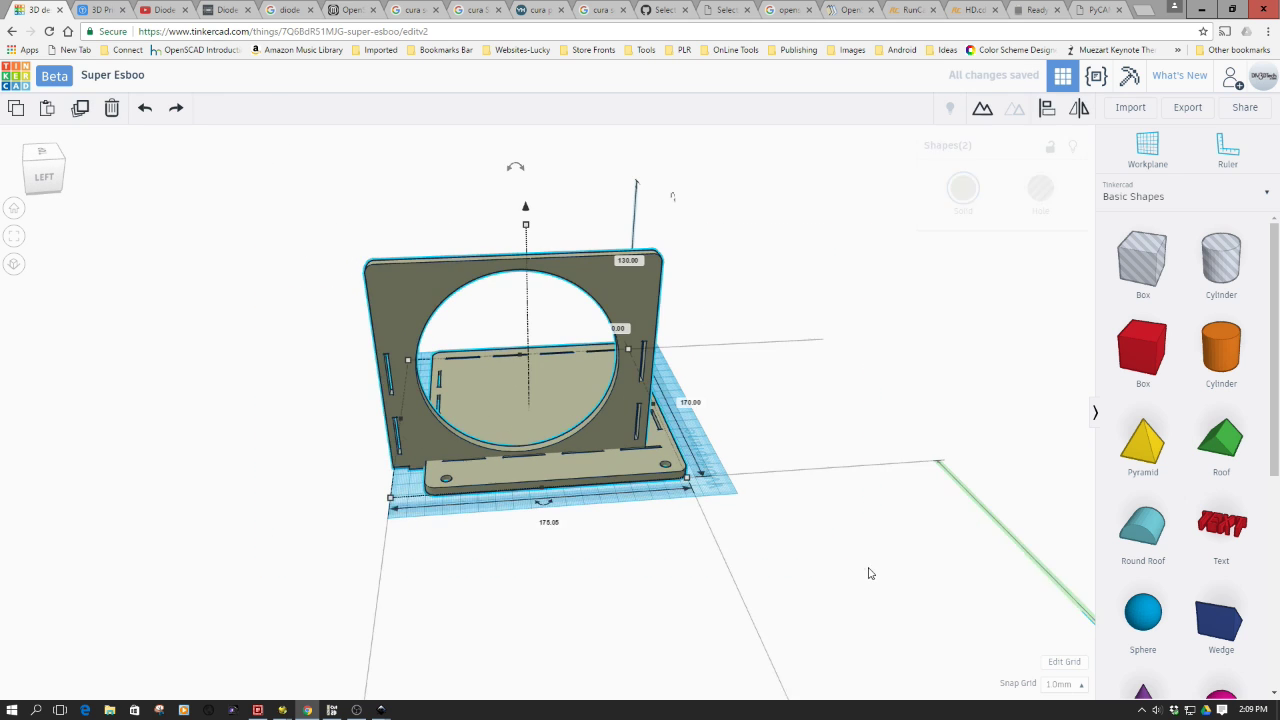
- Centre the upright panel on the base plate widthwise and nudge it slightly left
left_click(1056, 120)
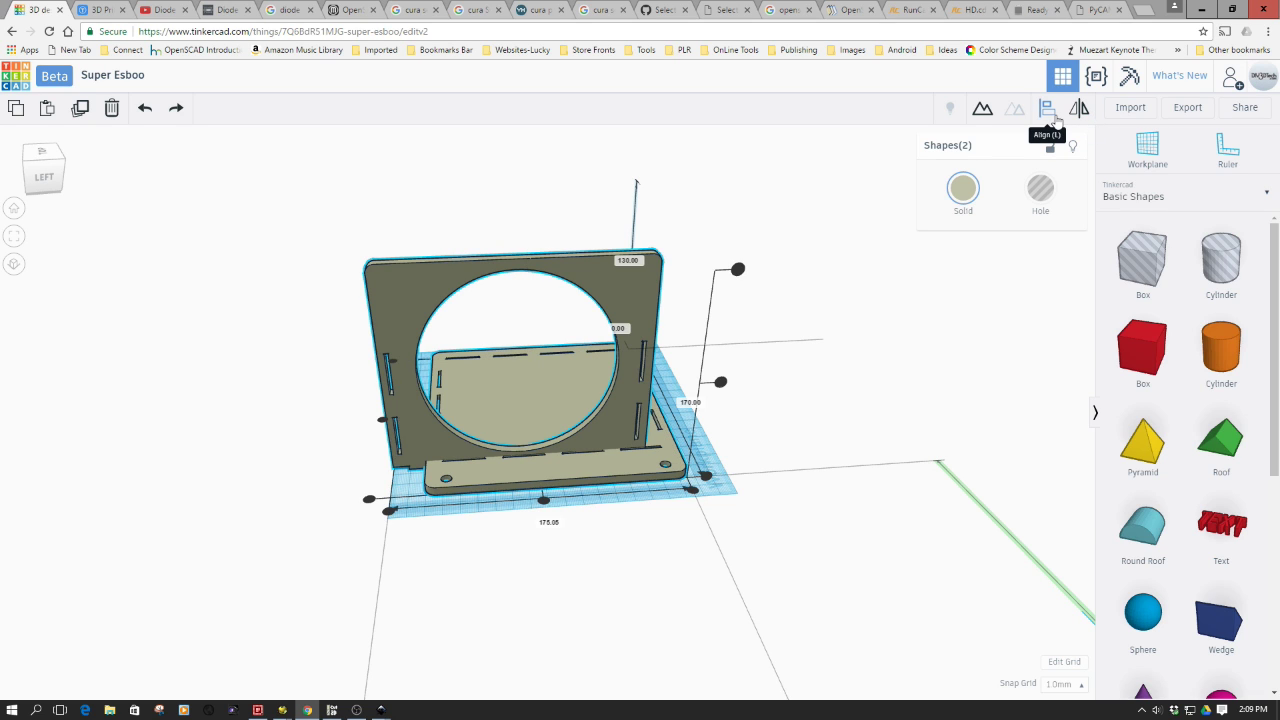
left_click(541, 500)
left_click(483, 571)
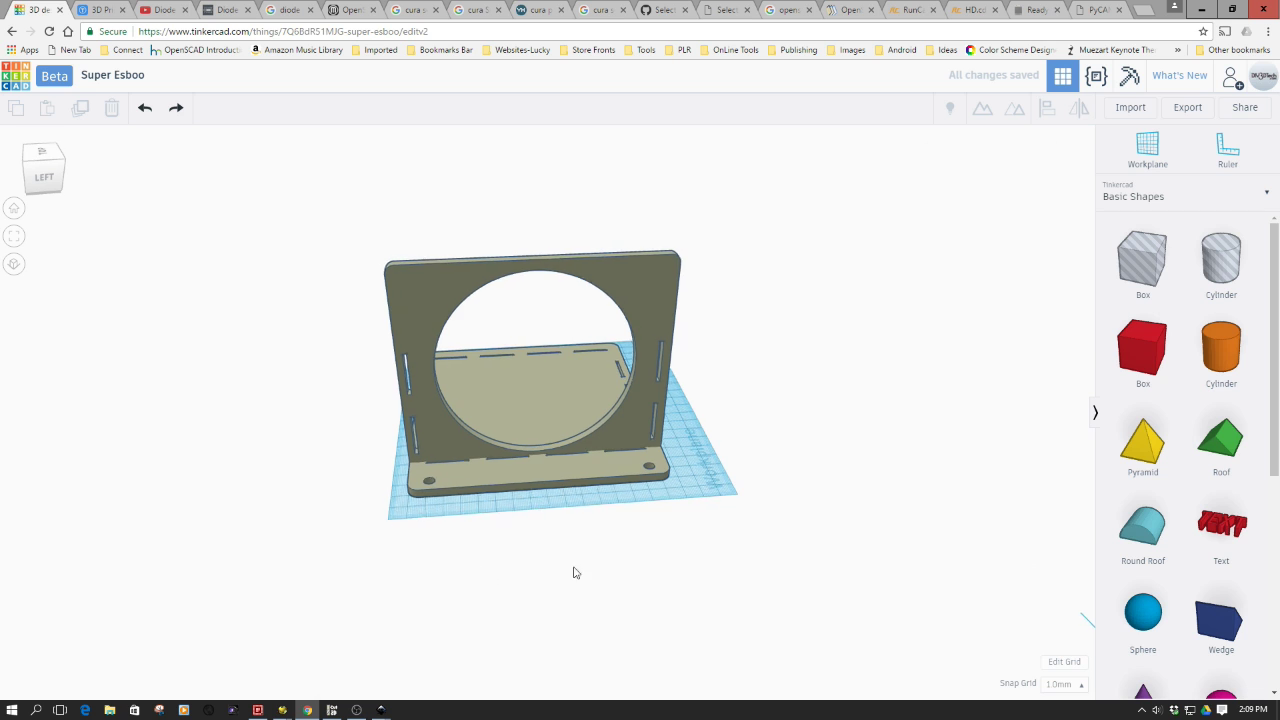
right_click_drag(571, 571, 220, 551)
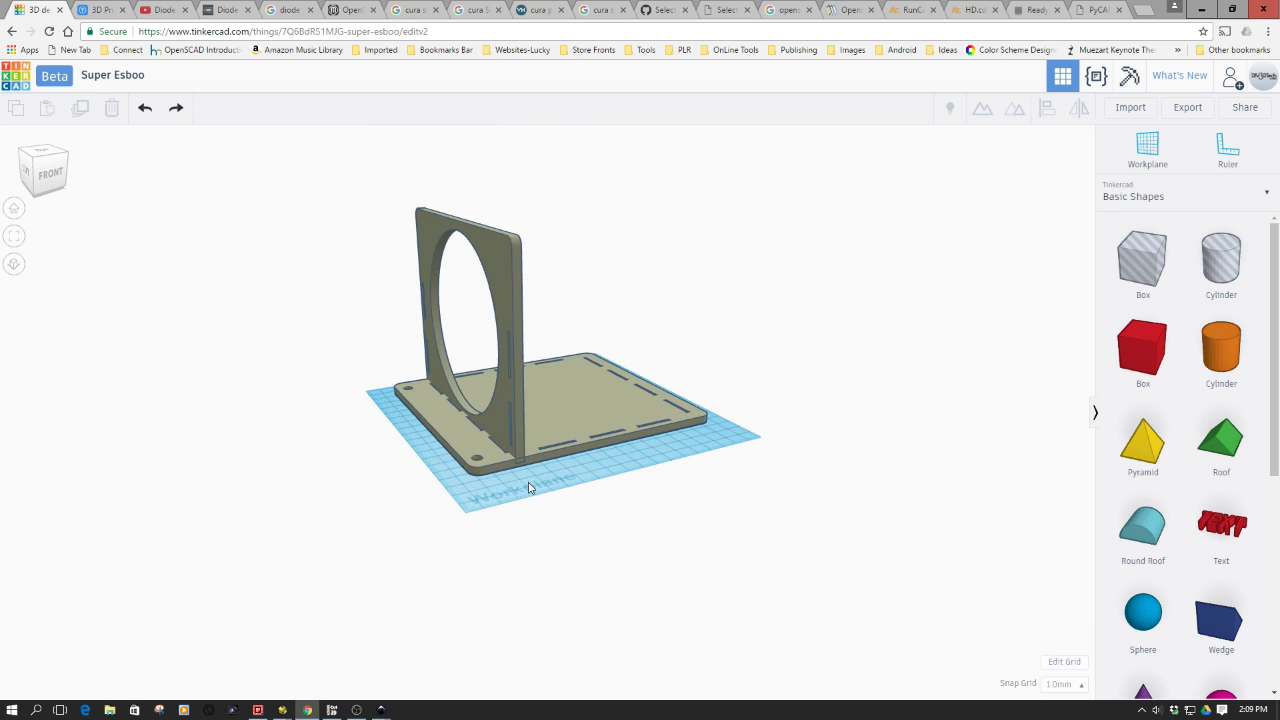
left_click(516, 448)
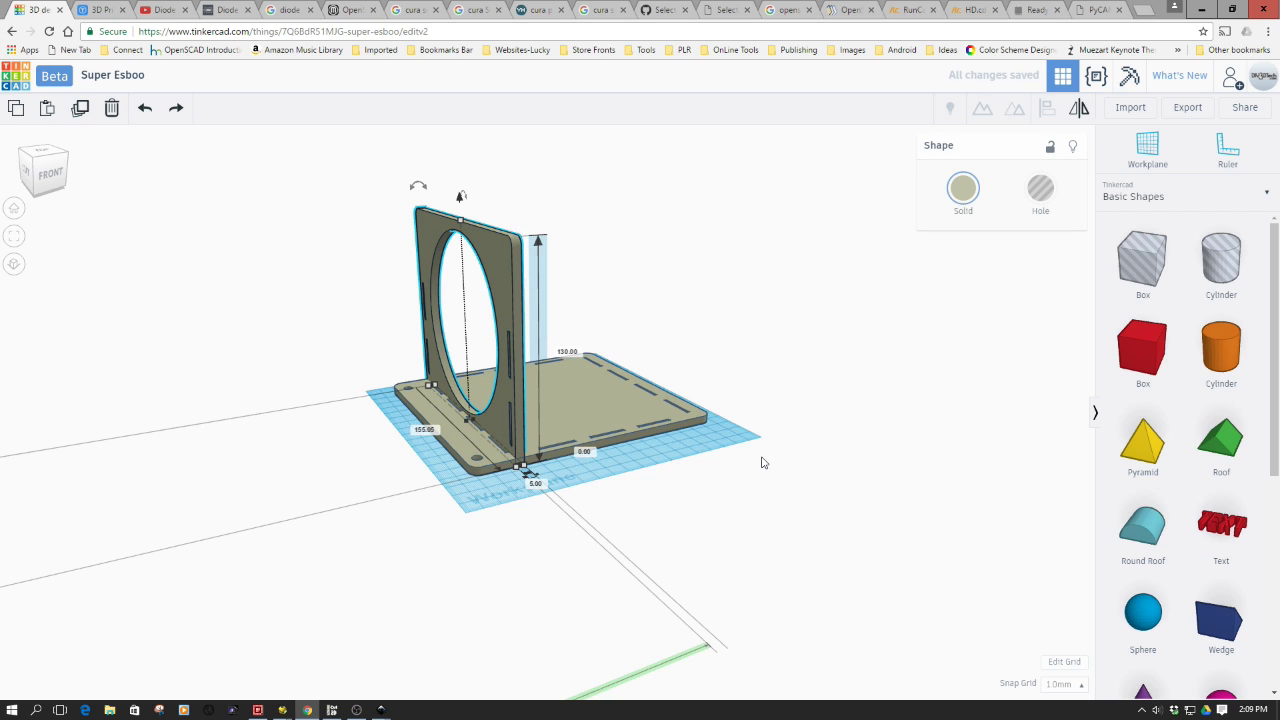
key("Left")
key("Left")
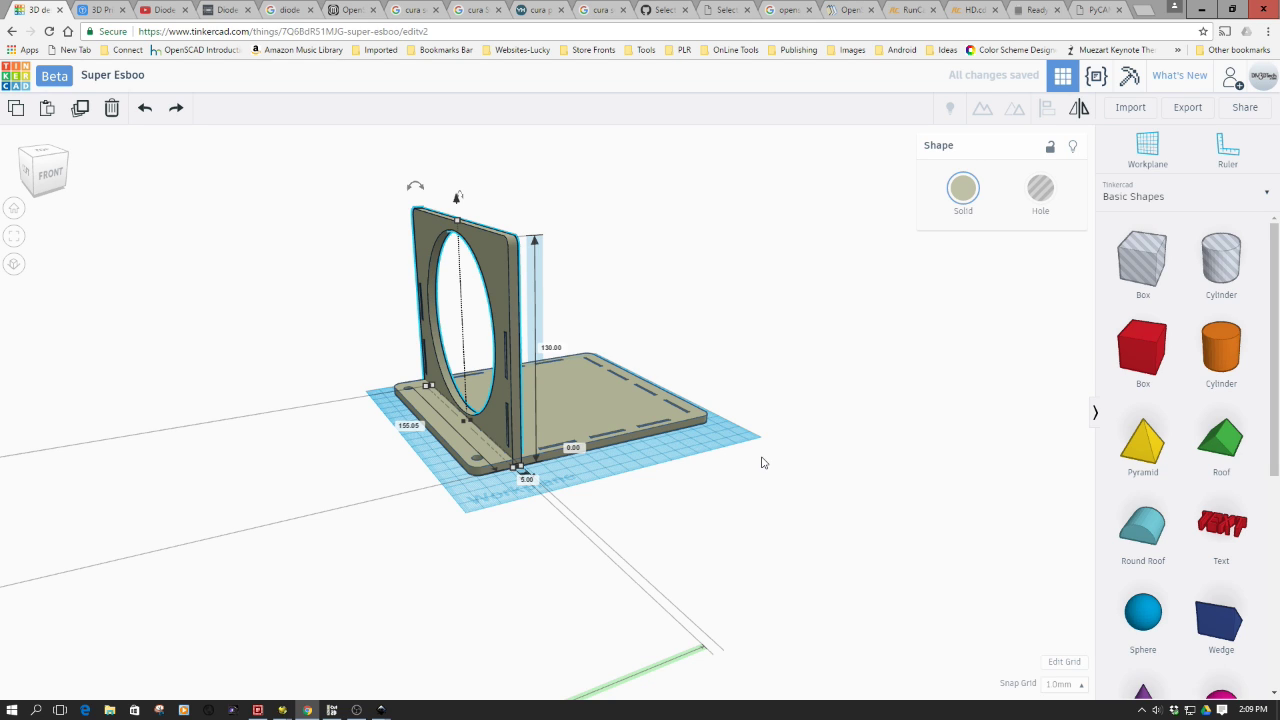
left_click(422, 499)
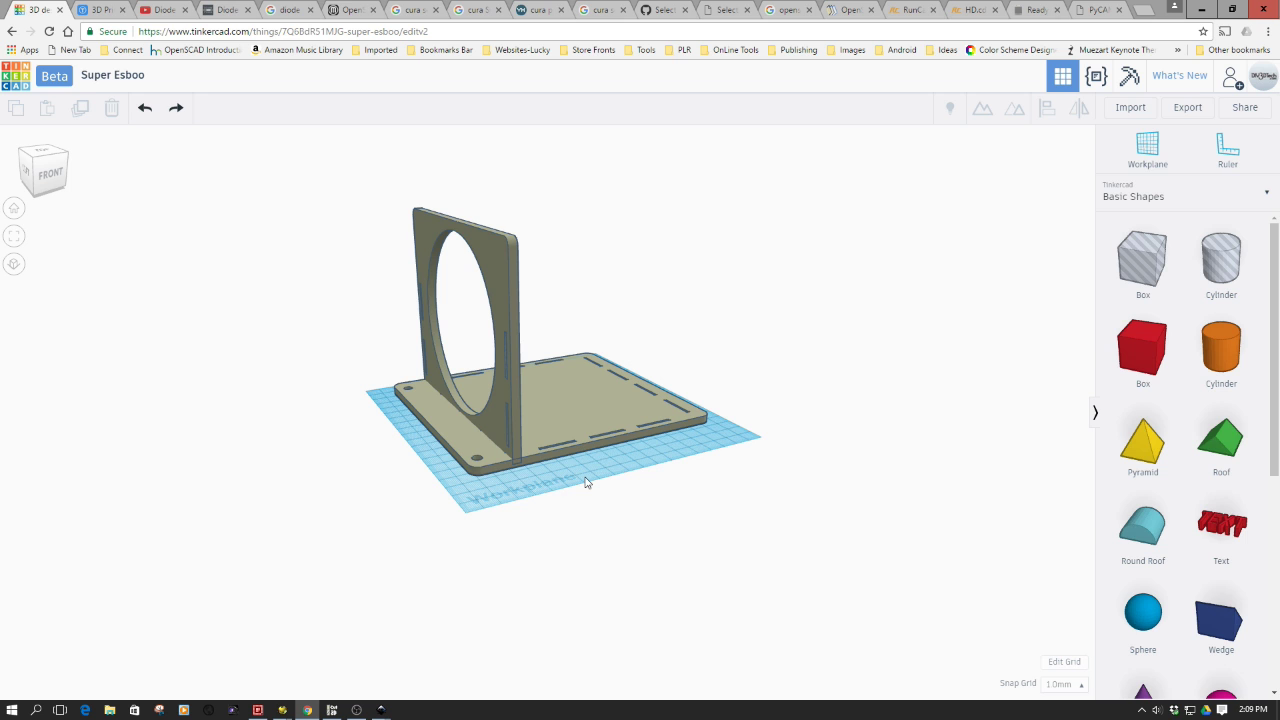
- Import 3d_Holder_Bottom.svg with Length 155 and Width 130, giving a 155.05 × 130 plate
left_click(1128, 109)
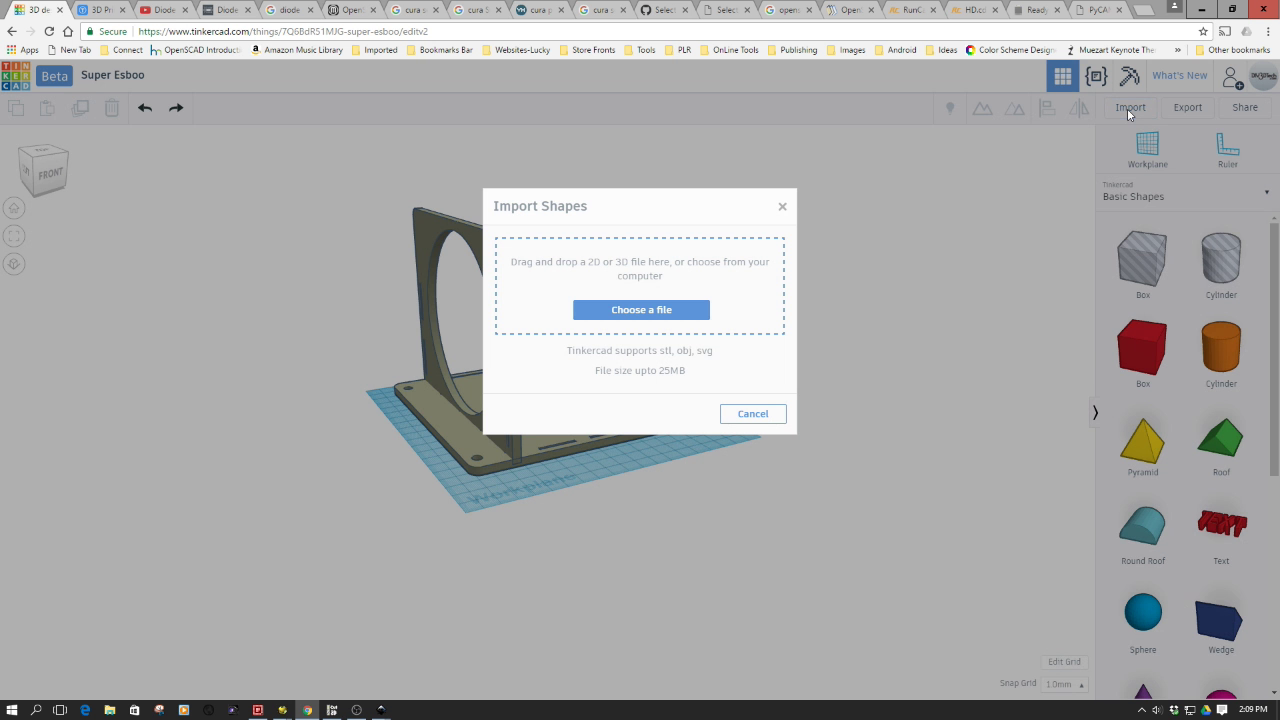
left_click(650, 312)
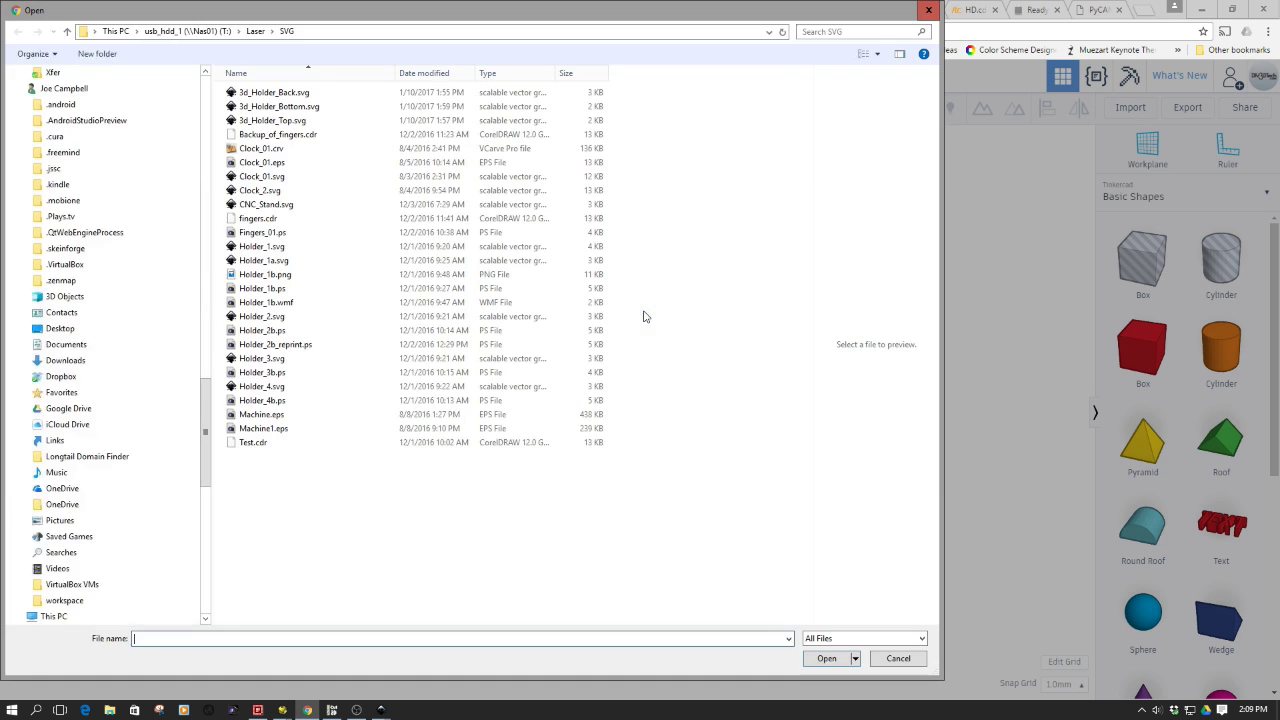
left_click(280, 106)
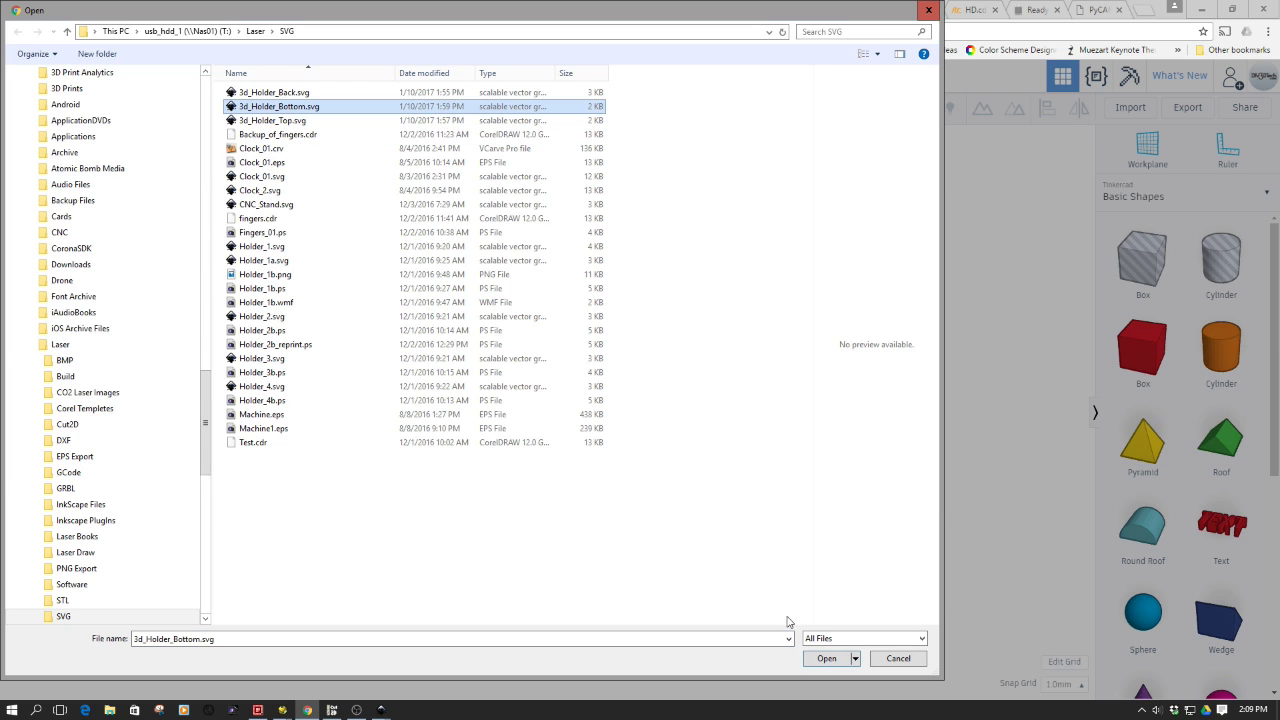
left_click(826, 659)
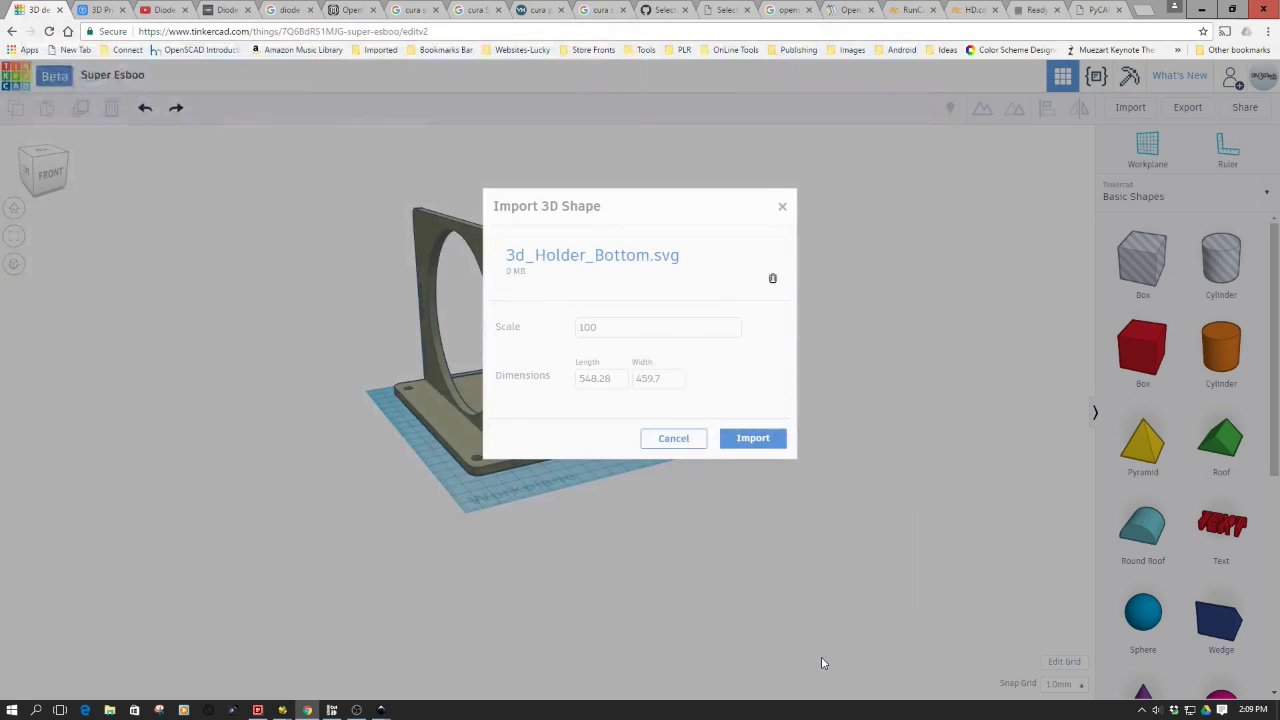
left_click(615, 383)
left_click_drag(615, 383, 566, 383)
type("155")
left_click_drag(657, 378, 627, 378)
type("1")
left_click(735, 441)
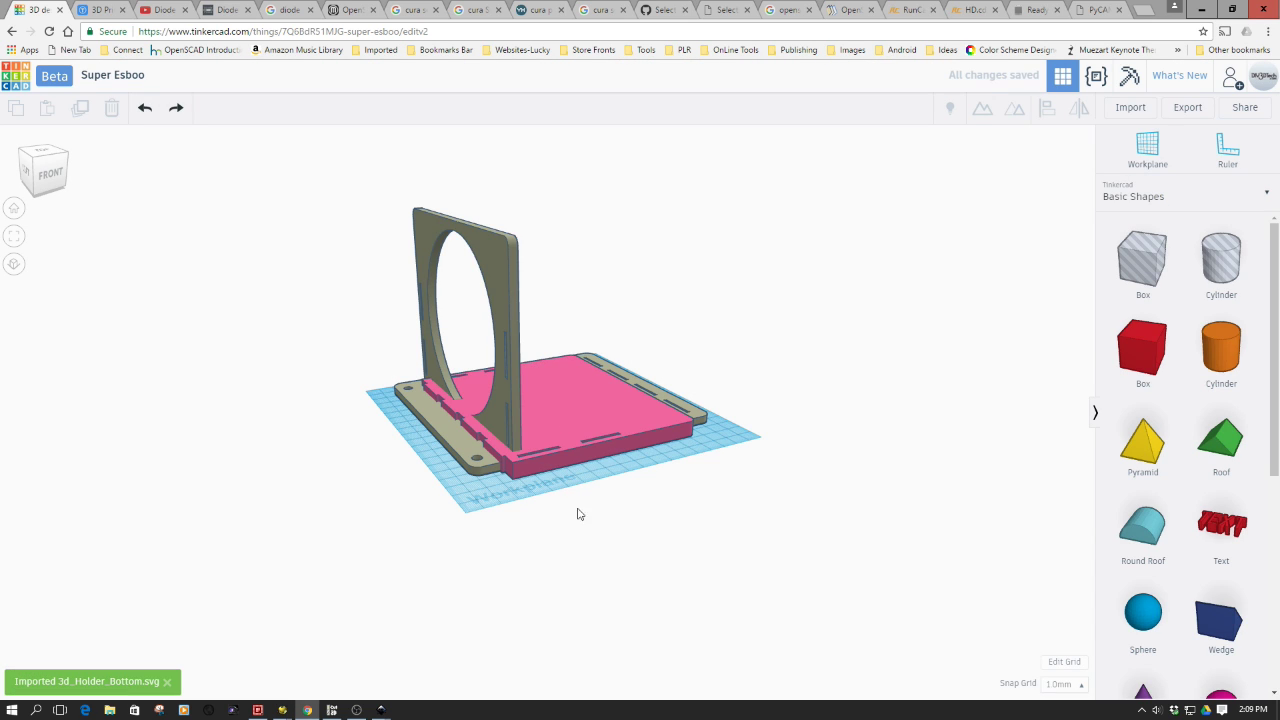
- Set the pink bottom plate's height to 5 mm
left_click(596, 430)
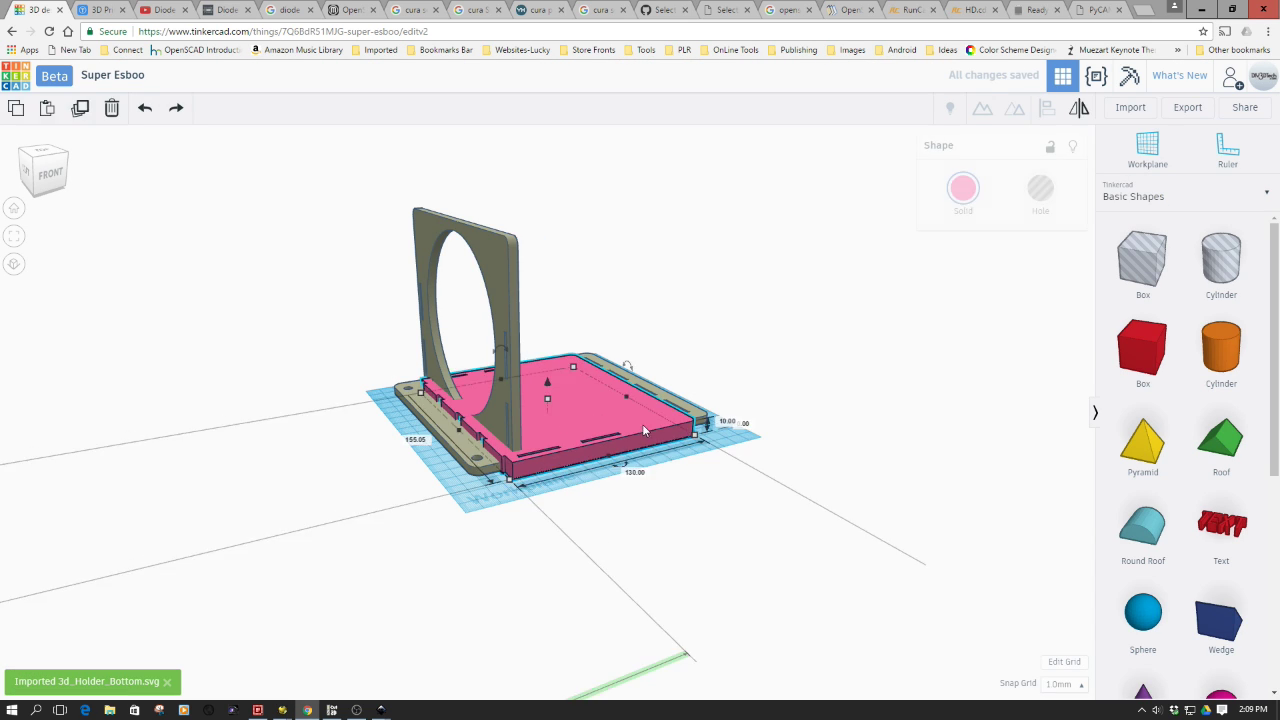
left_click(727, 421)
type("4")
key("Return")
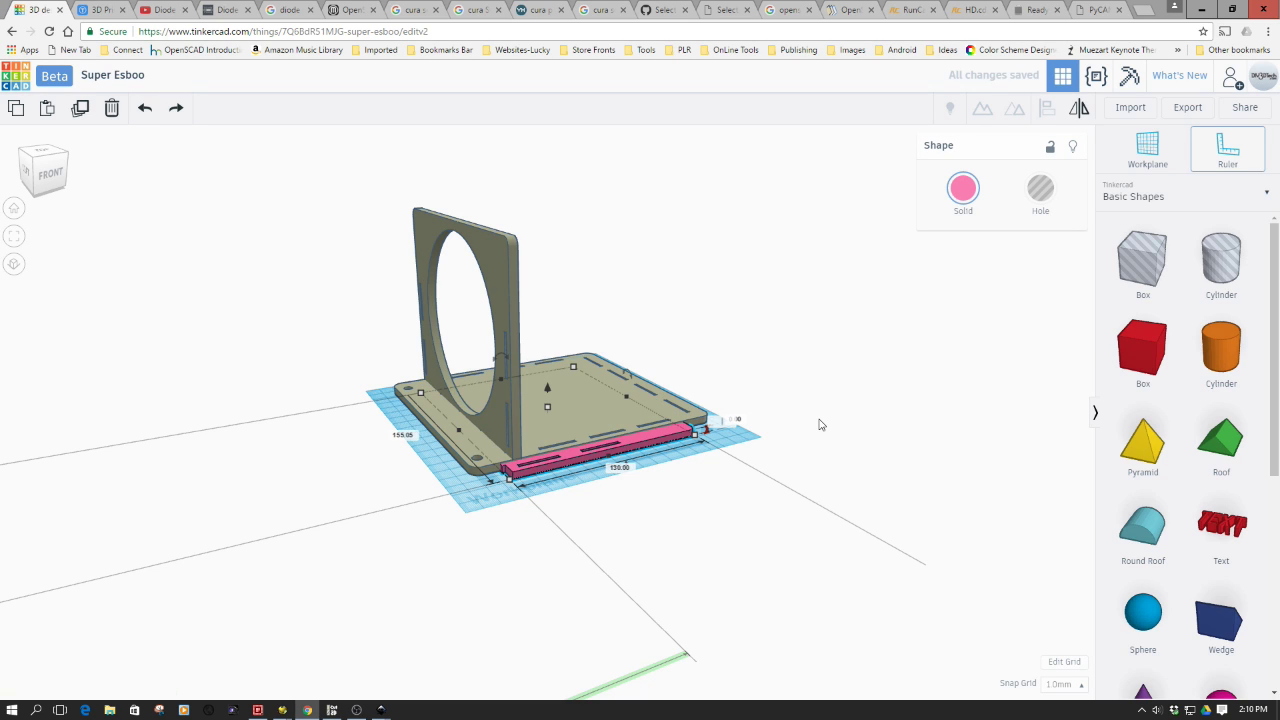
type("5")
key("Return")
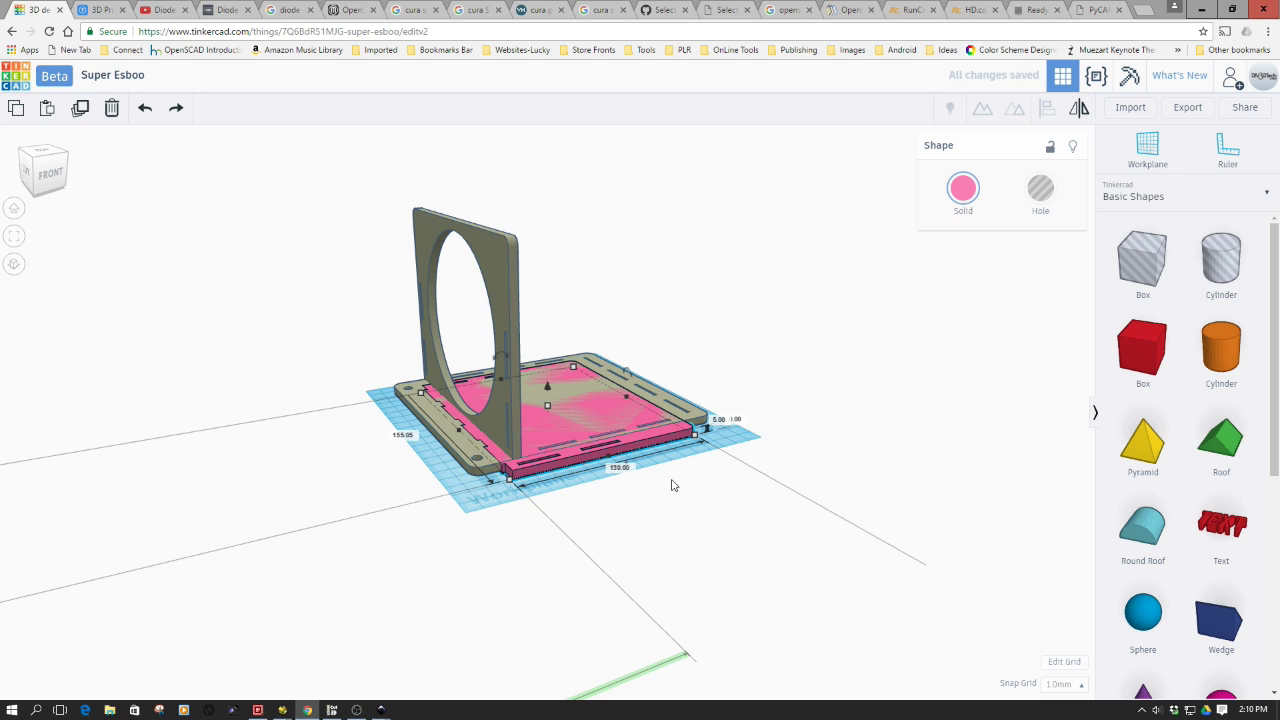
- Rotate the pink plate 90° upright, drop it onto the workplane, and select all three plates
right_click_drag(694, 509, 541, 510)
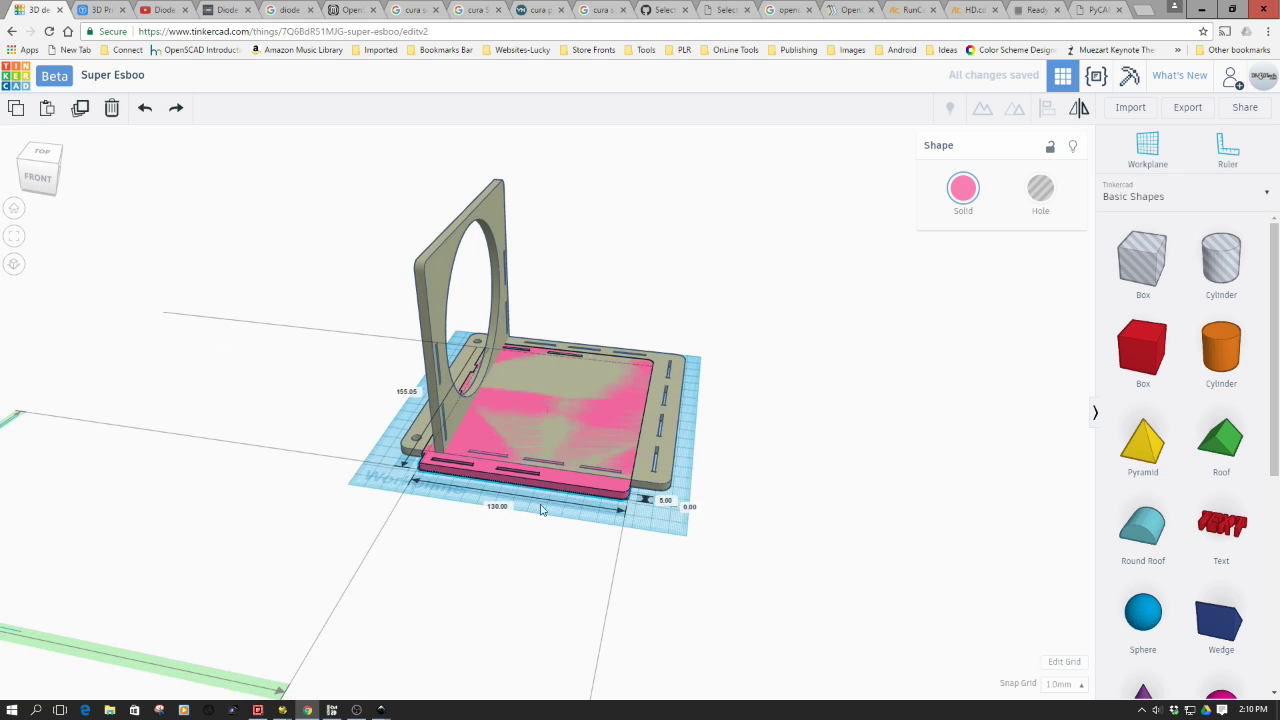
left_click_drag(564, 477, 686, 503)
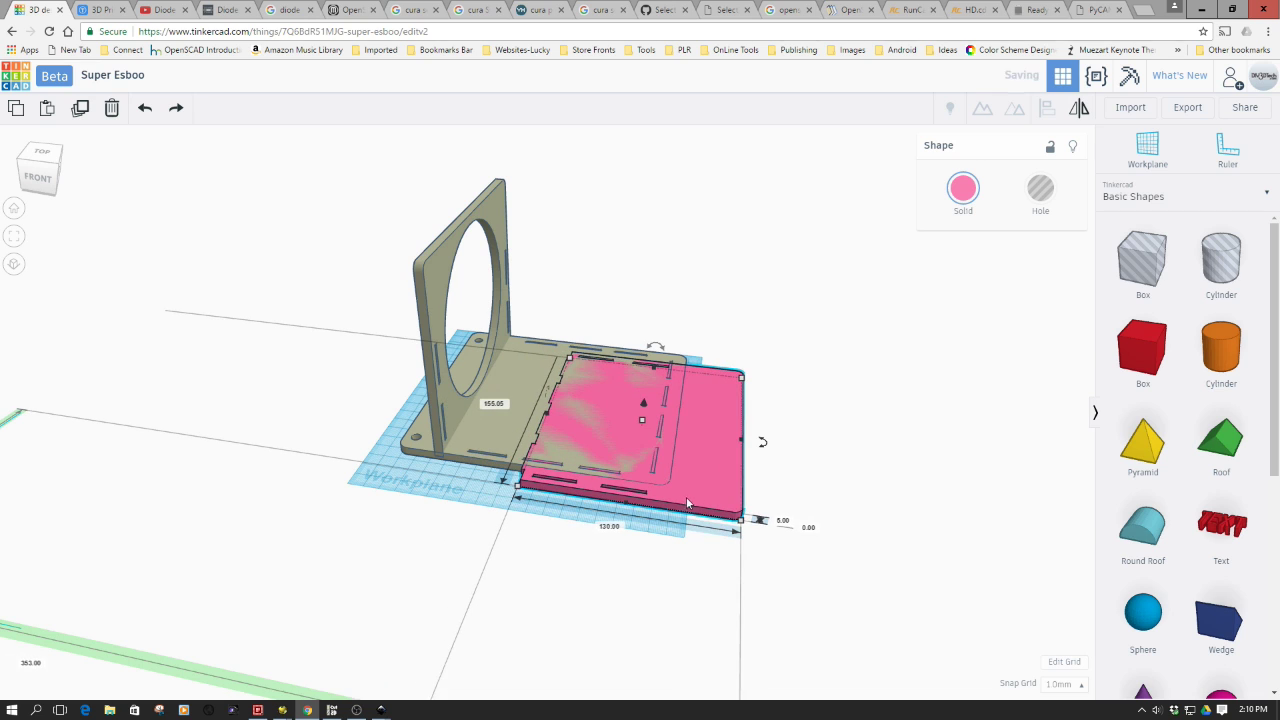
left_click_drag(656, 347, 576, 338)
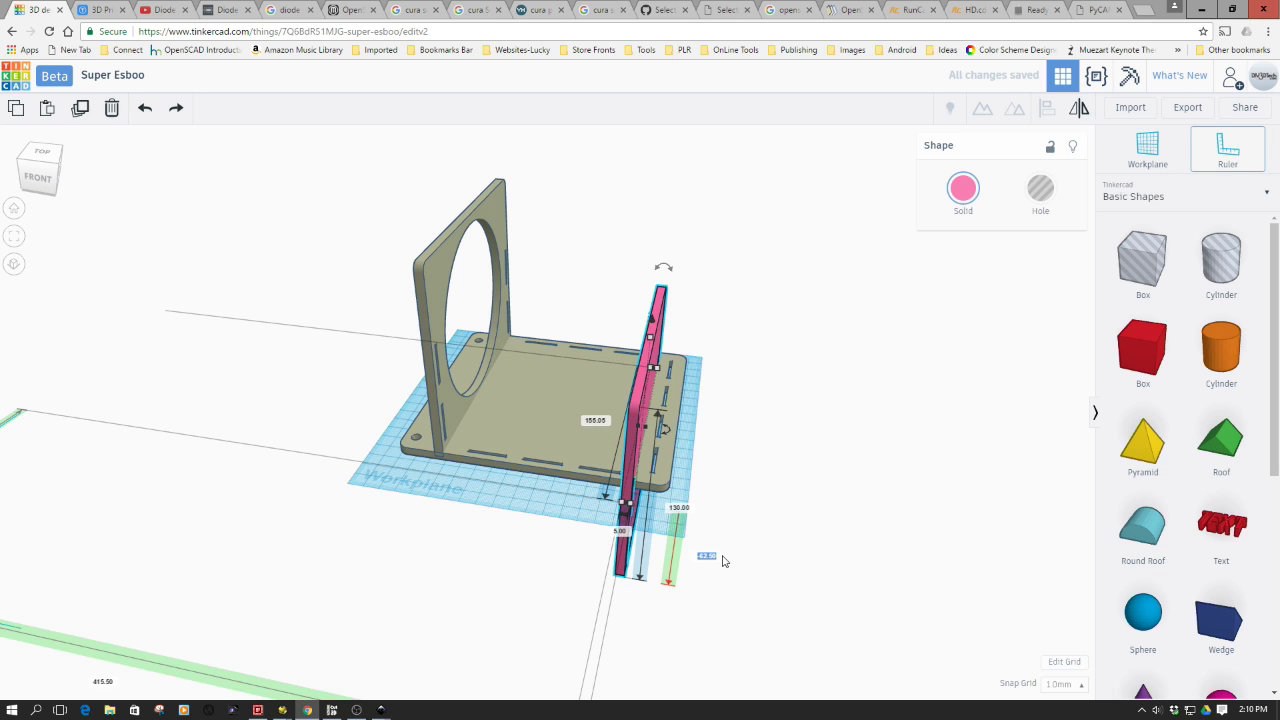
key("d")
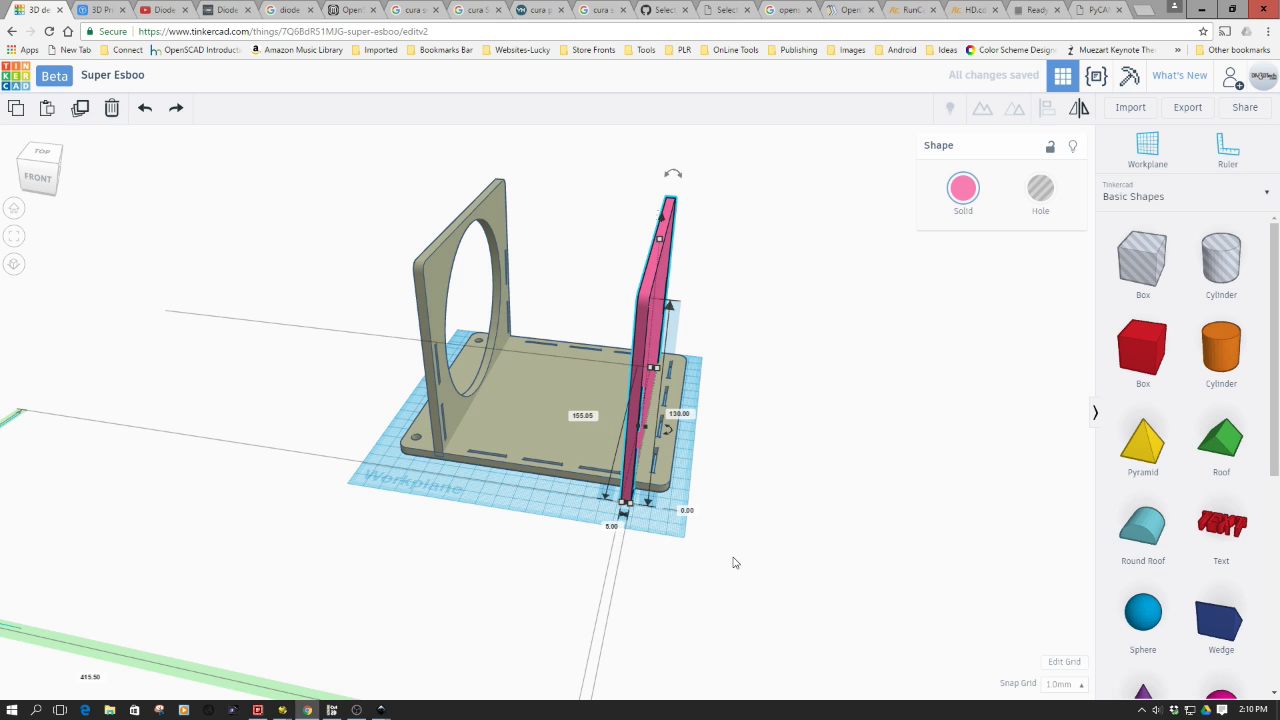
left_click(733, 563)
right_click_drag(749, 534, 527, 503)
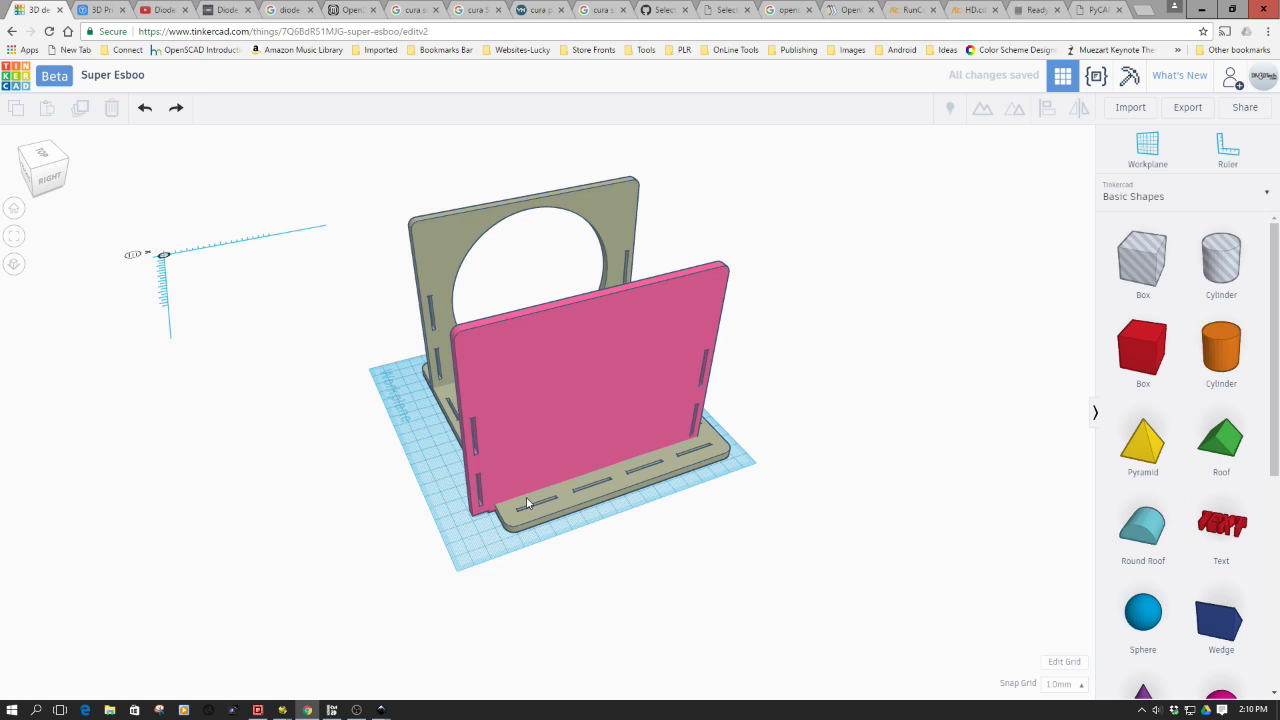
left_click_drag(333, 182, 764, 533)
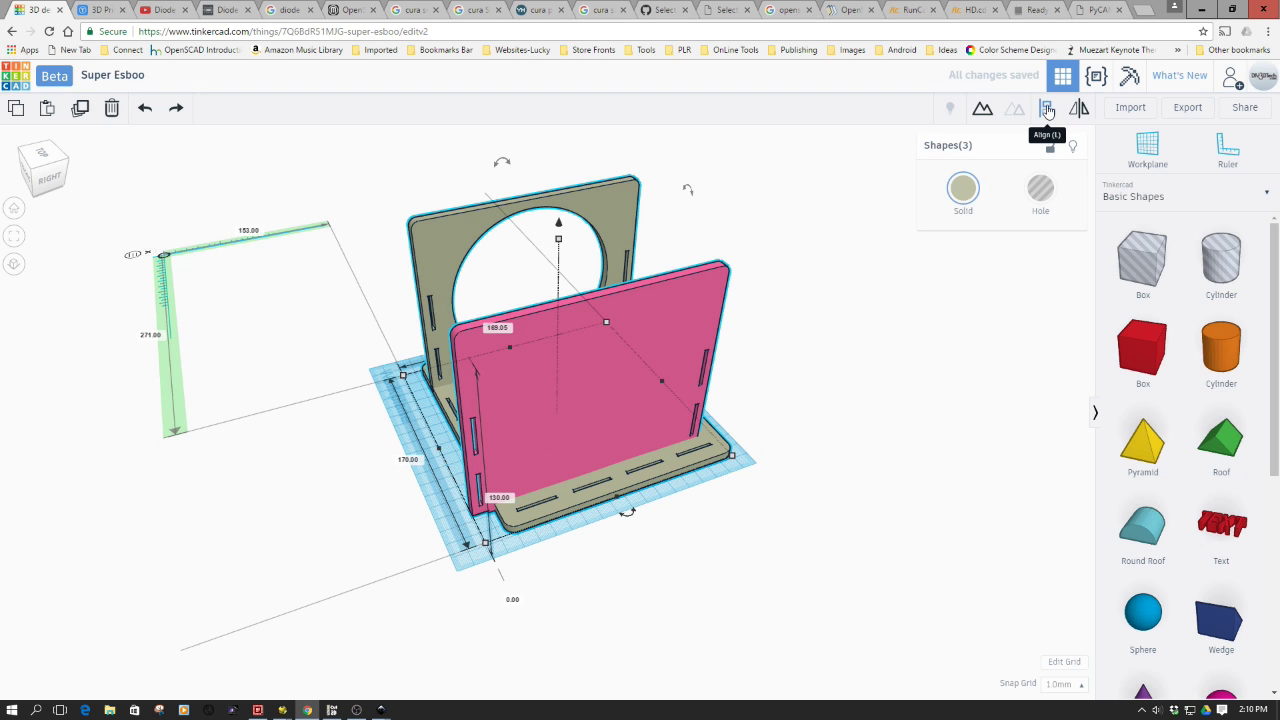
- Align the three plates along one edge and nudge the pink plate left toward the grey panel
left_click(1047, 110)
left_click(626, 510)
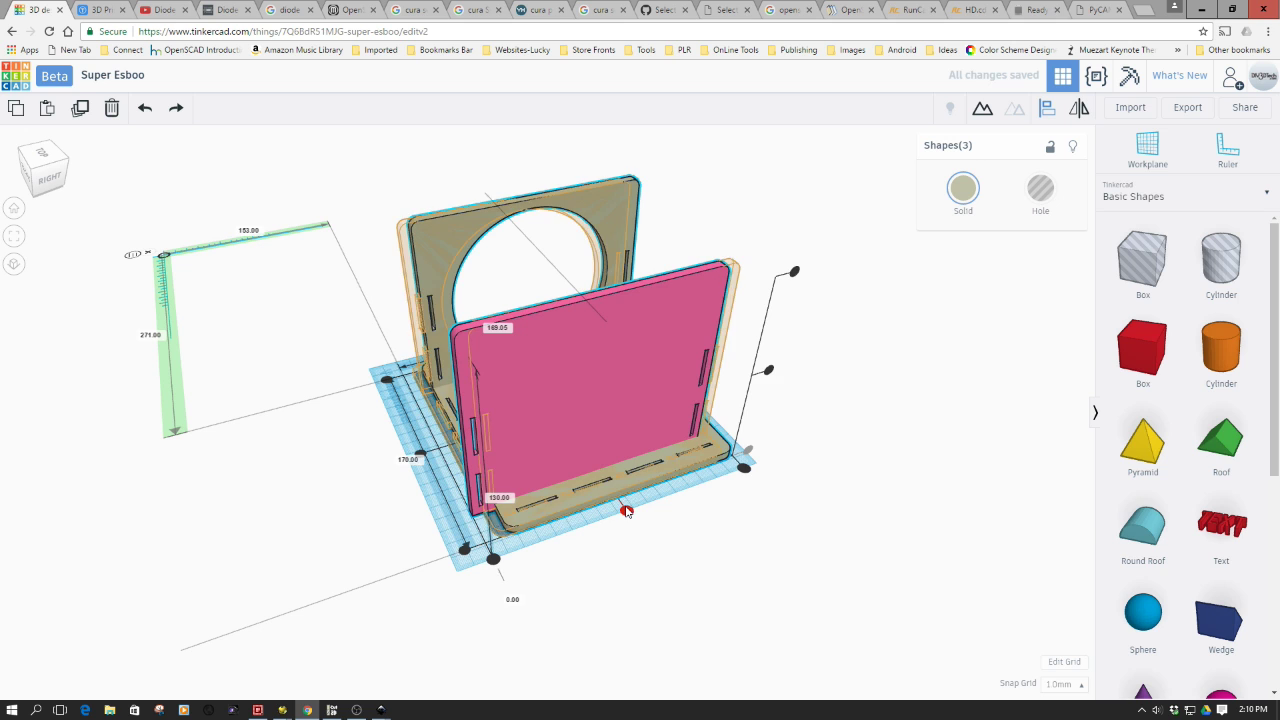
left_click(661, 550)
key("ctrl+Home")
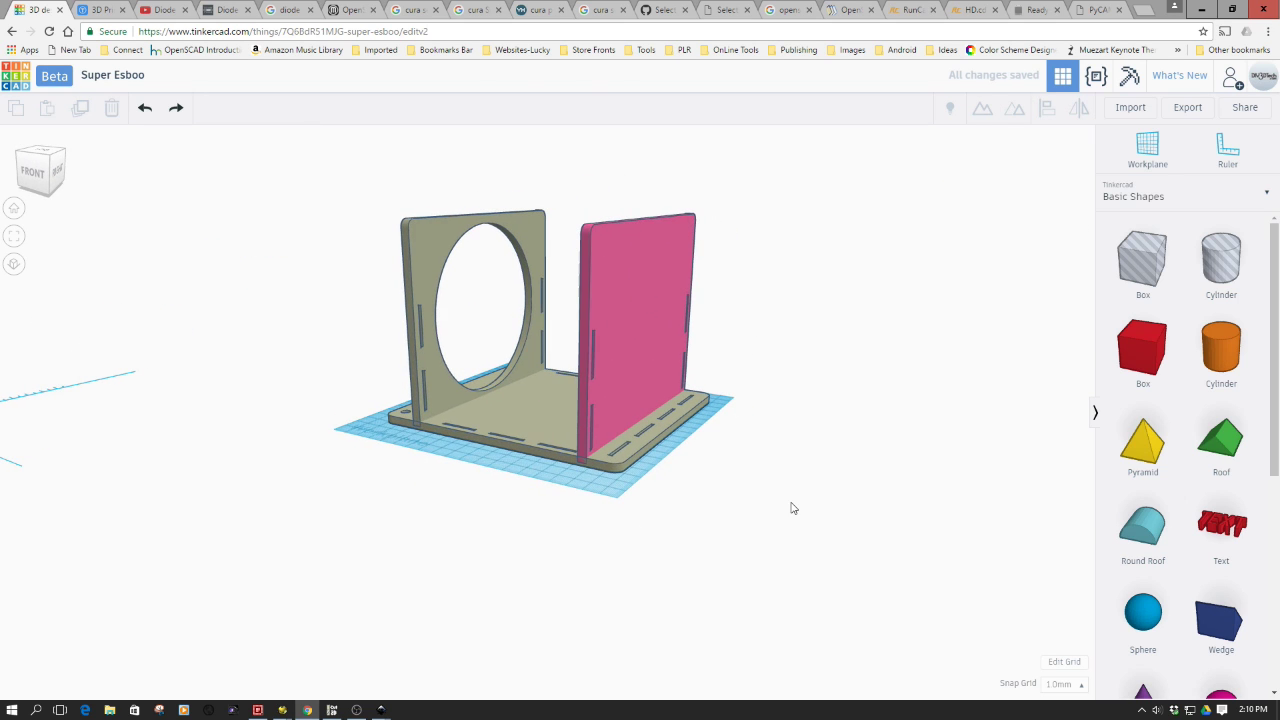
left_click(598, 420)
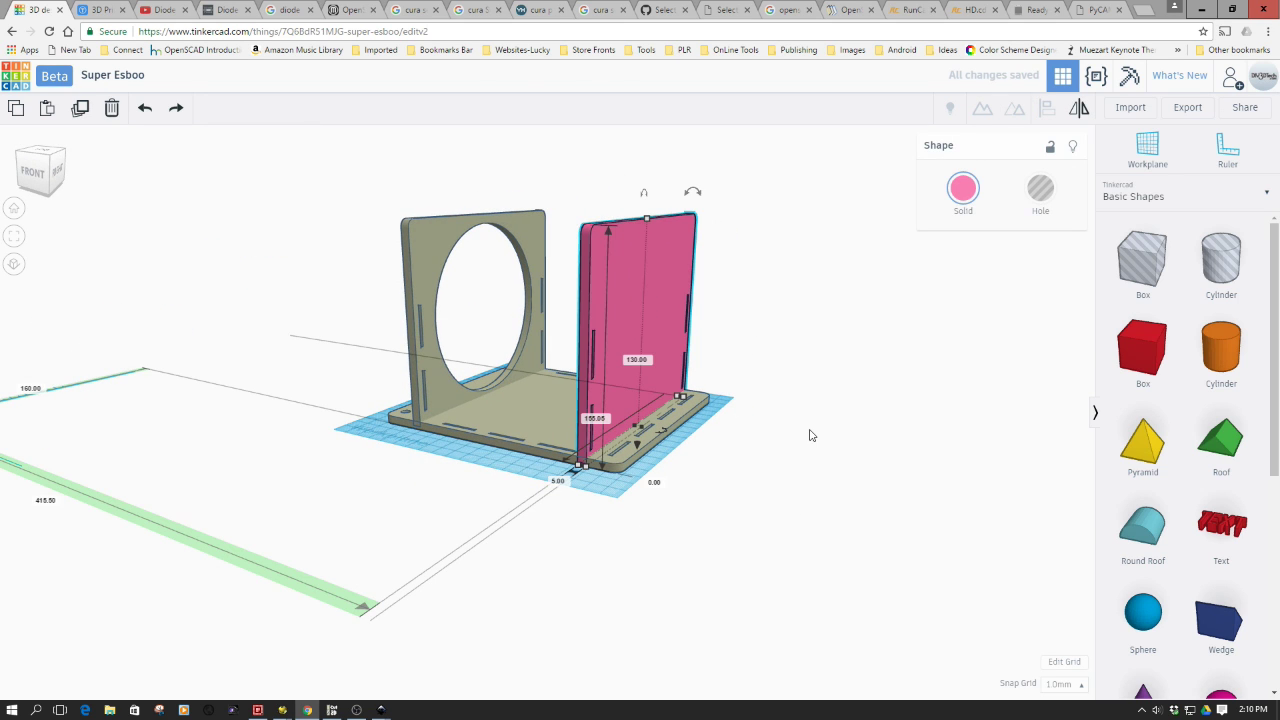
key("Left")
key("Left")
key("Left")
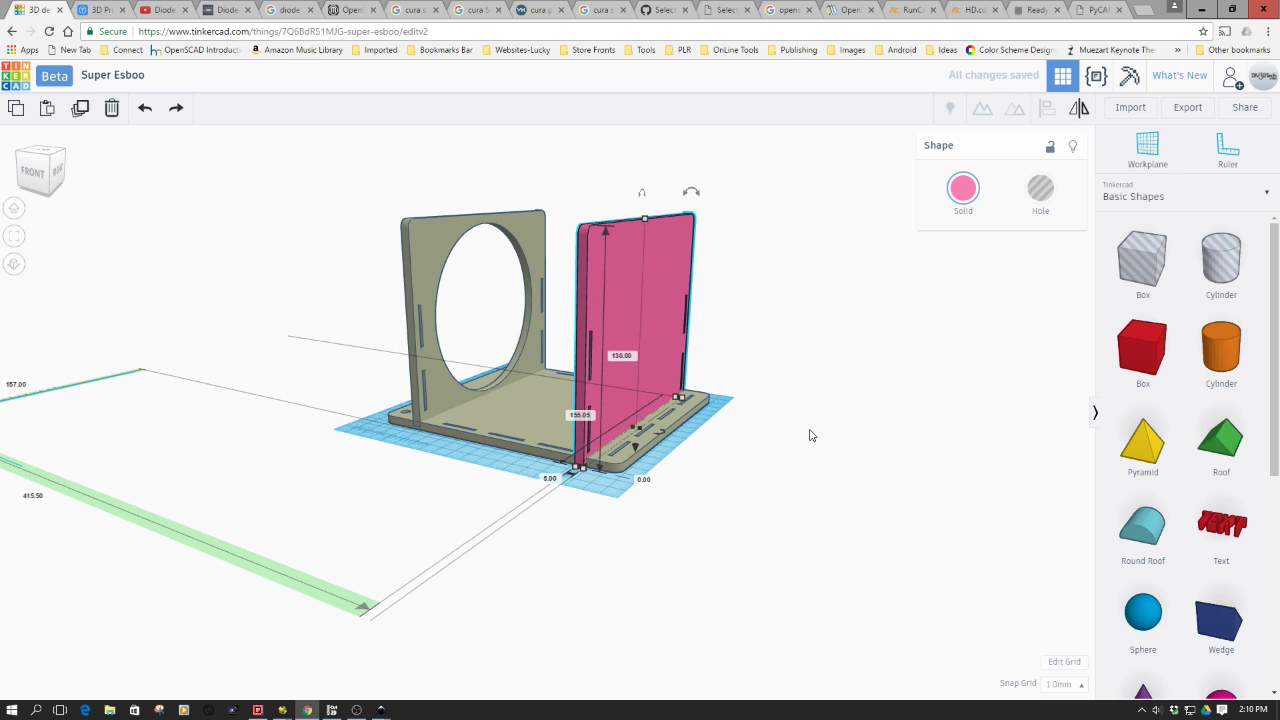
key("Left")
key("Left")
key("Left")
key("Left")
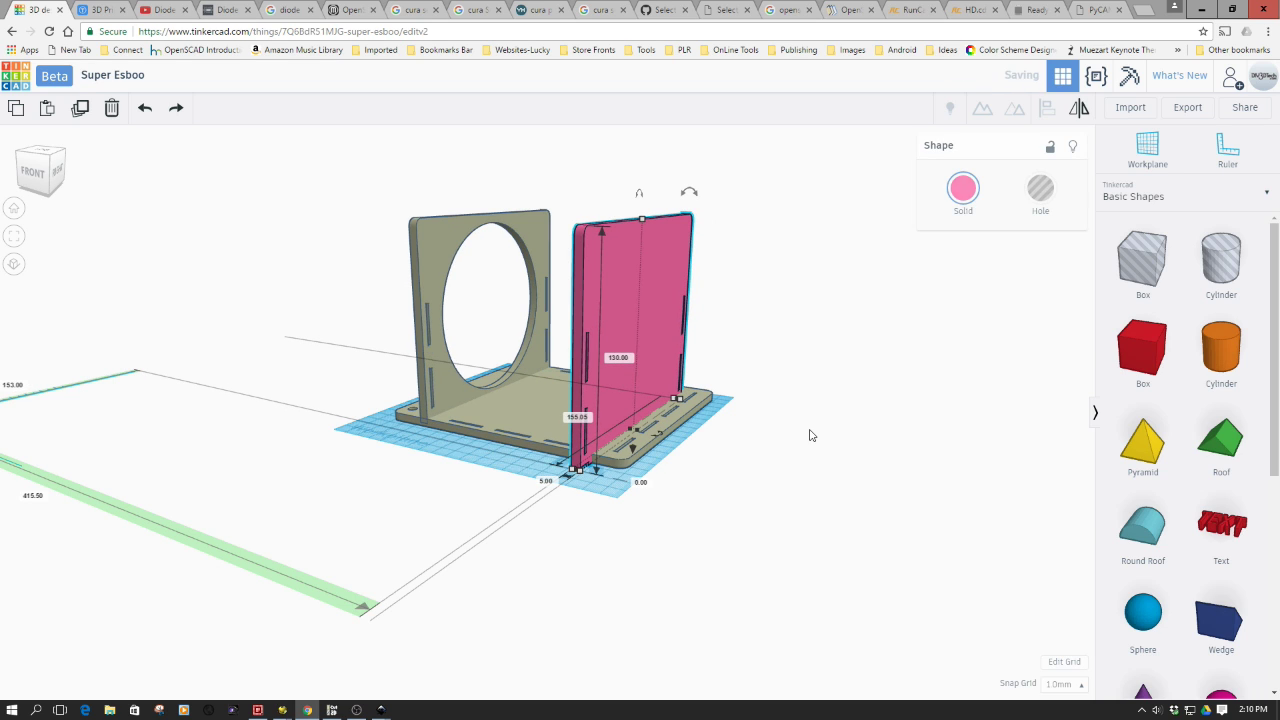
left_click(774, 440)
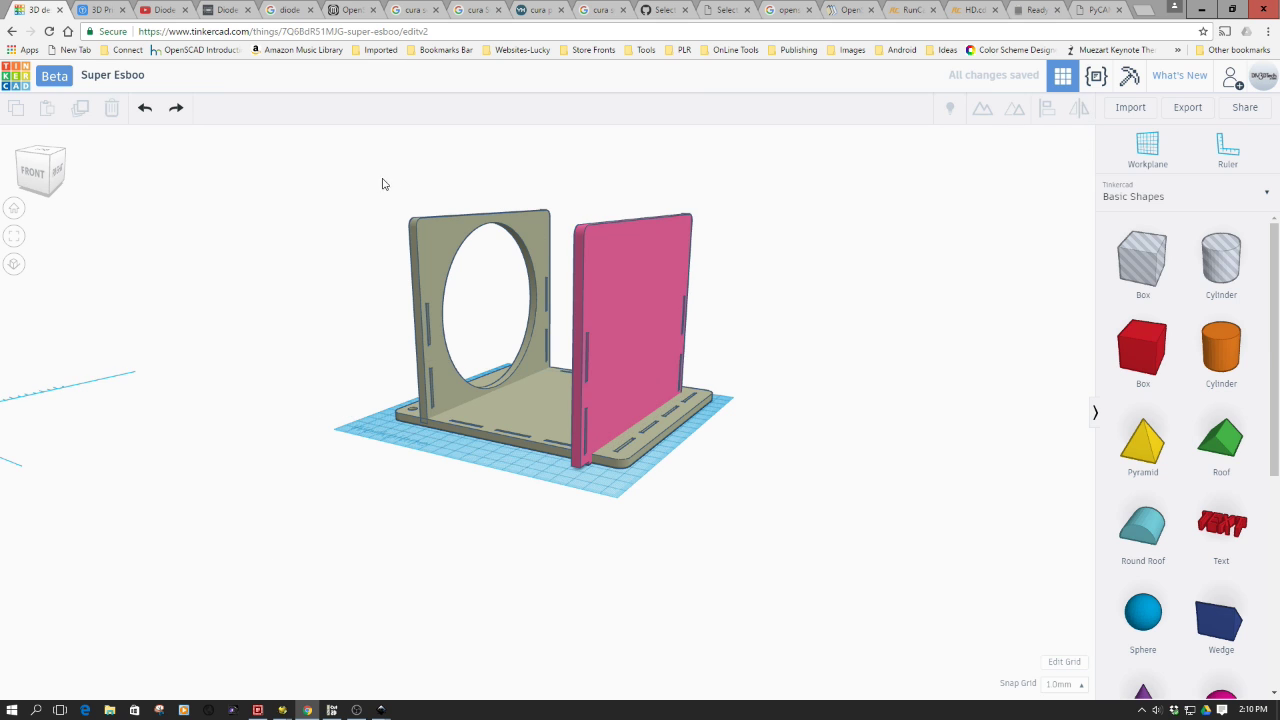
- Realign the pink plate with the base and nudge it forward onto the opposite edge
left_click_drag(383, 180, 885, 640)
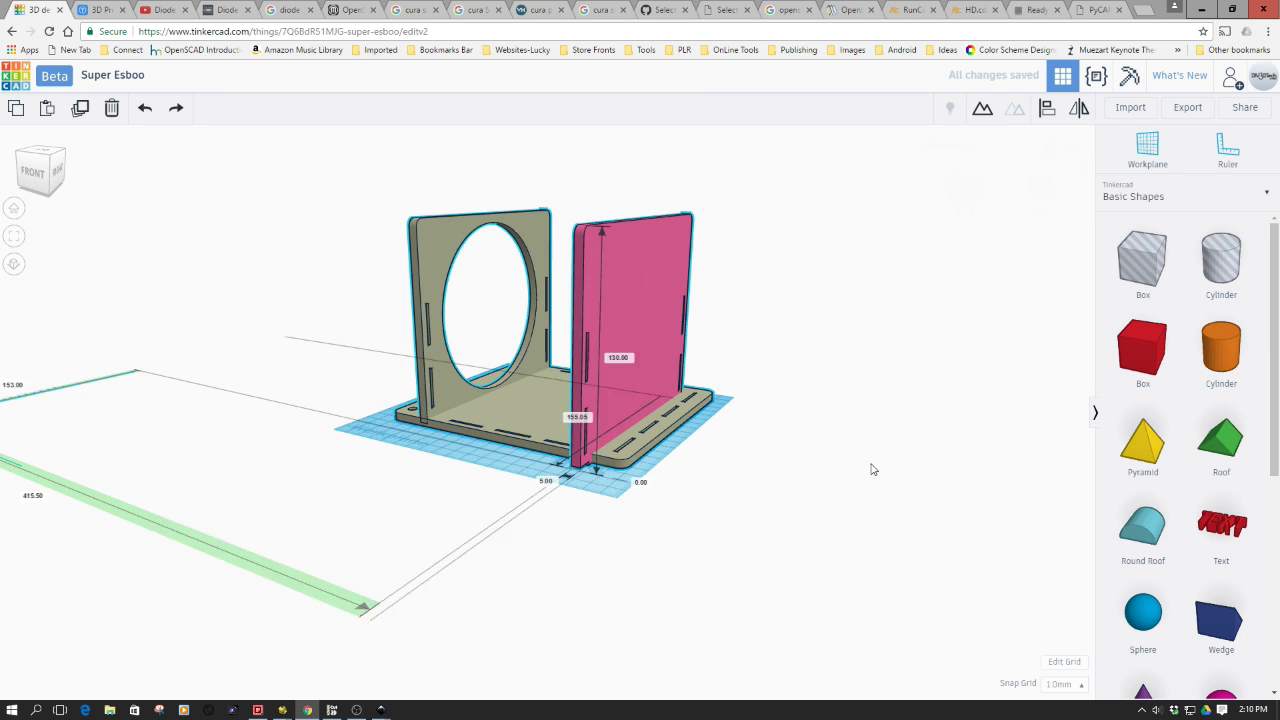
left_click(1047, 108)
right_click_drag(770, 470, 646, 511)
left_click(642, 510)
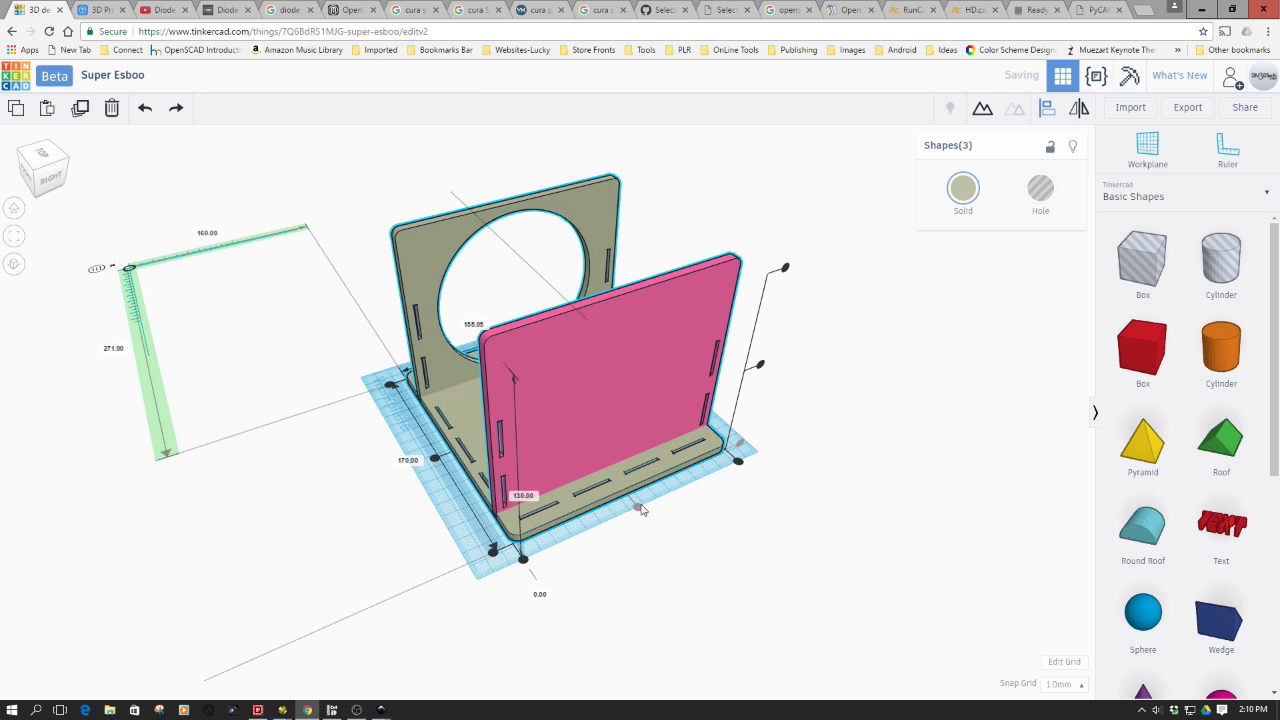
right_click_drag(666, 557, 615, 565)
left_click(613, 567)
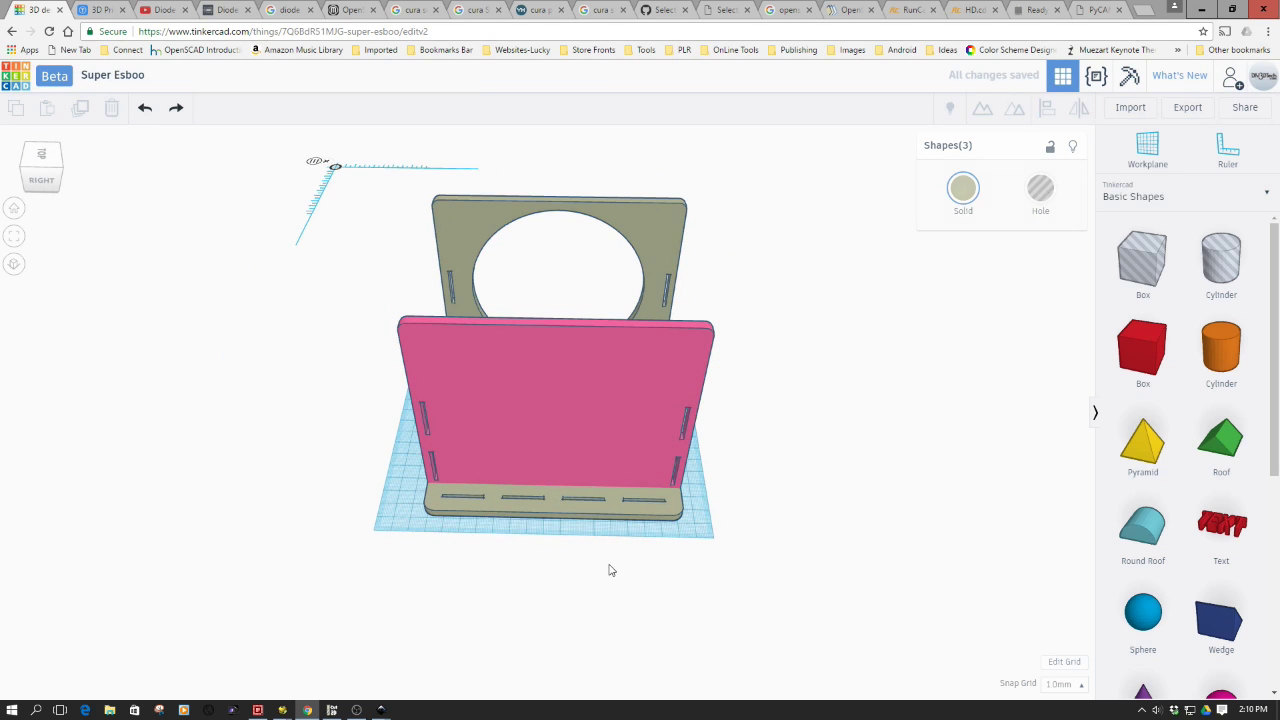
left_click(627, 413)
key("Down")
key("Down")
key("Down")
key("Down")
key("Down")
key("Down")
key("Down")
key("Down")
key("Down")
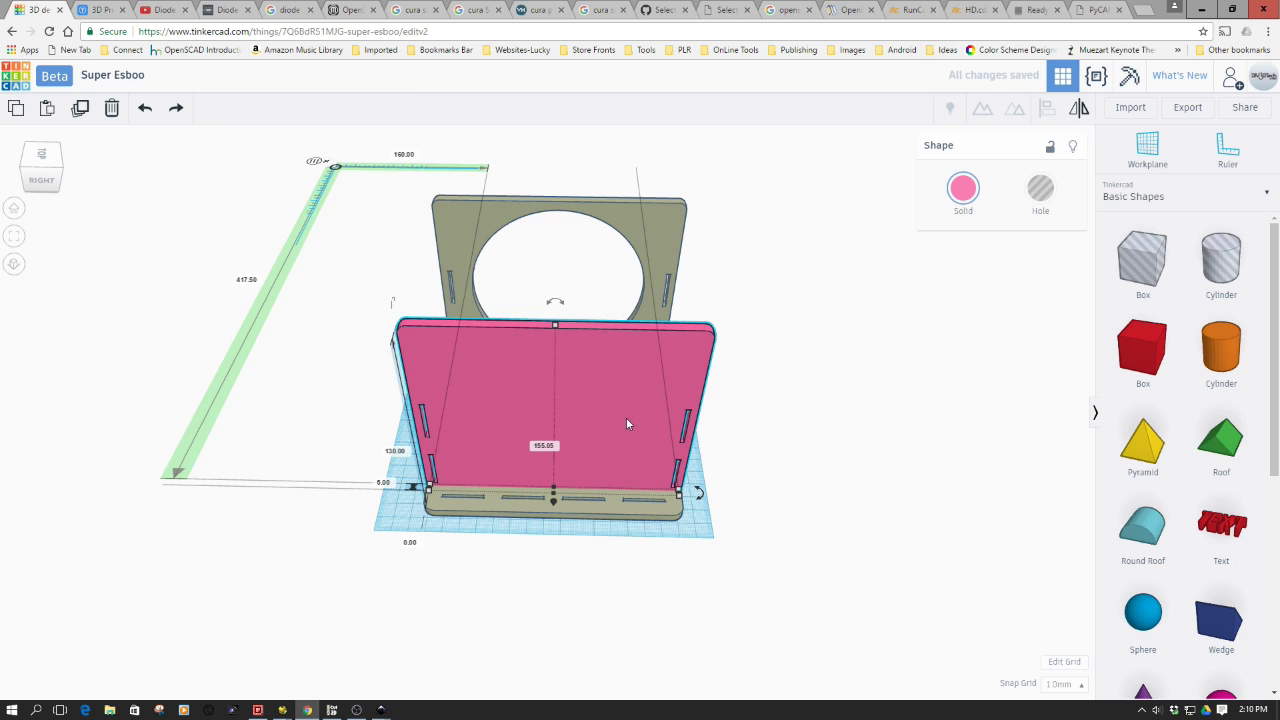
key("Down")
key("Down")
key("Down")
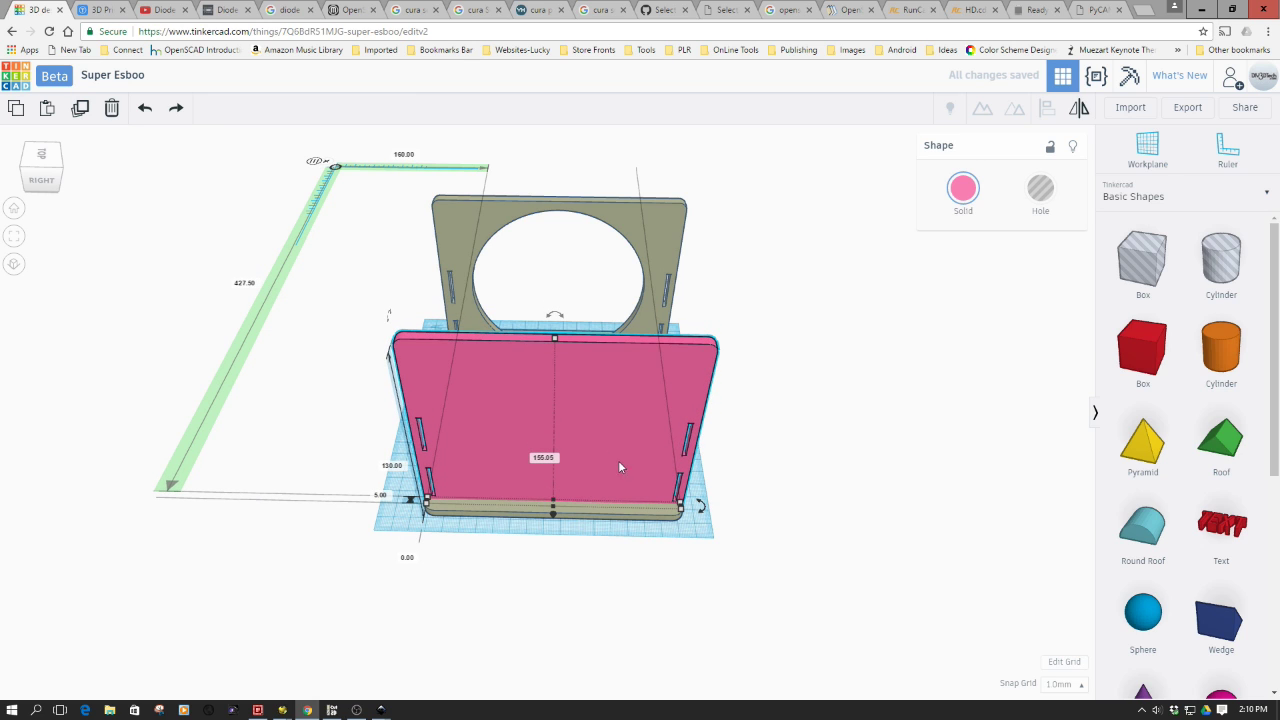
left_click(706, 591)
right_click_drag(706, 591, 389, 574)
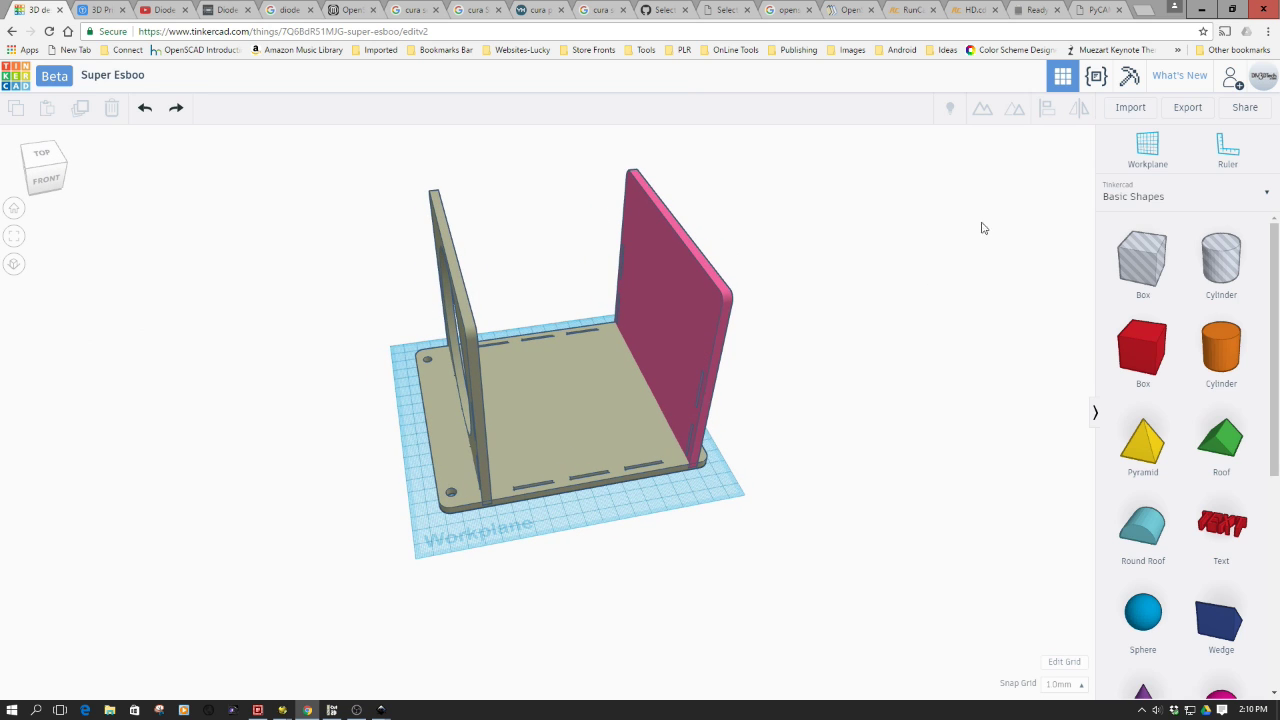
- Import 3d_Holder_Side.svg resized to 140 by 85 as a flat blue plate
left_click(1132, 108)
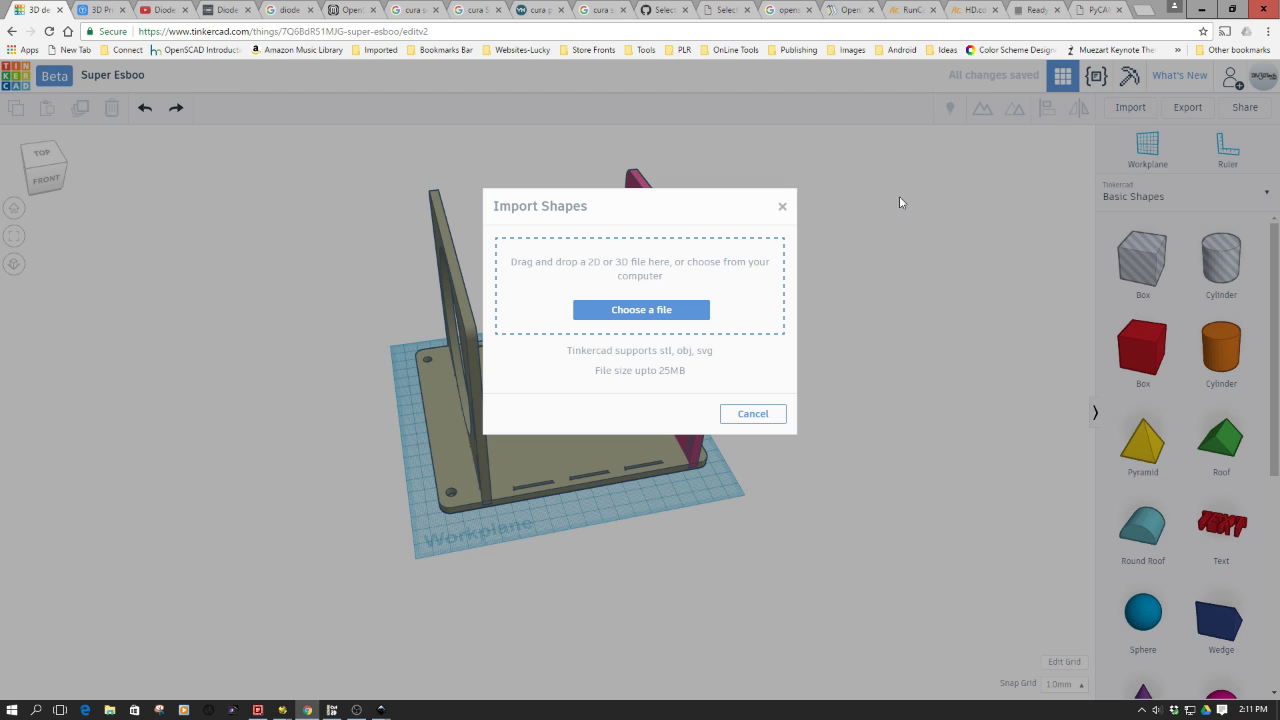
left_click(651, 309)
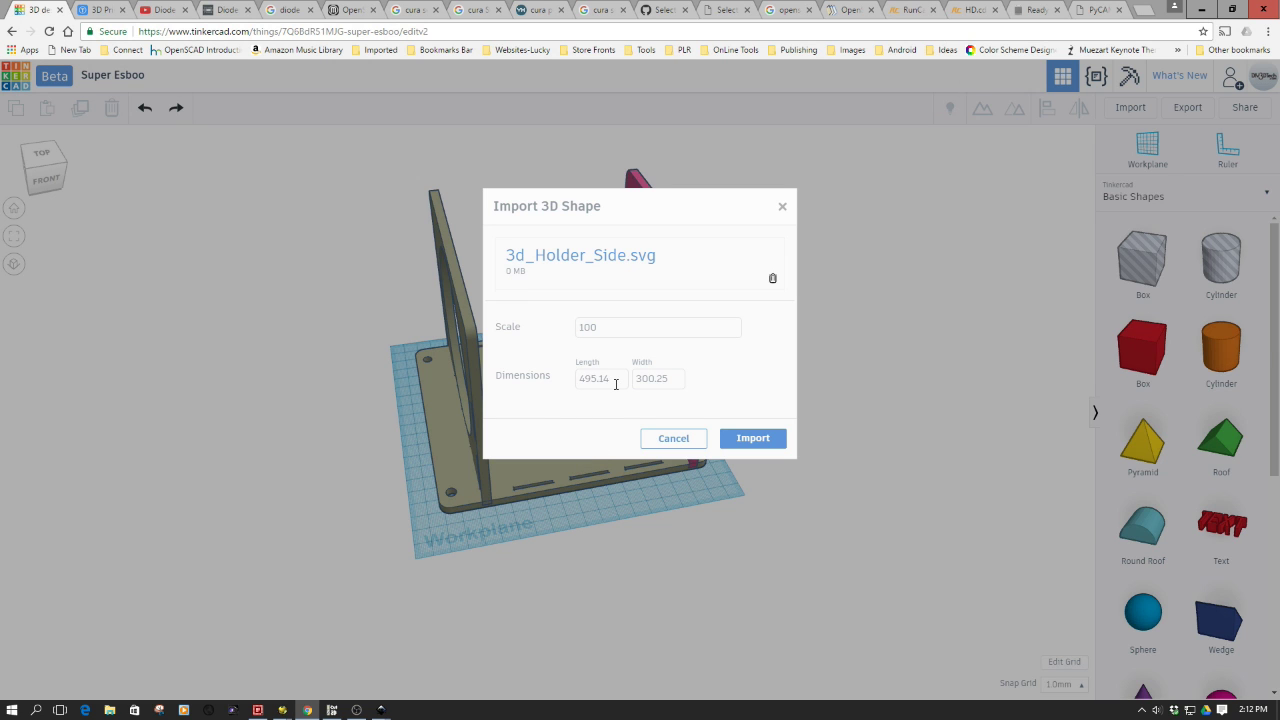
left_click_drag(614, 380, 556, 390)
type("140")
left_click(667, 383)
left_click_drag(668, 376, 614, 384)
type("85")
left_click(779, 443)
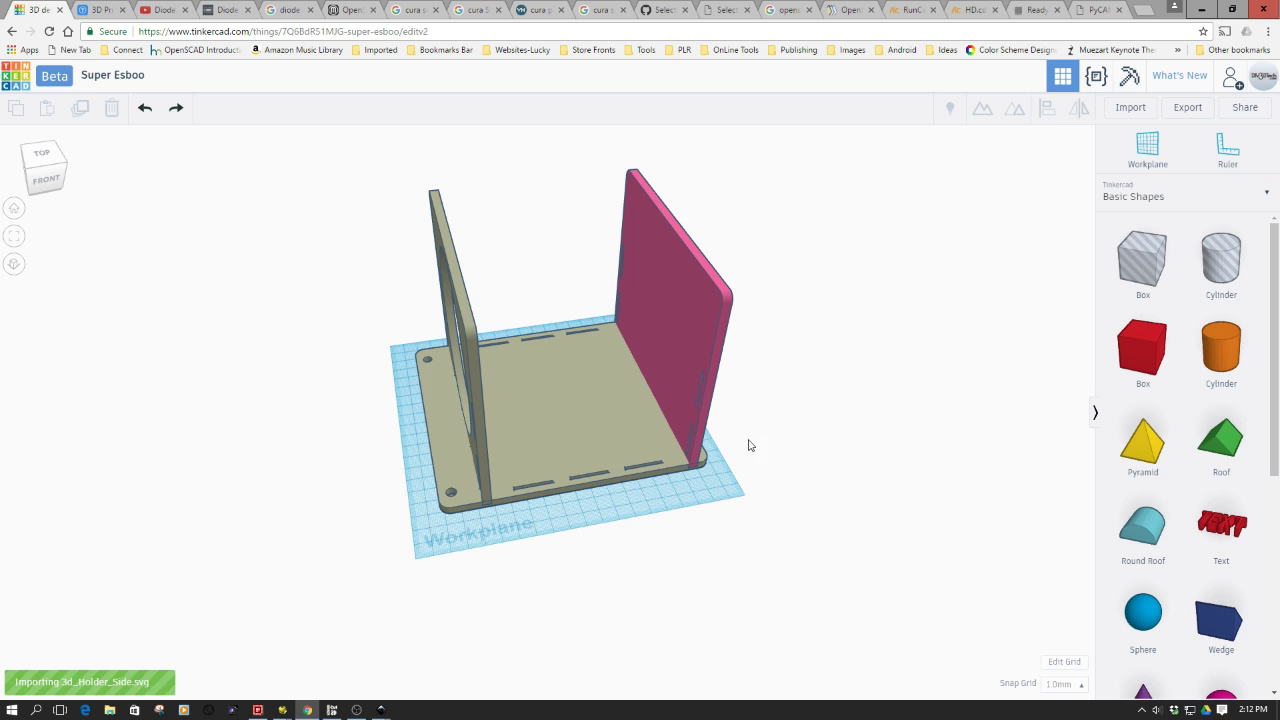
right_click_drag(626, 614, 594, 591)
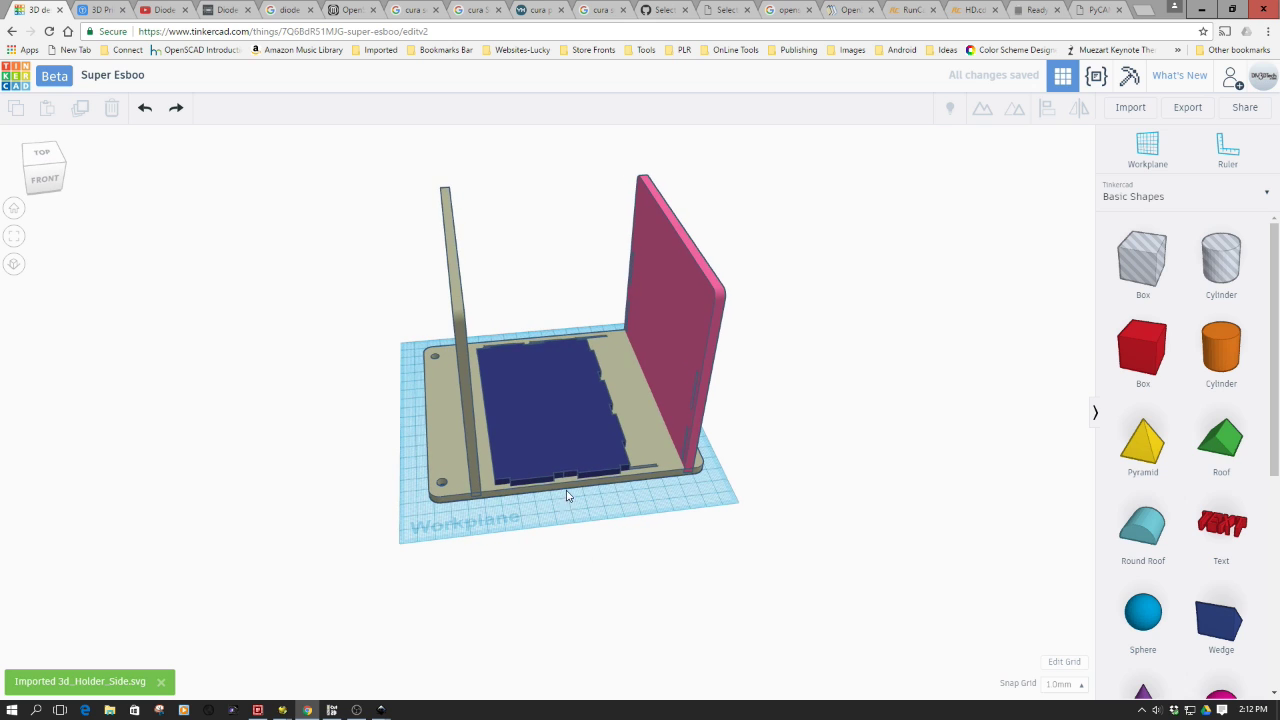
- Rotate the blue side panel to stand on edge, facing the front
left_click(566, 446)
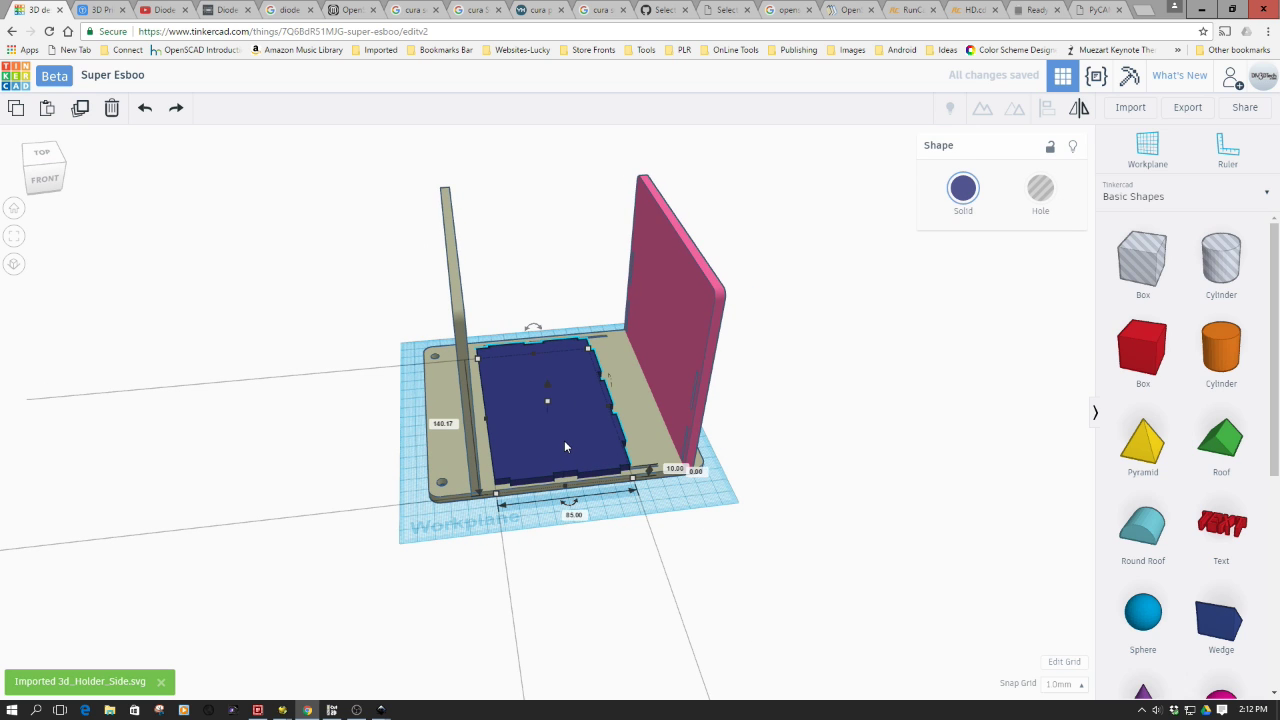
left_click_drag(565, 447, 631, 540)
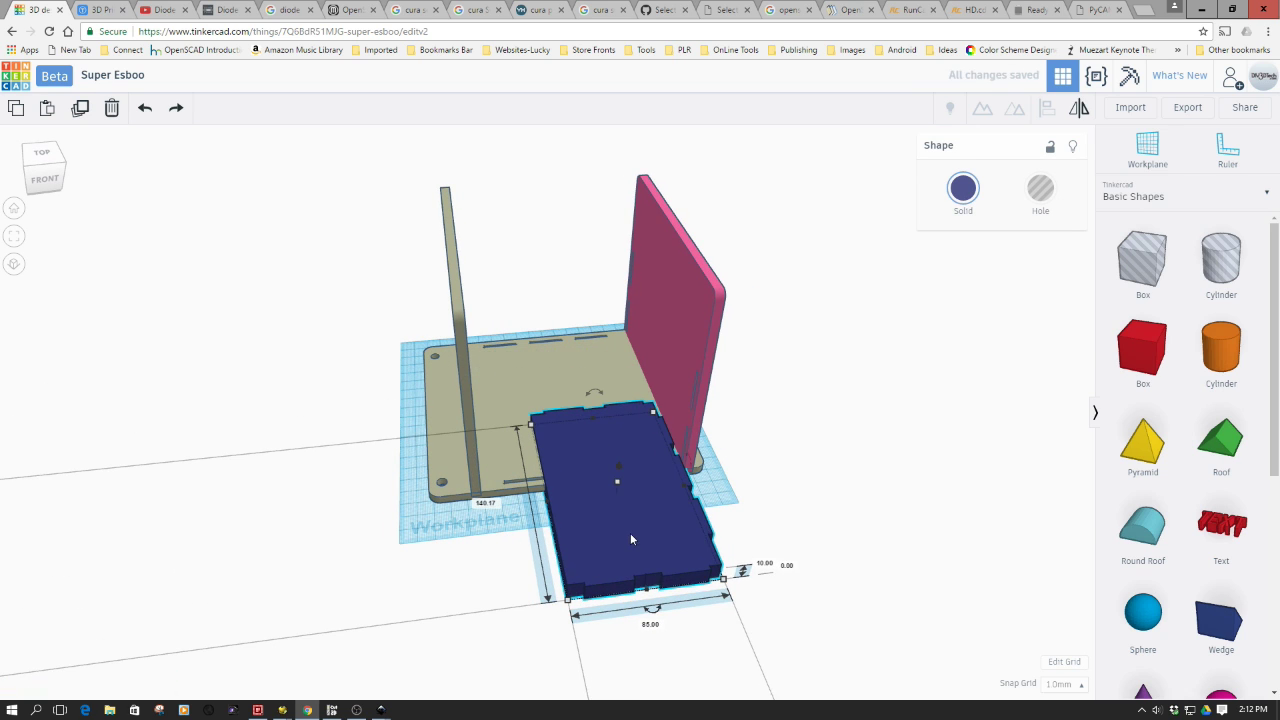
mouse_move(600, 398)
left_click_drag(600, 398, 661, 392)
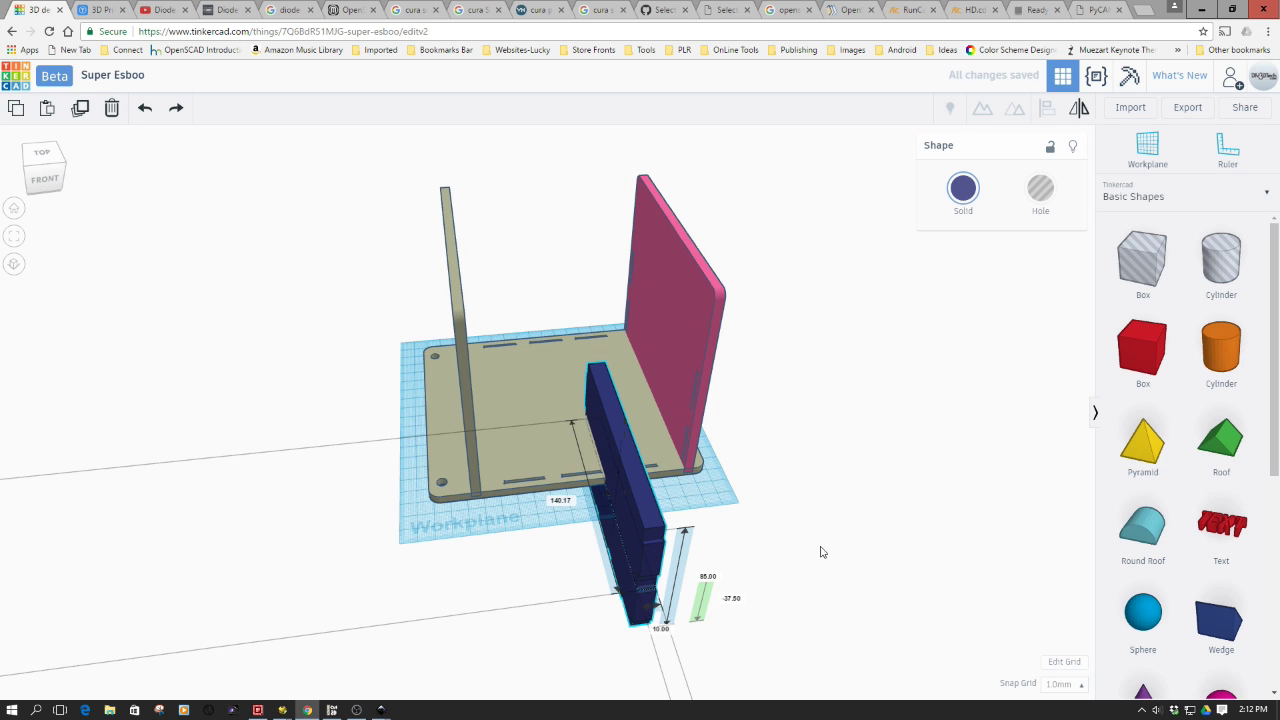
mouse_move(823, 551)
right_mouse_down()
mouse_move(760, 529)
mouse_move(657, 563)
mouse_move(717, 574)
mouse_move(874, 546)
mouse_move(830, 564)
right_mouse_up()
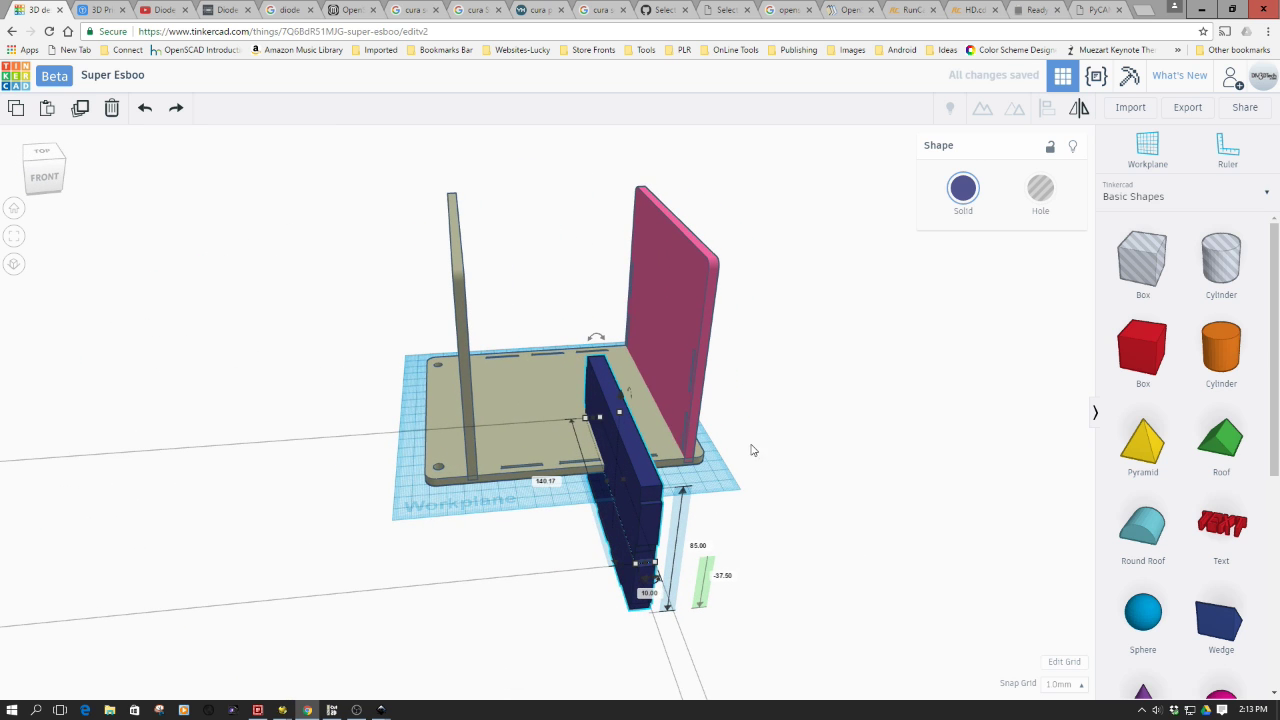
left_click_drag(655, 584, 745, 535)
left_click_drag(788, 489, 803, 474)
- Move the blue panel to the base's front edge and raise it to 1 mm elevation
left_click(803, 573)
left_click_drag(611, 472, 581, 458)
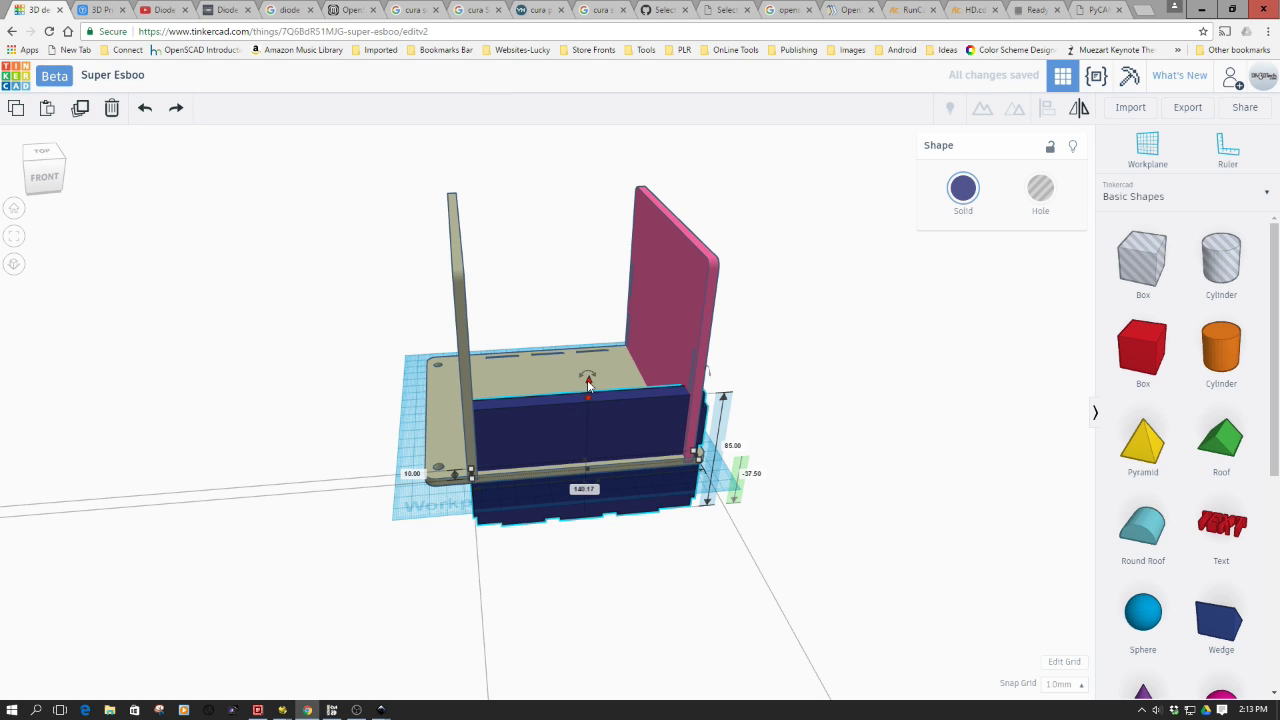
left_click_drag(588, 383, 590, 315)
right_click_drag(654, 597, 580, 604)
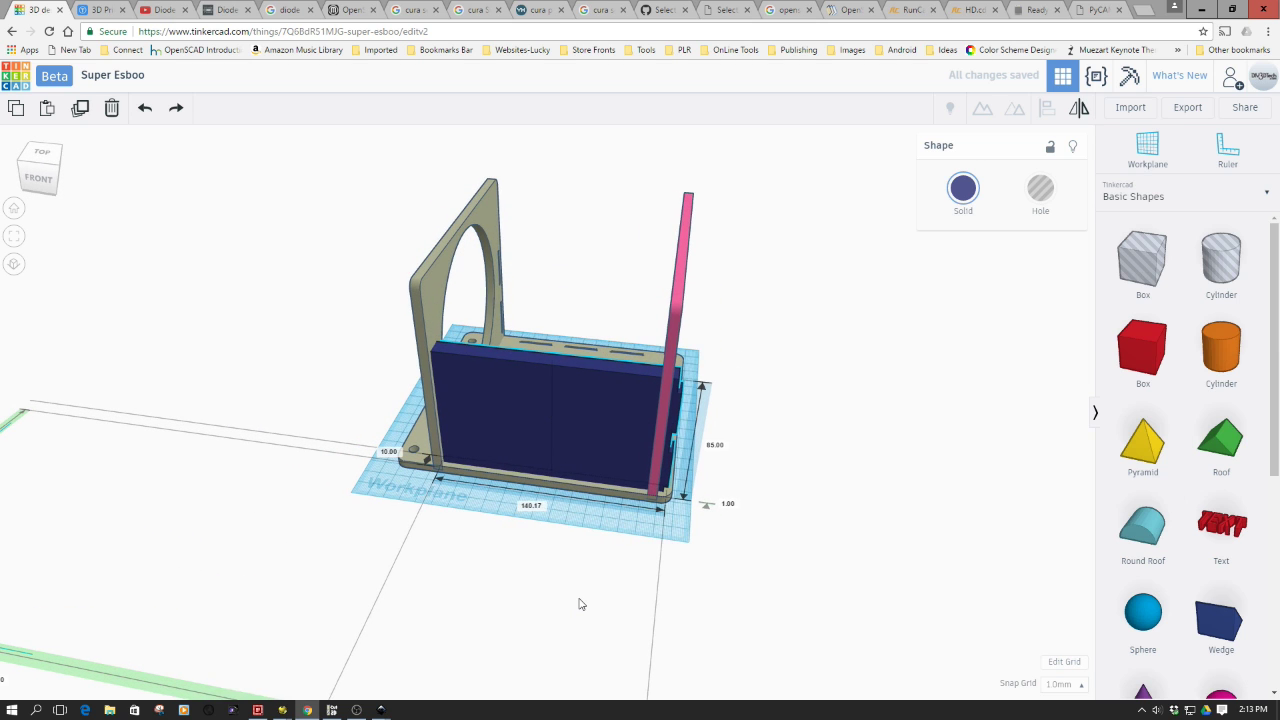
- Use the Ruler to set the blue wall's offset from the base plate's left edge to 5 mm, then check it
left_click(613, 468)
key("r")
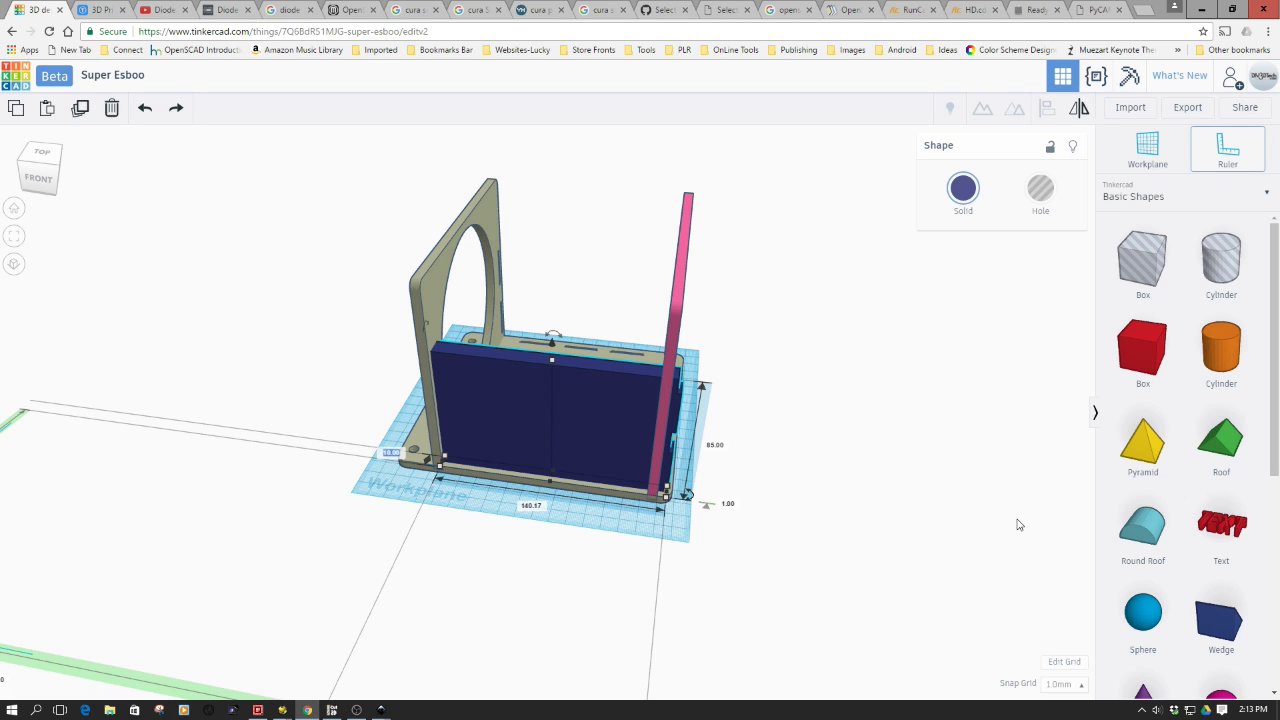
type("5")
key("Return")
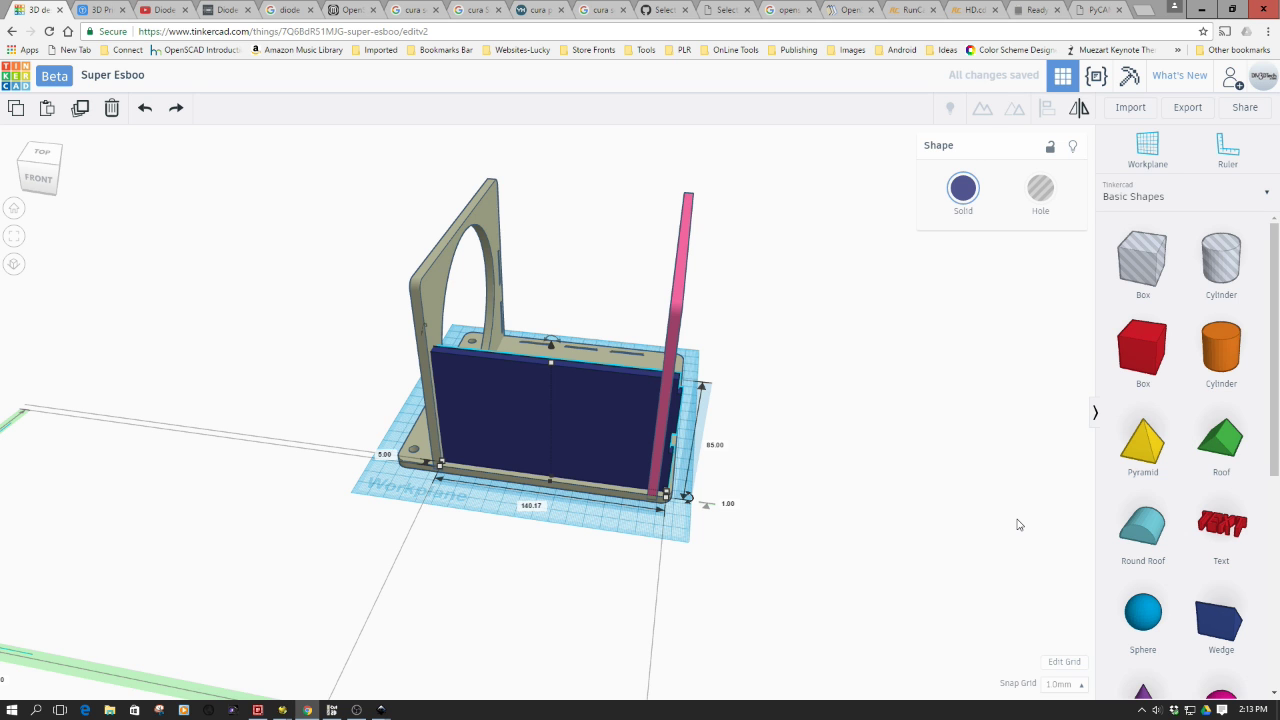
right_click_drag(537, 595, 700, 575)
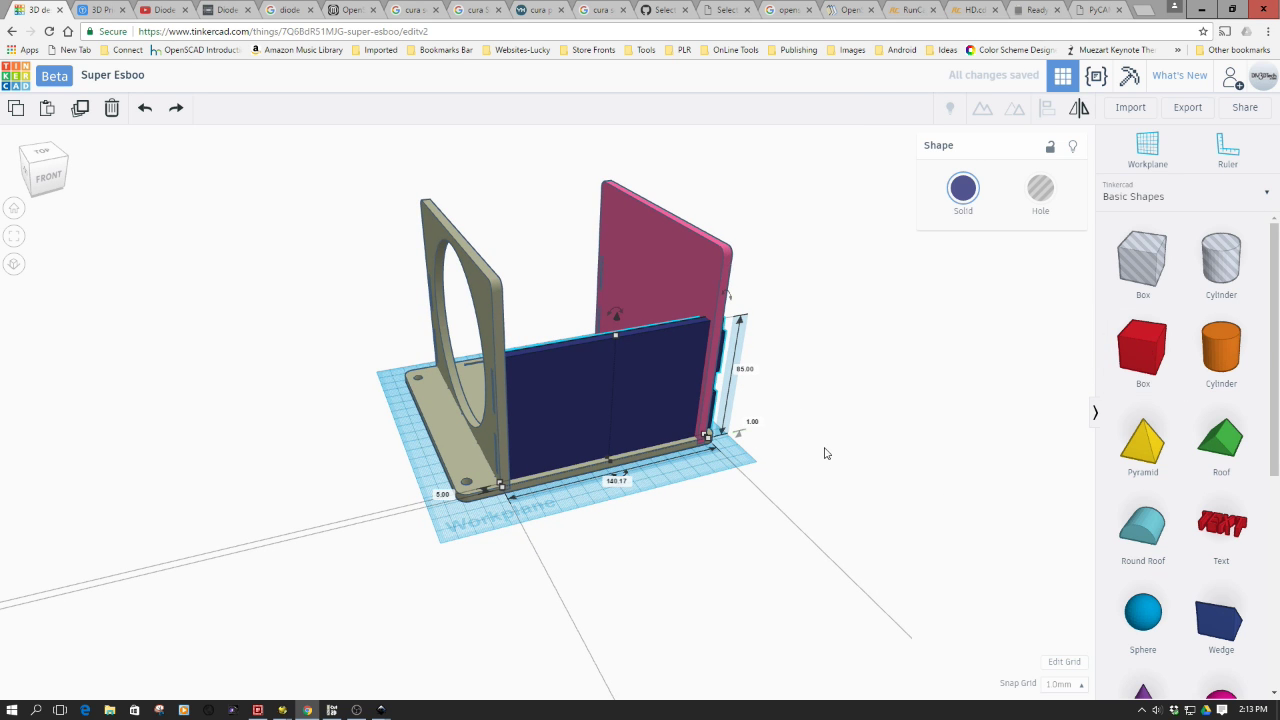
right_click_drag(860, 449, 638, 485)
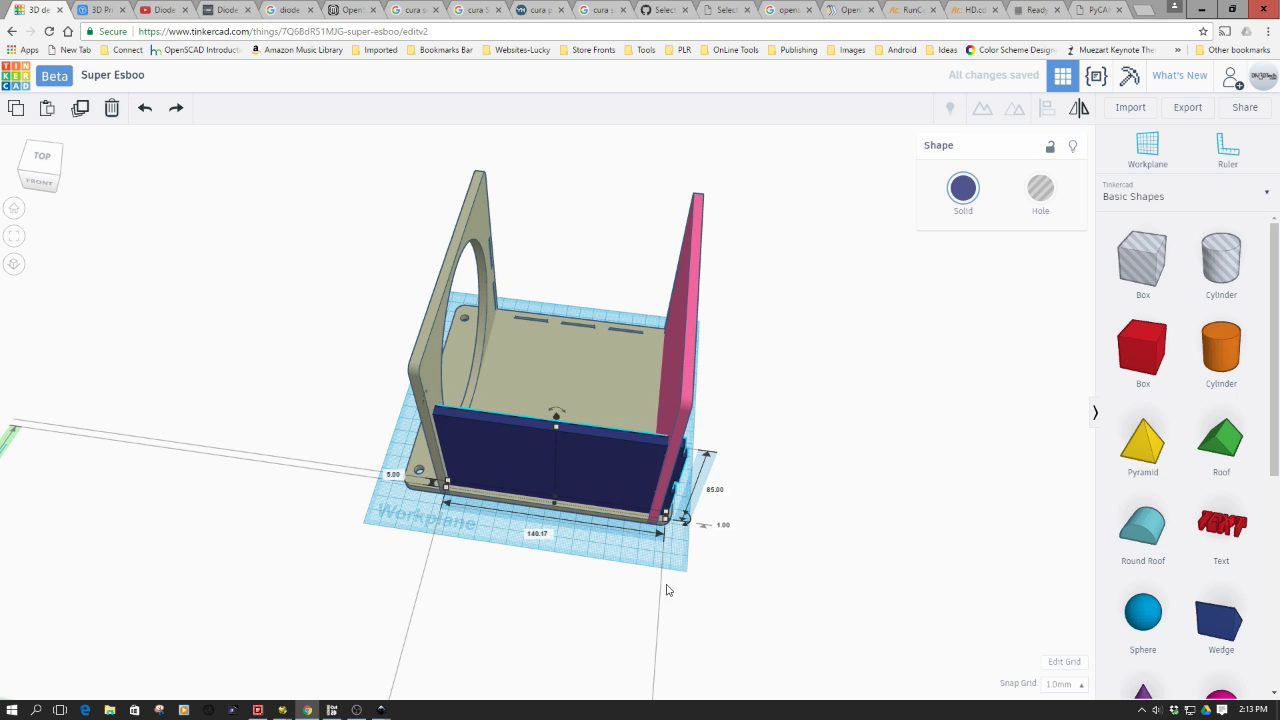
right_click_drag(617, 623, 658, 627)
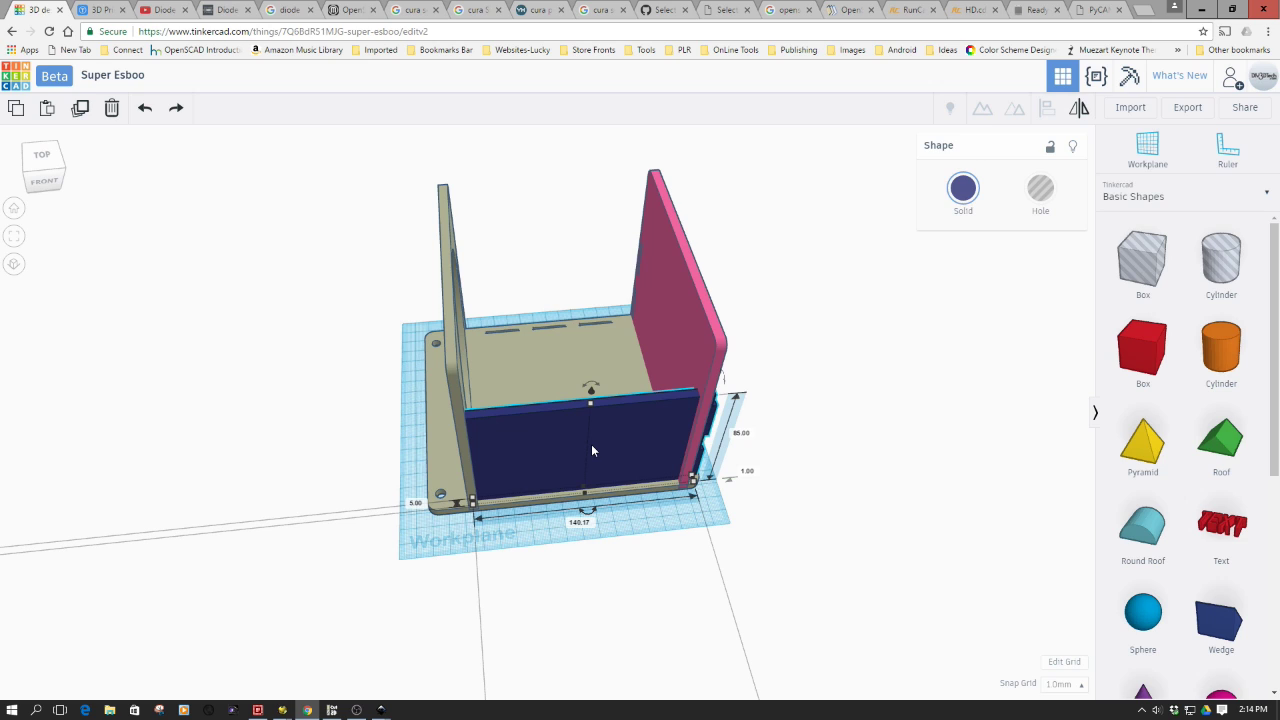
- Change the blue wall's width from 140.17 to 135 mm and inspect the gaps around it
left_click(579, 523)
type("135")
key("Return")
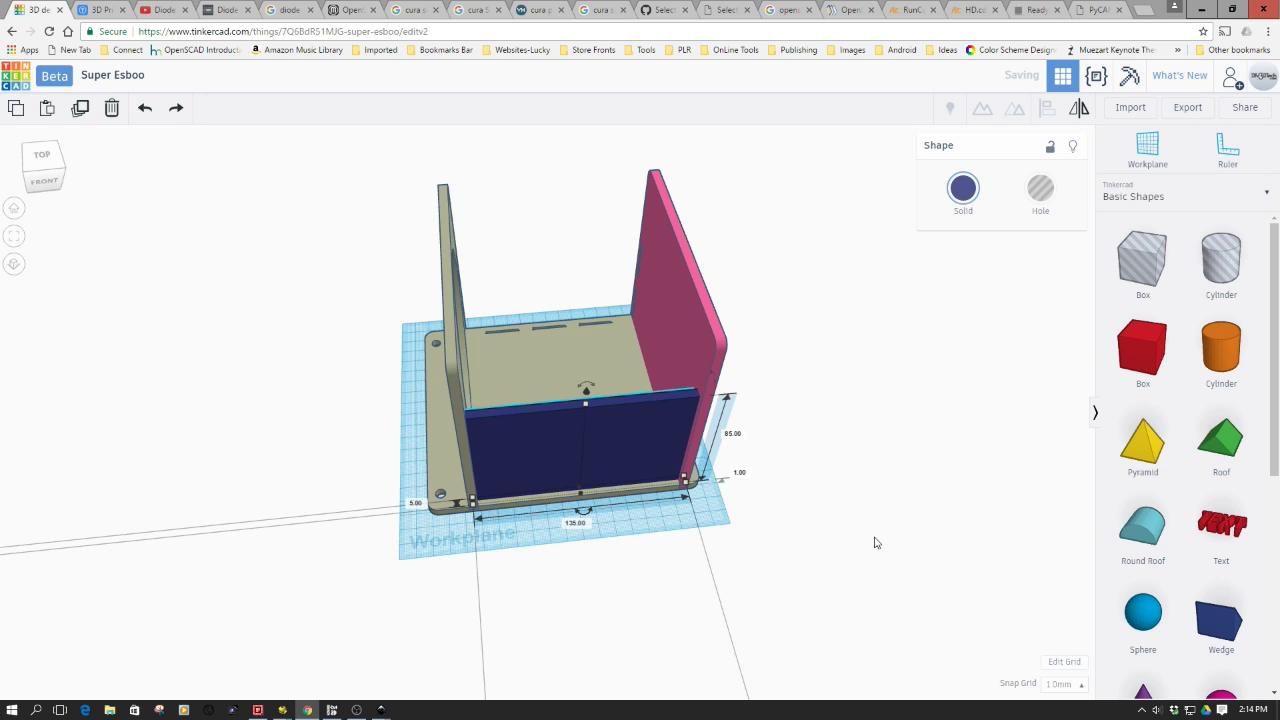
right_click_drag(790, 545, 881, 520)
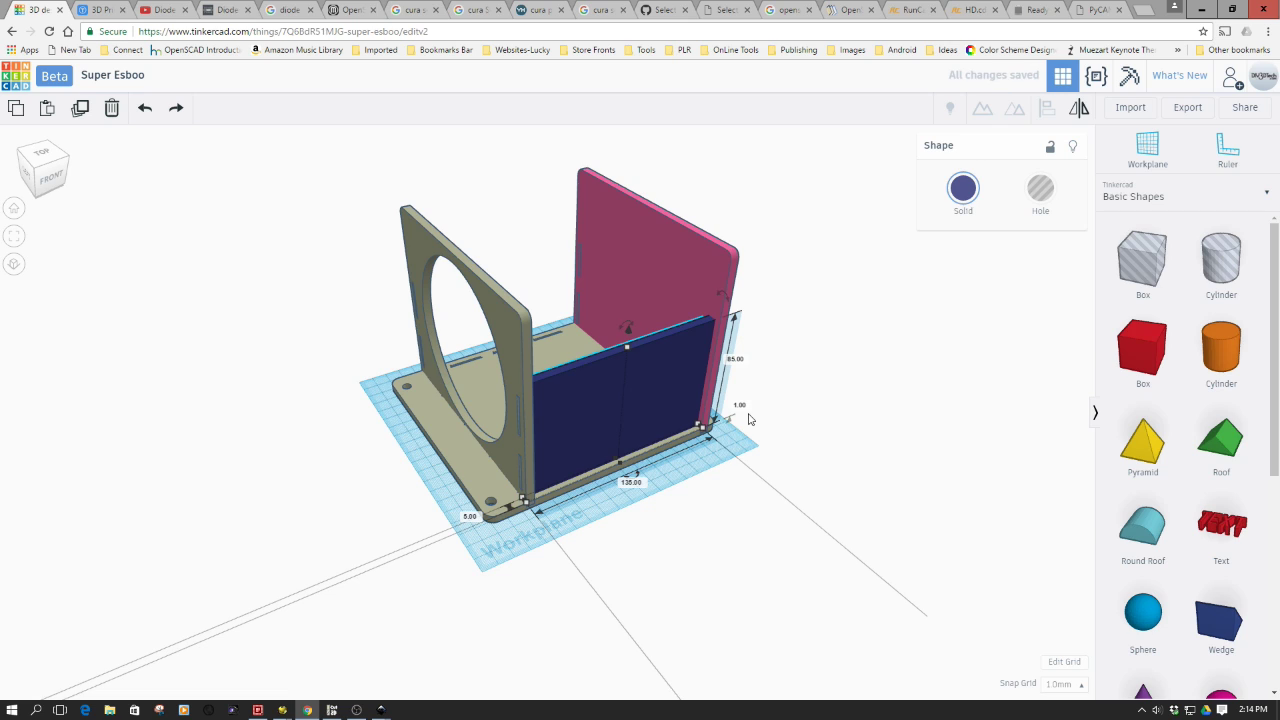
right_click_drag(751, 419, 751, 419)
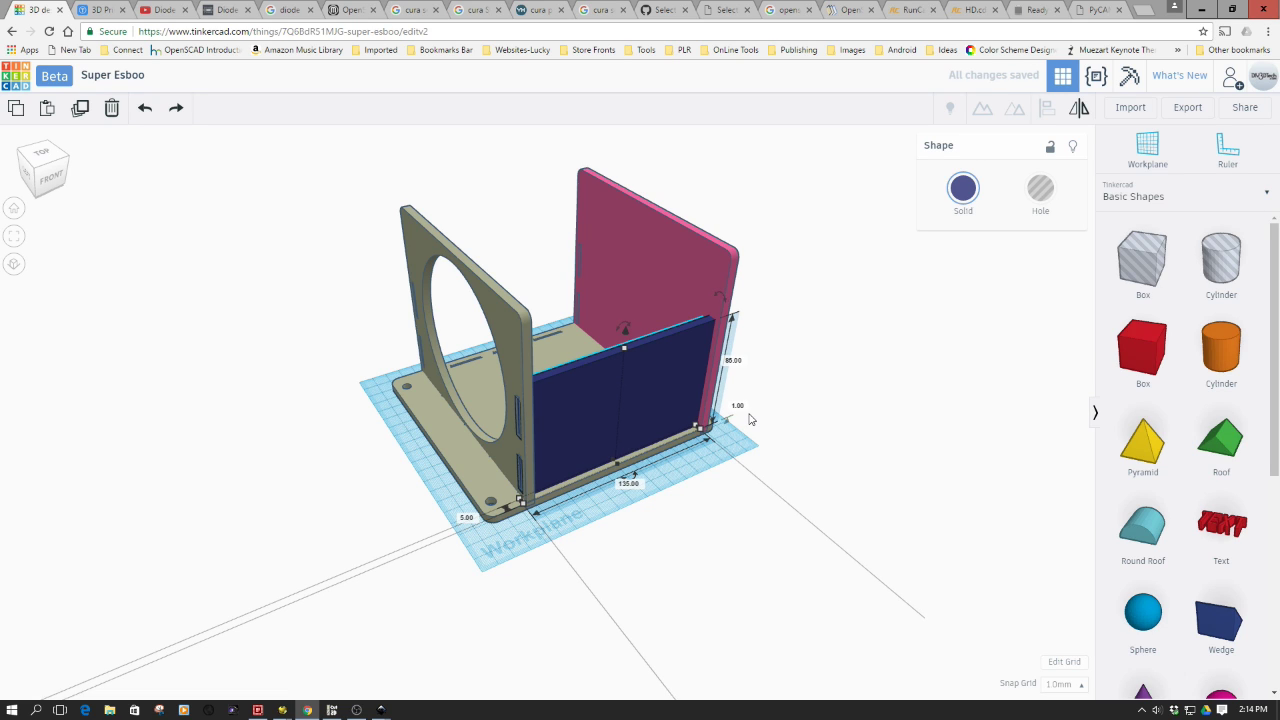
right_click_drag(858, 413, 578, 440)
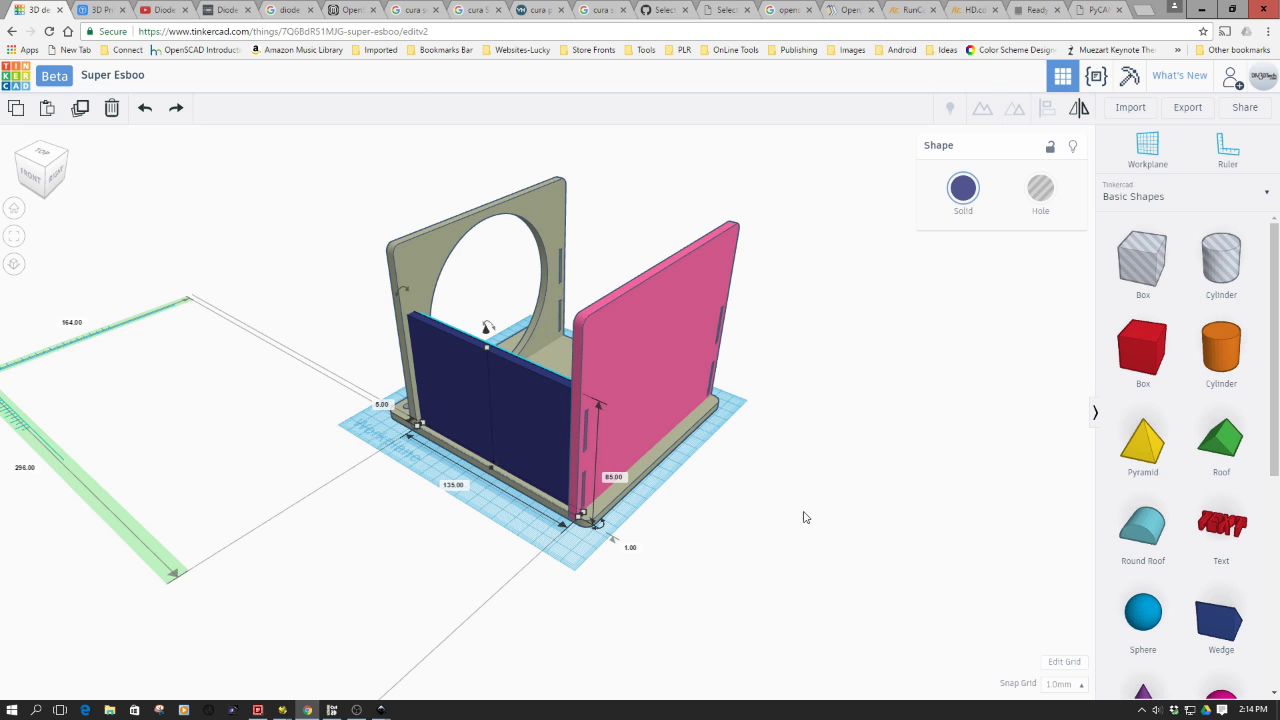
right_click_drag(760, 520, 1100, 523)
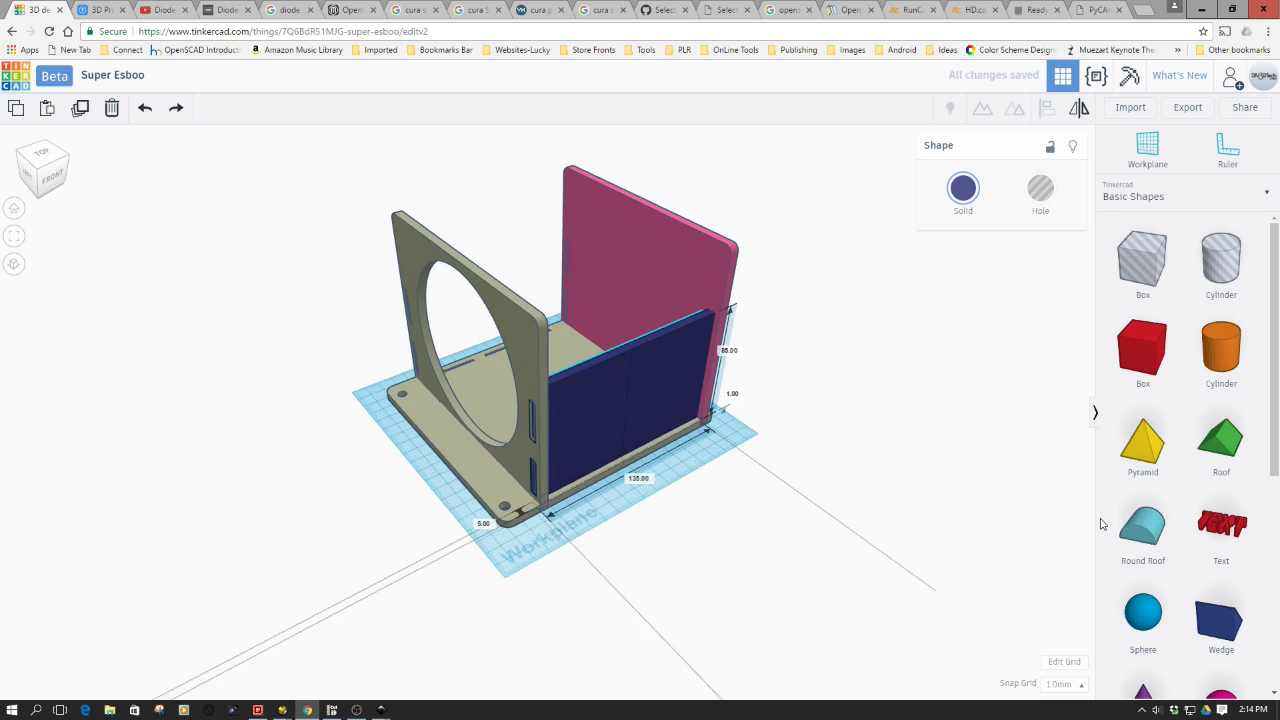
right_click_drag(766, 531, 830, 510)
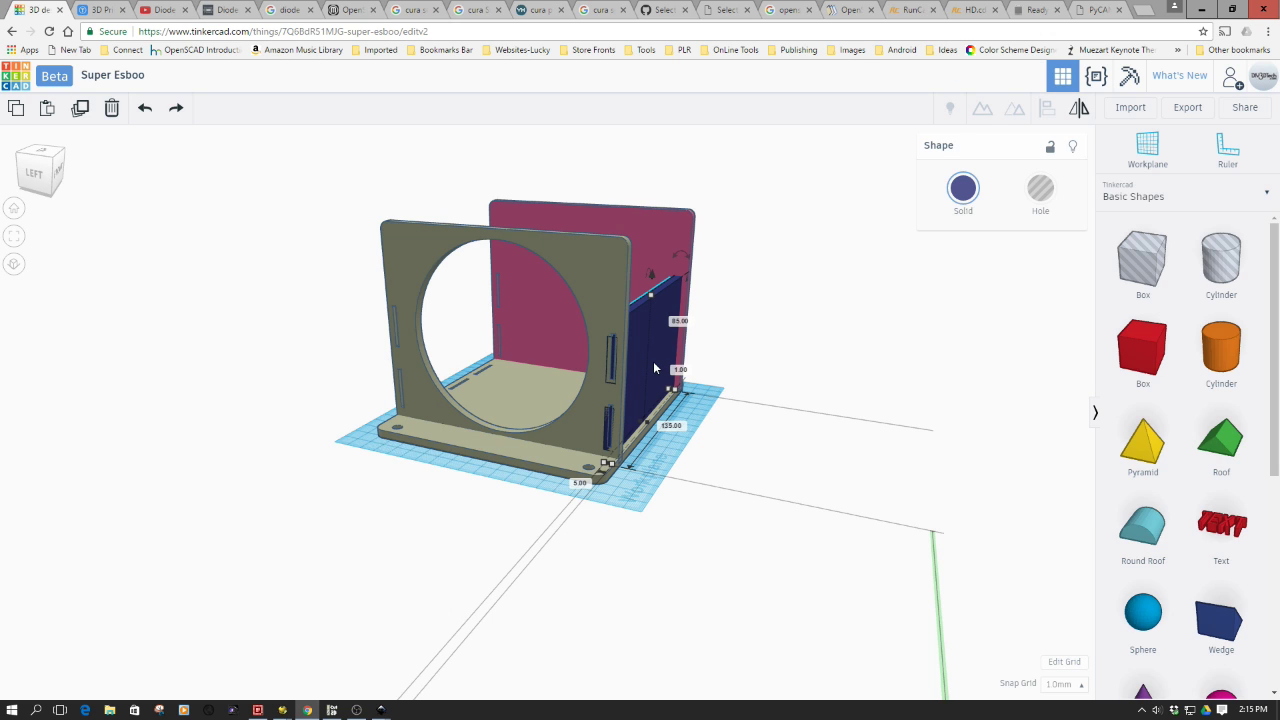
- Duplicate the blue wall and move the copy to the back edge of the base
key("ctrl+d")
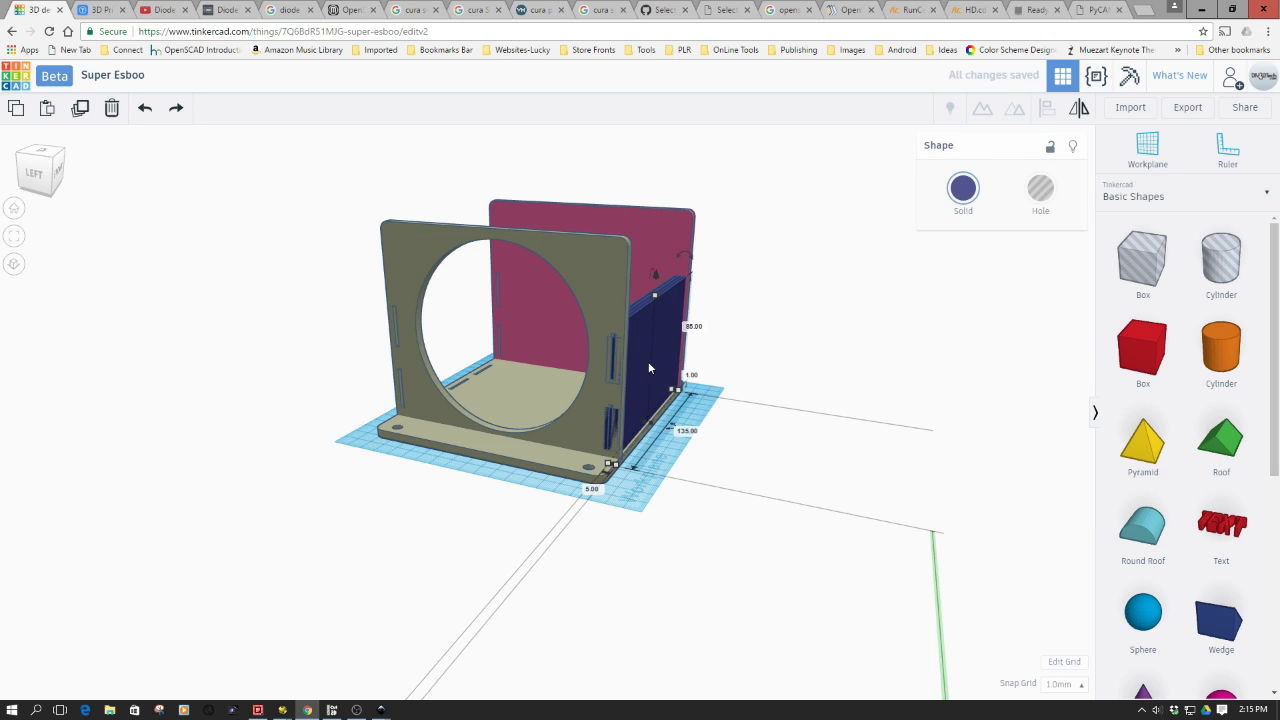
left_click_drag(648, 361, 494, 343)
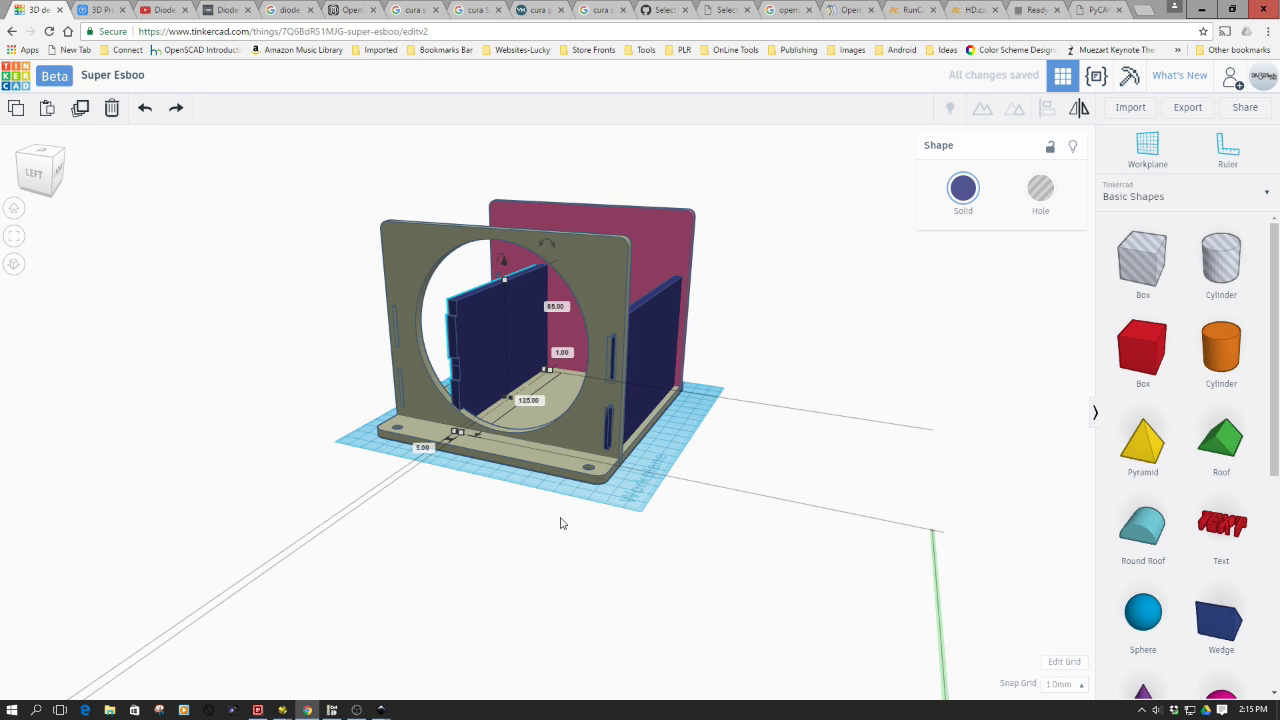
right_click_drag(560, 523, 997, 549)
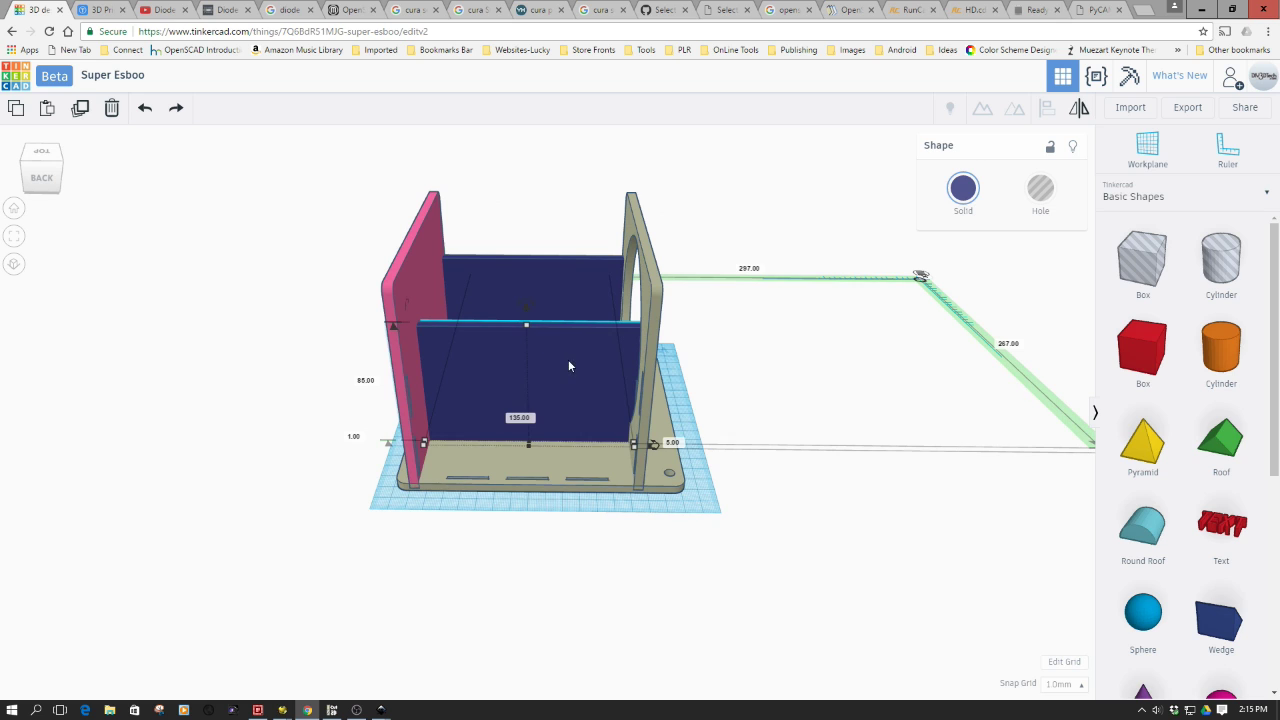
left_click_drag(569, 366, 571, 400)
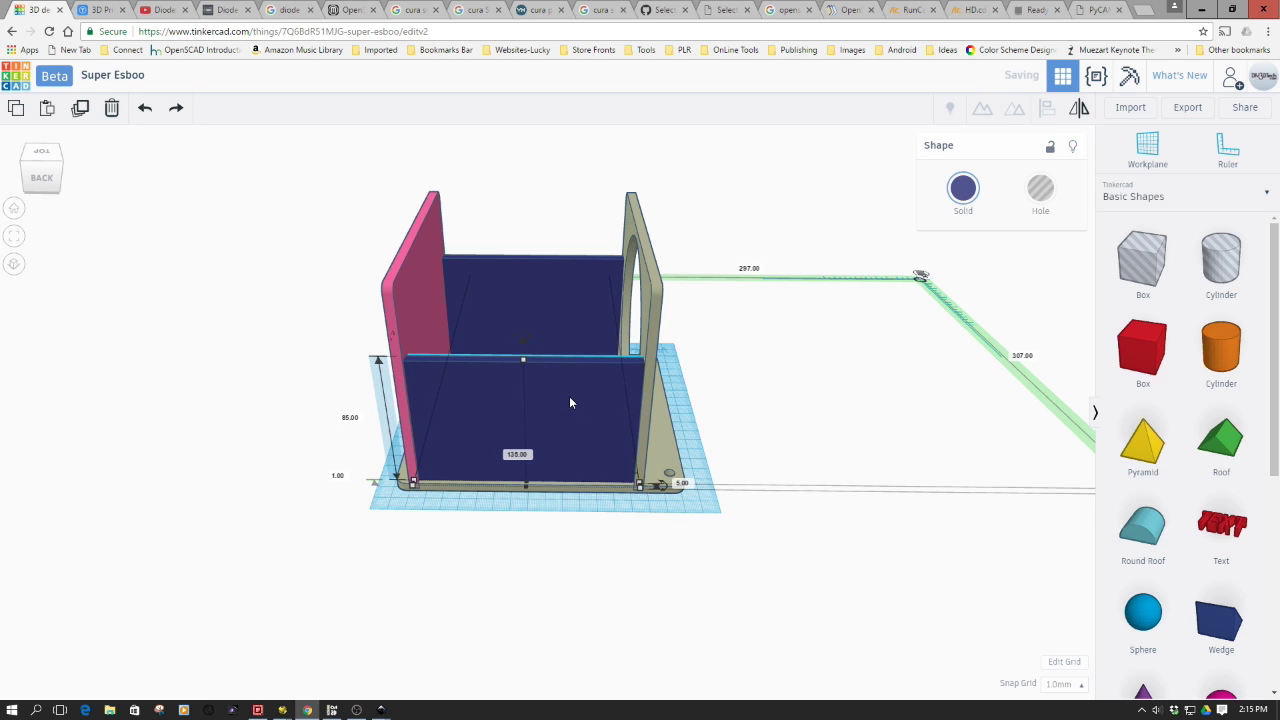
right_click_drag(603, 549, 539, 404)
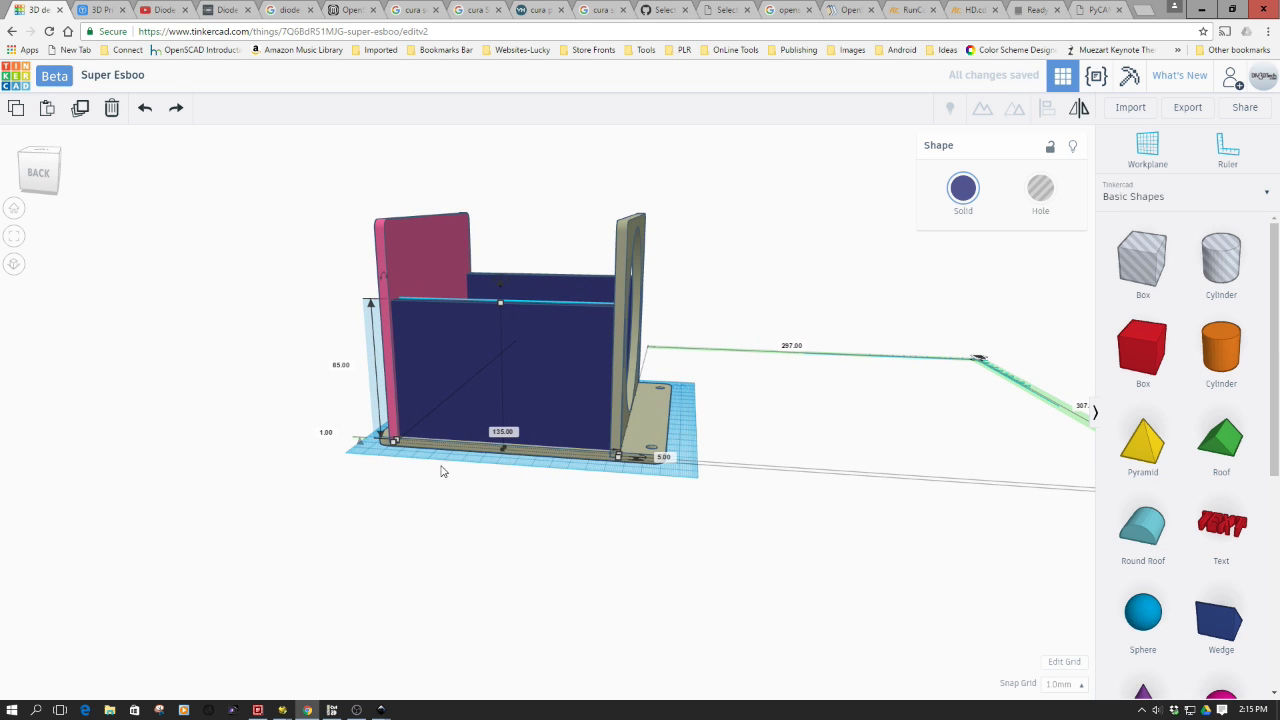
right_click_drag(443, 471, 610, 358)
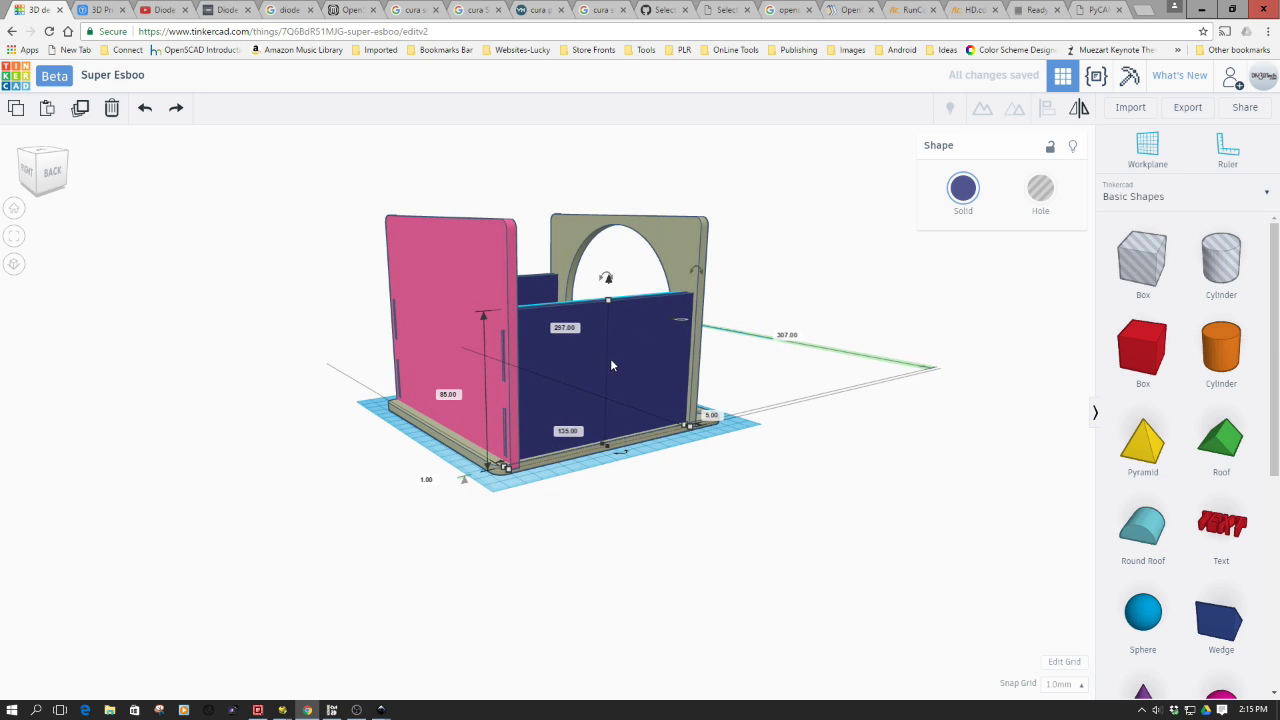
- Use the Ruler to change the copied wall's elevation from 4.00 to 3 mm, resting it on the base
key("r")
left_click(573, 489)
mouse_move(573, 489)
right_mouse_down()
mouse_move(706, 543)
mouse_move(589, 487)
right_mouse_up()
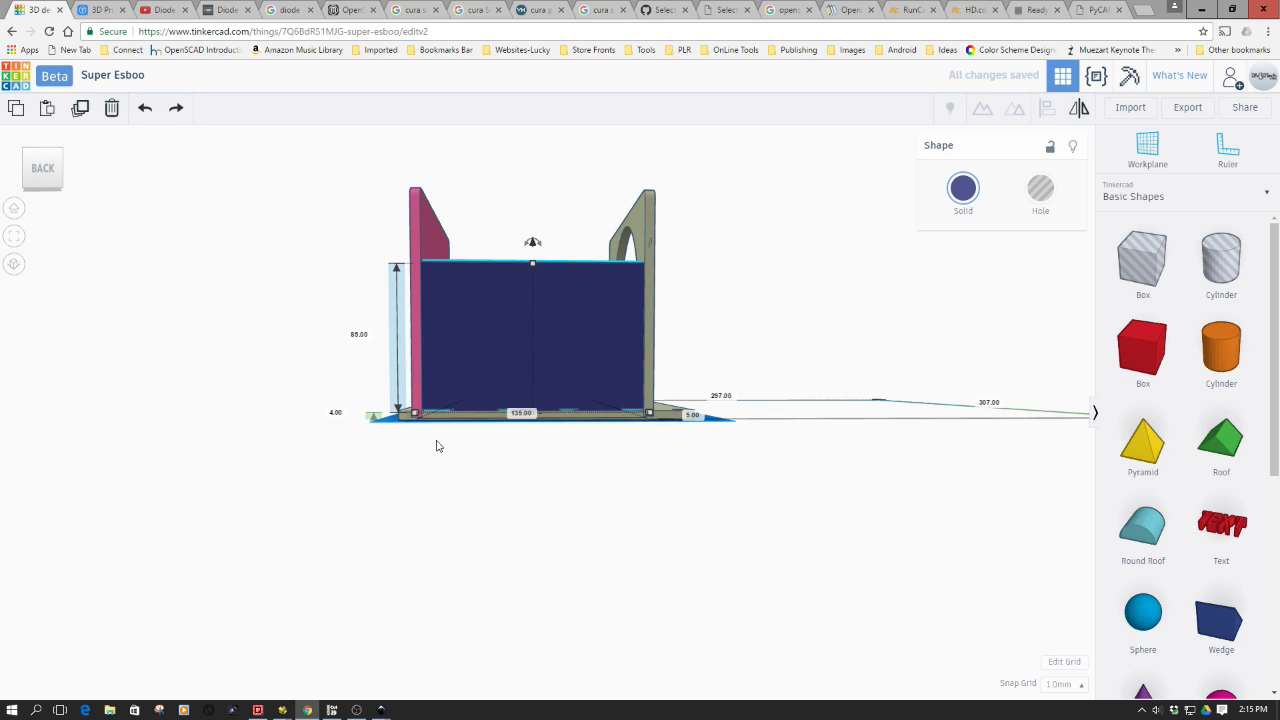
left_click(623, 420)
left_click(680, 418)
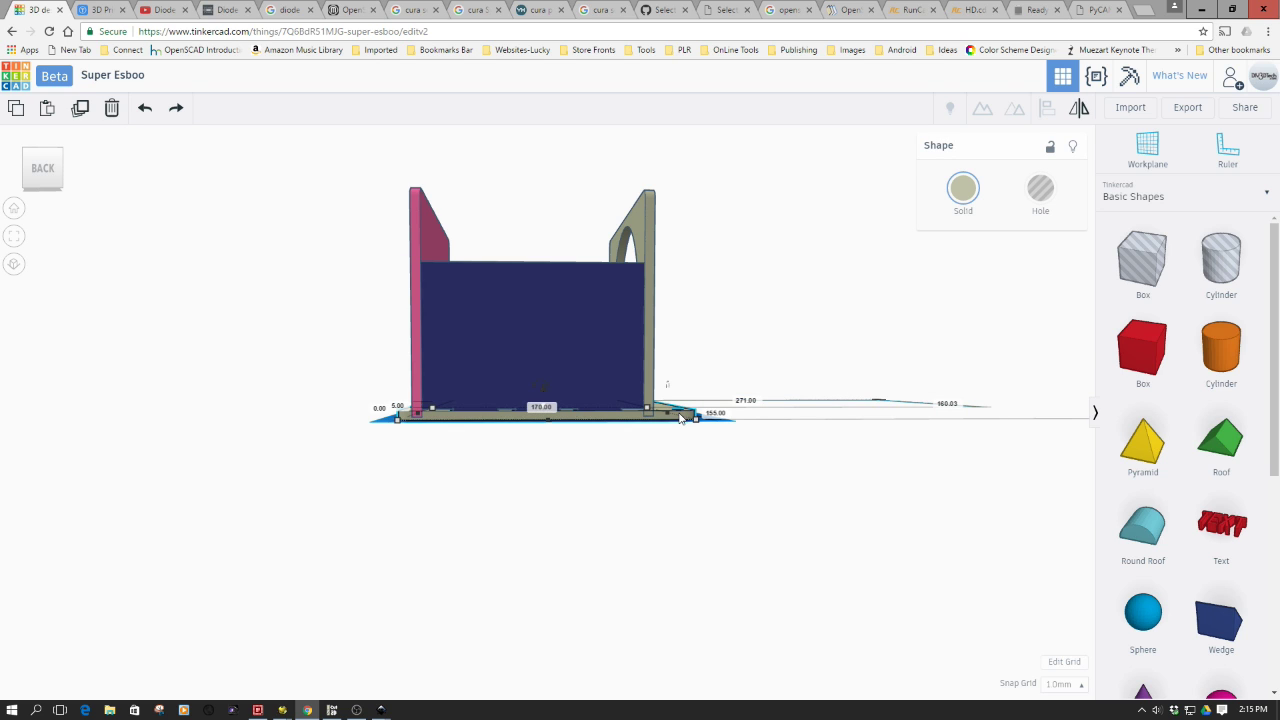
left_click(529, 374)
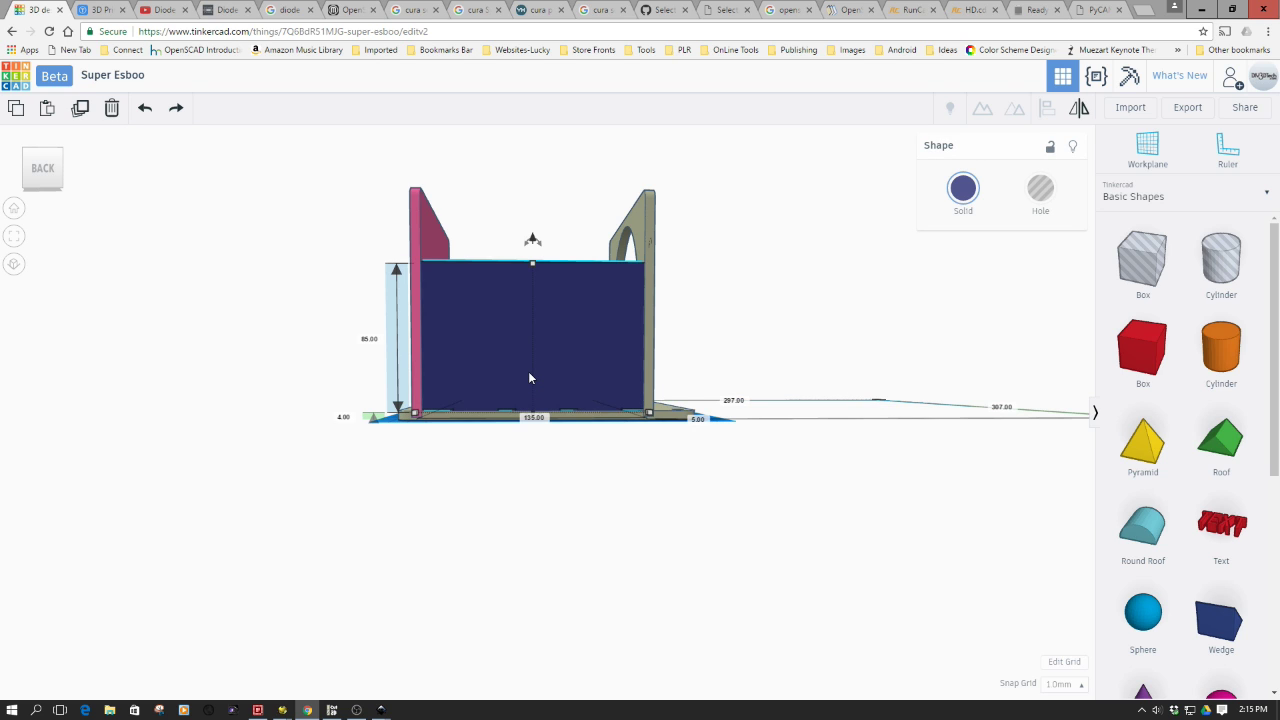
left_click(345, 418)
type("3.5")
key("Return")
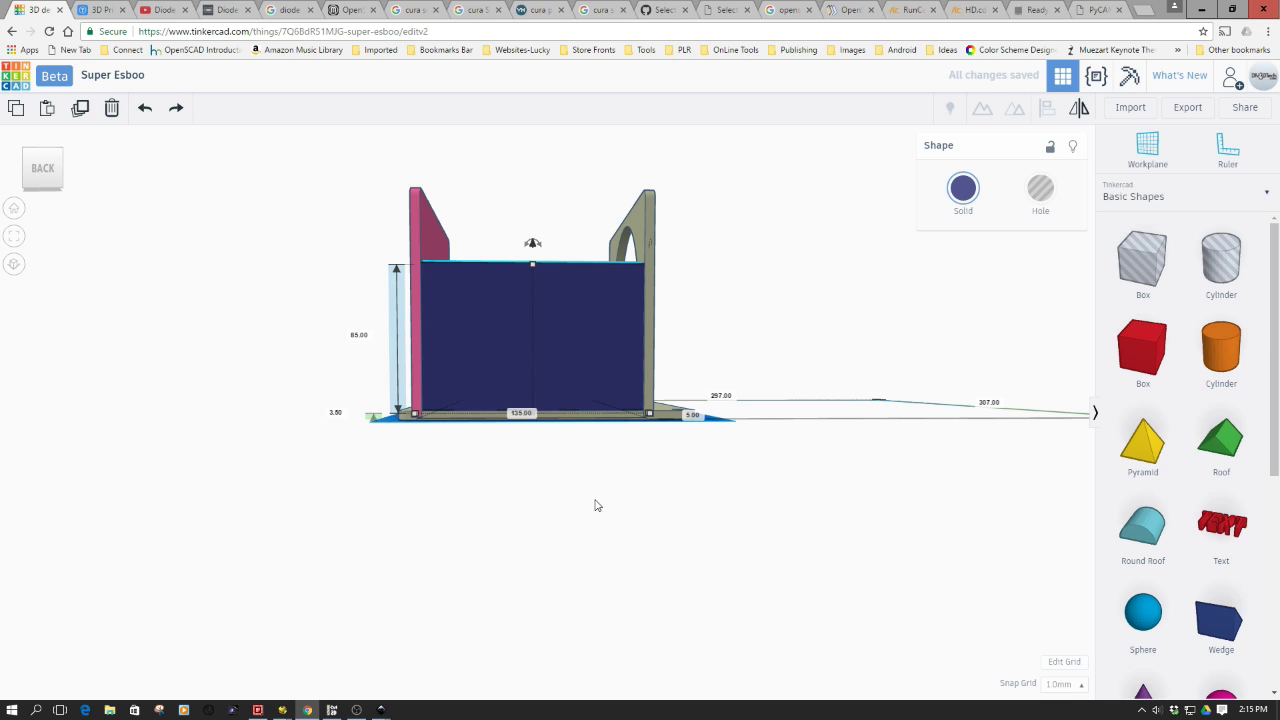
left_click(337, 412)
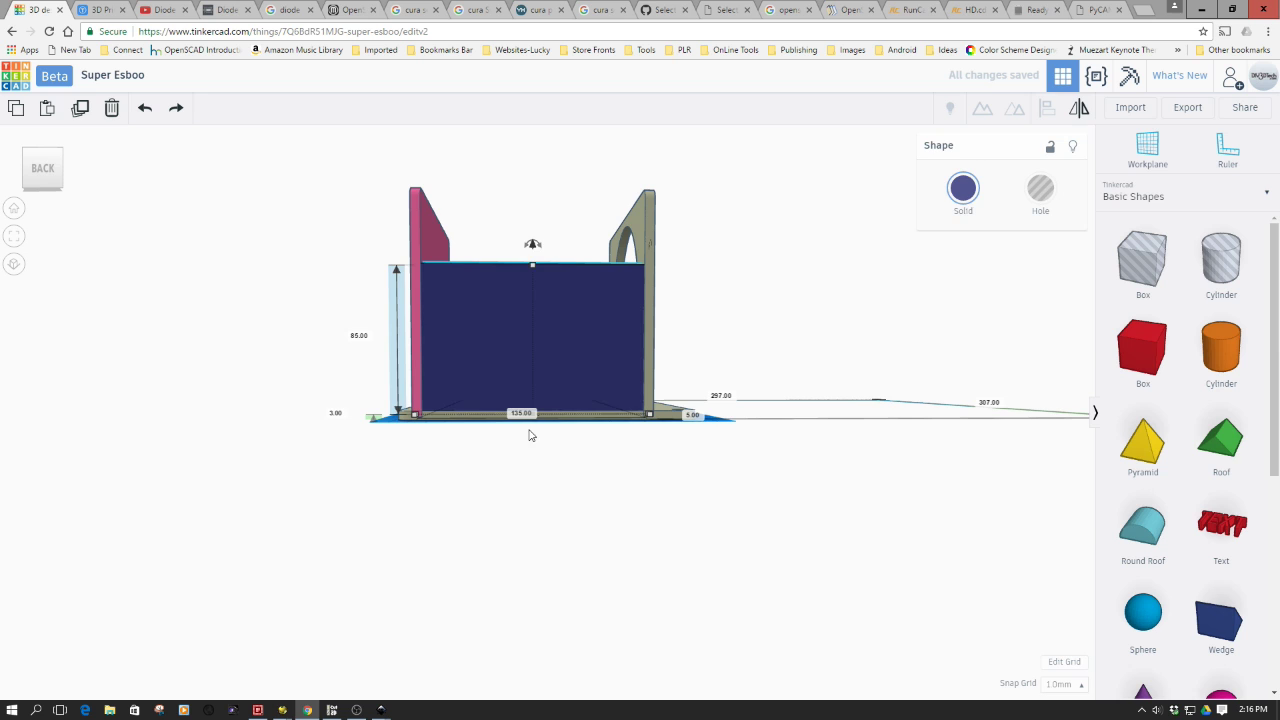
left_click(540, 485)
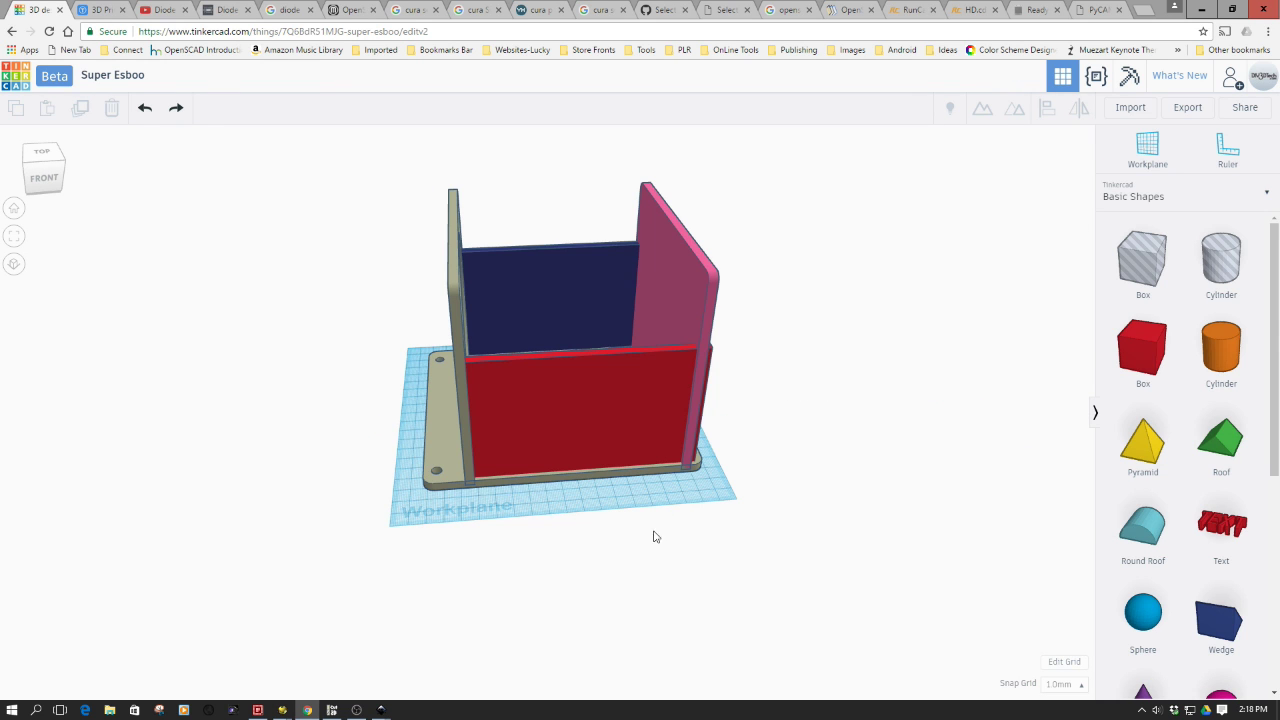
right_click_drag(651, 531, 576, 558)
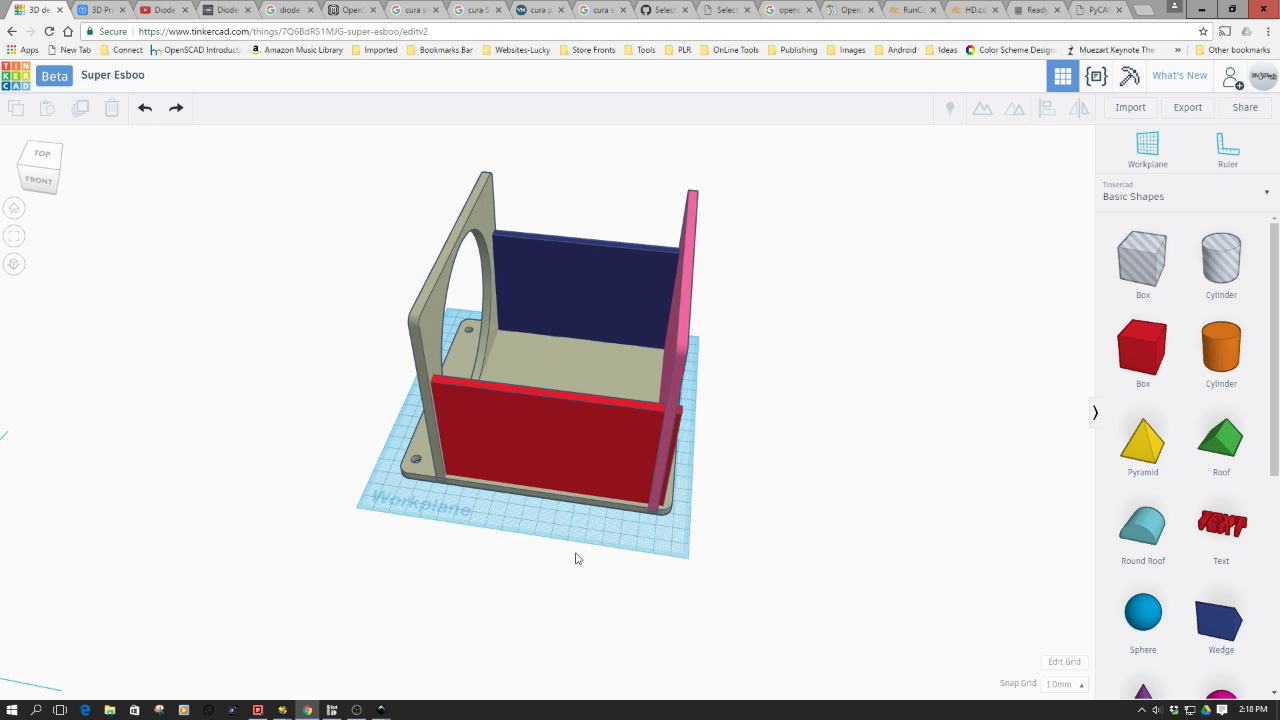
right_click(567, 446)
right_click_drag(829, 458, 598, 474)
right_click_drag(888, 474, 566, 439)
right_click(566, 439)
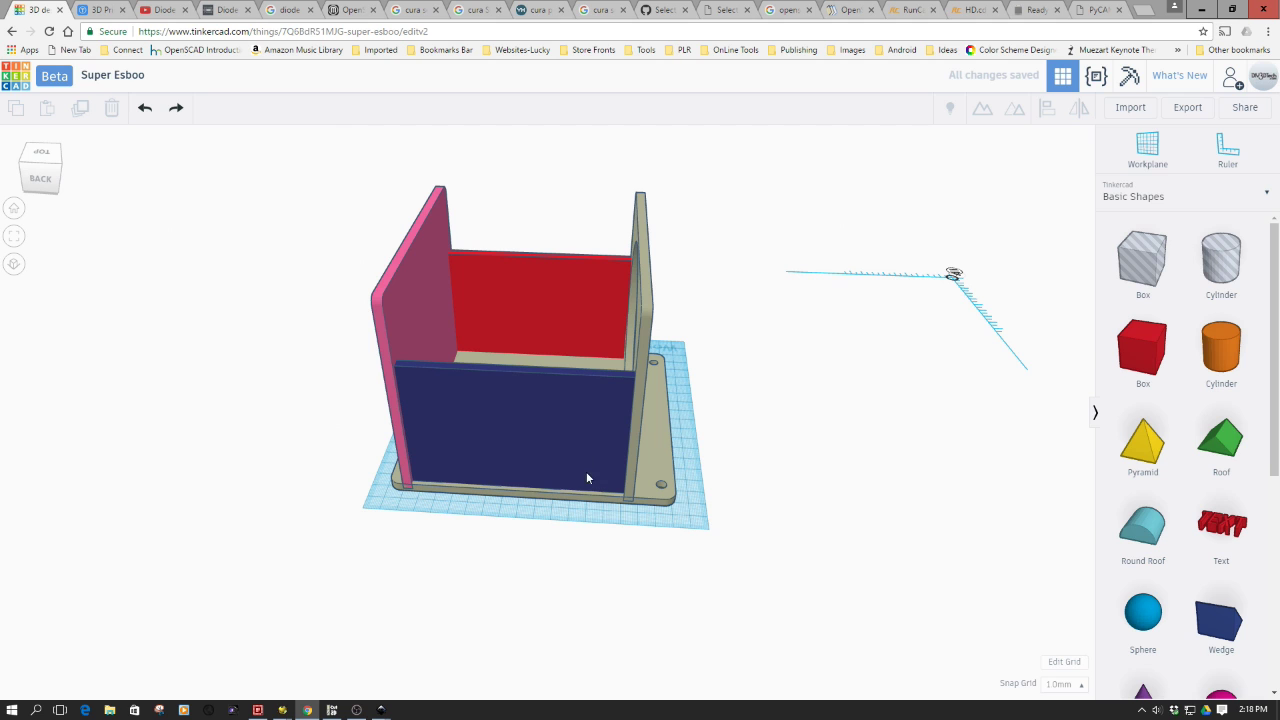
right_click_drag(799, 497, 520, 475)
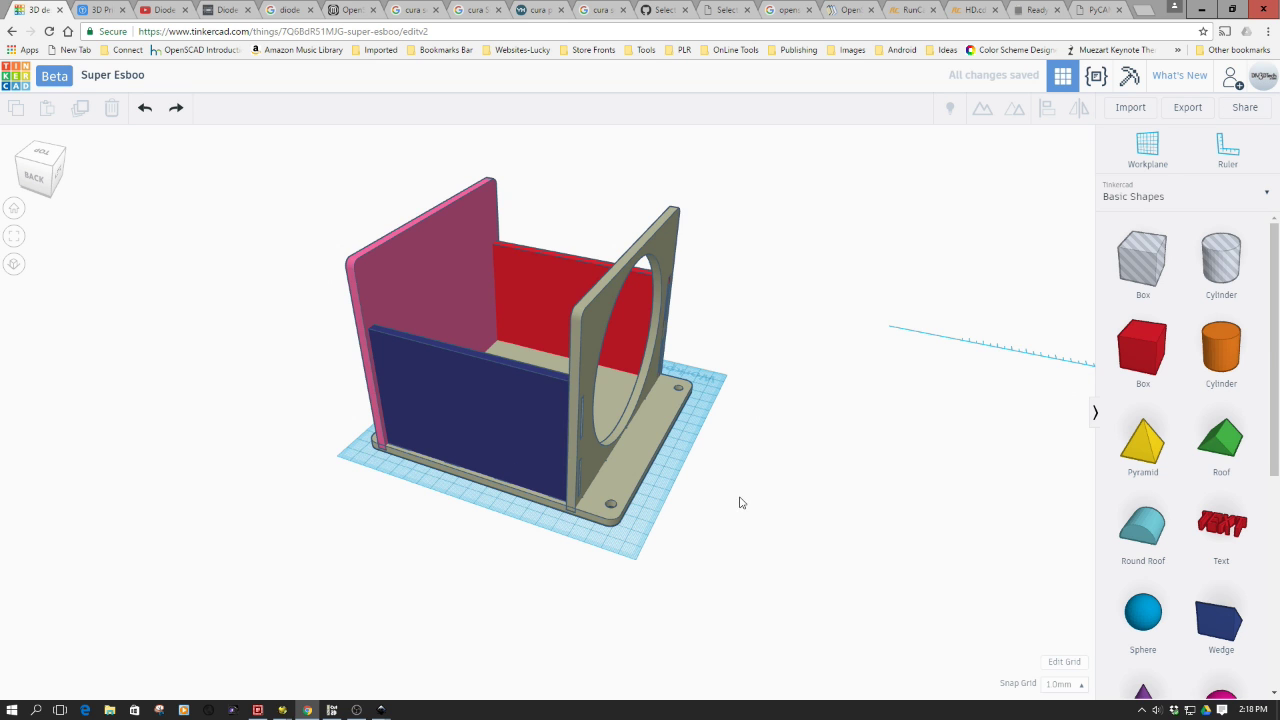
right_click_drag(740, 503, 504, 471)
right_click_drag(769, 440, 643, 380)
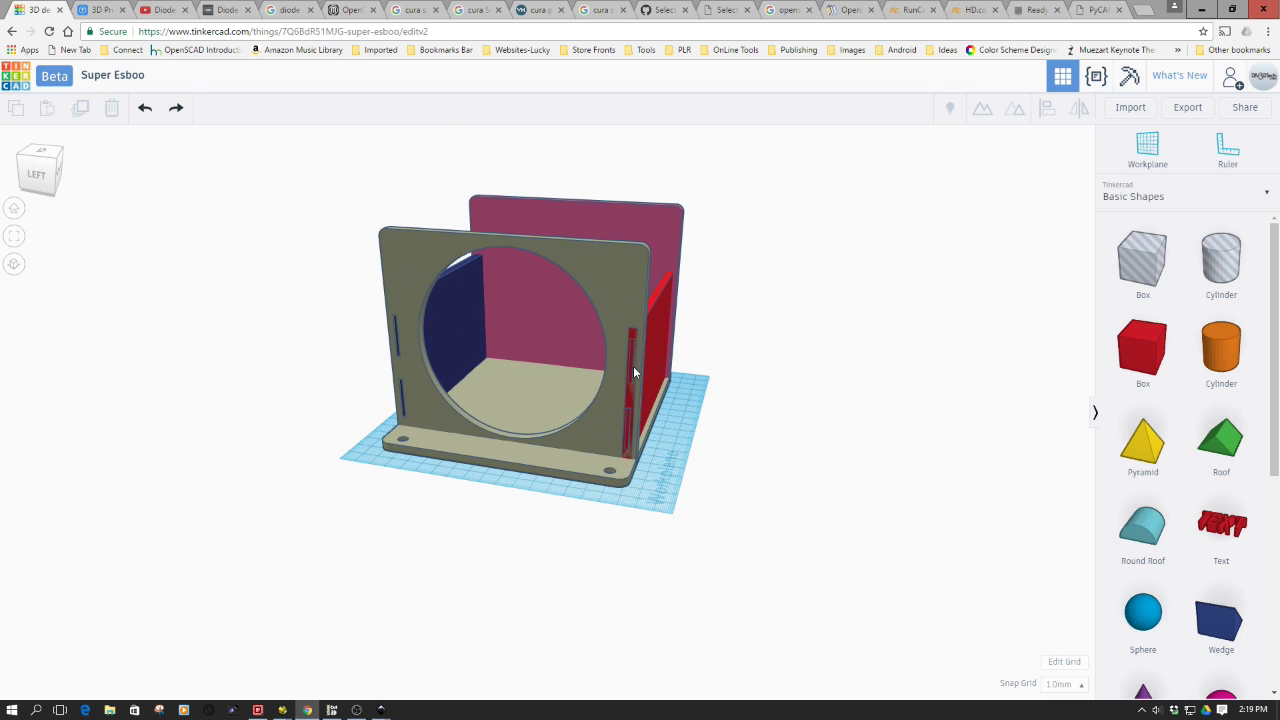
right_click_drag(769, 380, 663, 405)
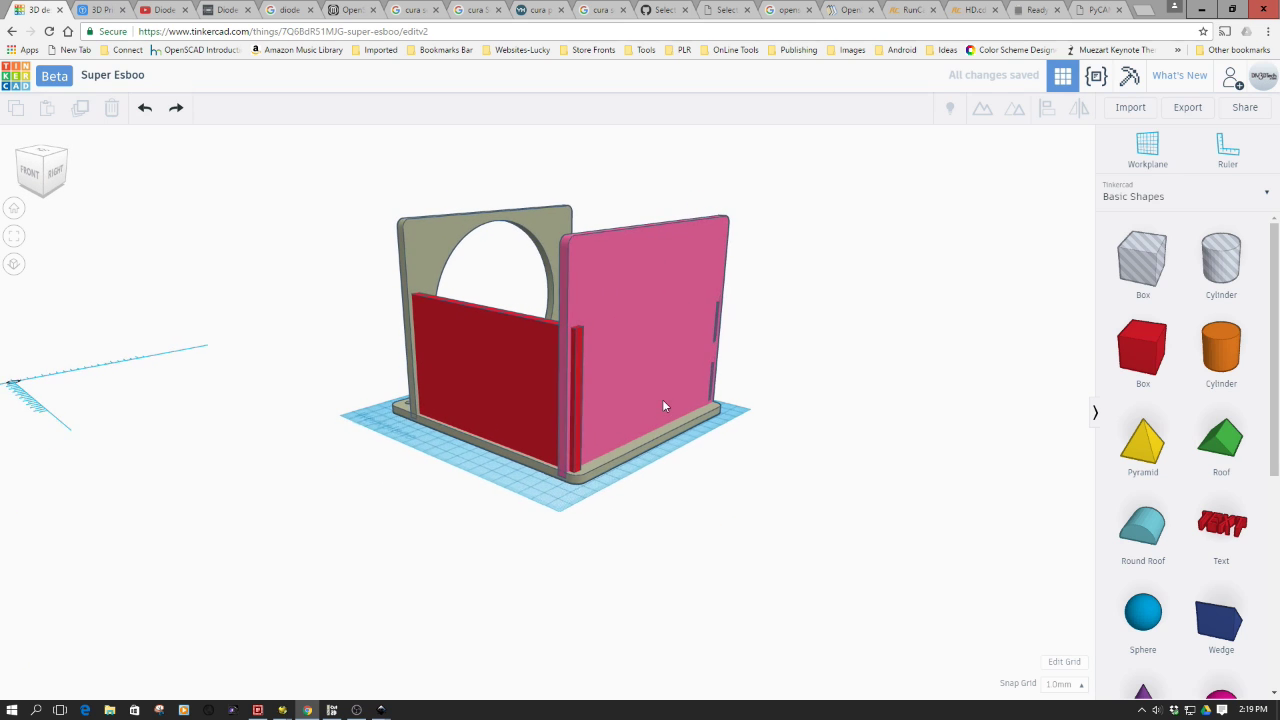
right_click(576, 416)
right_click_drag(376, 390, 421, 395)
mouse_move(533, 401)
right_mouse_down()
mouse_move(603, 391)
mouse_move(518, 382)
right_mouse_up()
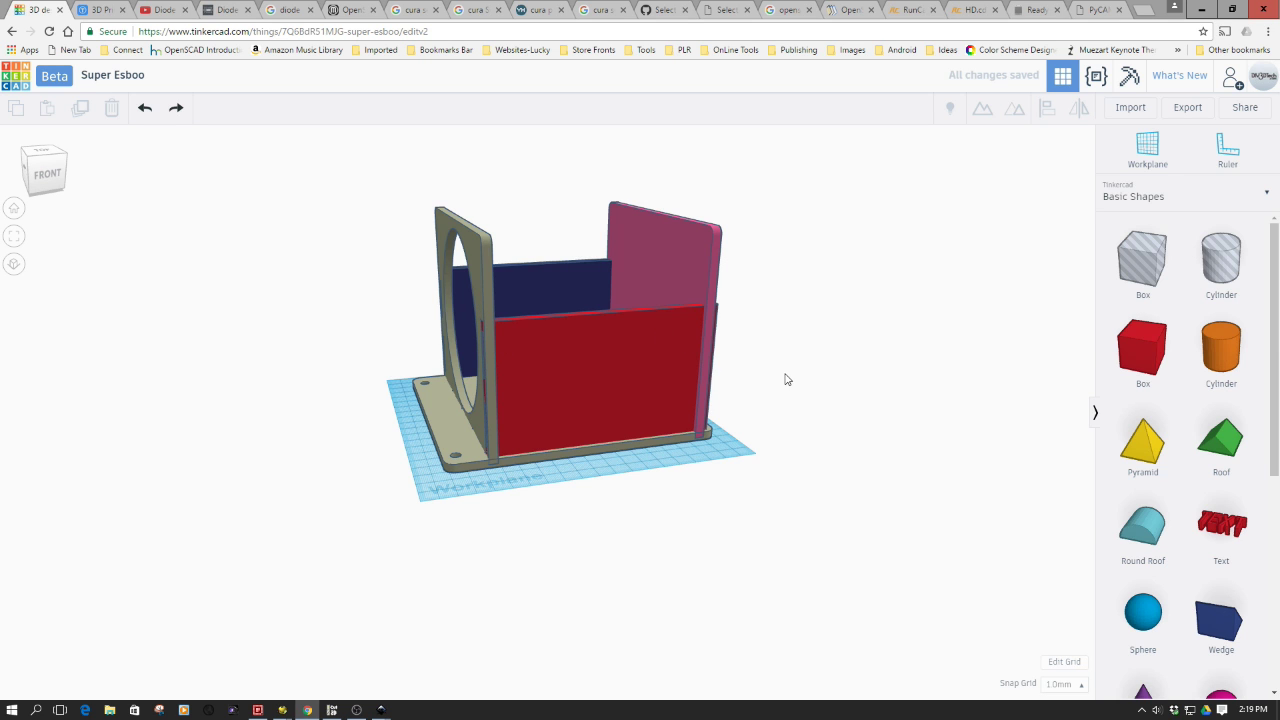
right_click_drag(786, 377, 524, 400)
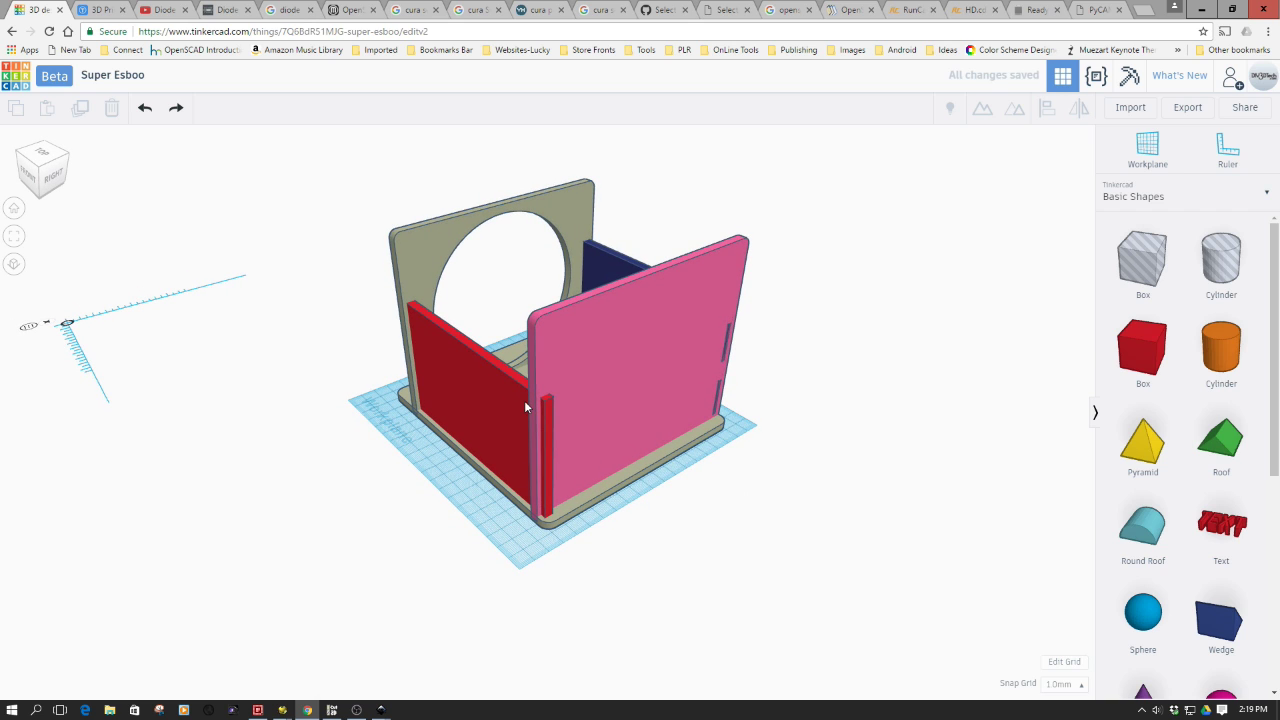
right_click_drag(550, 412, 566, 413)
right_click_drag(743, 563, 486, 557)
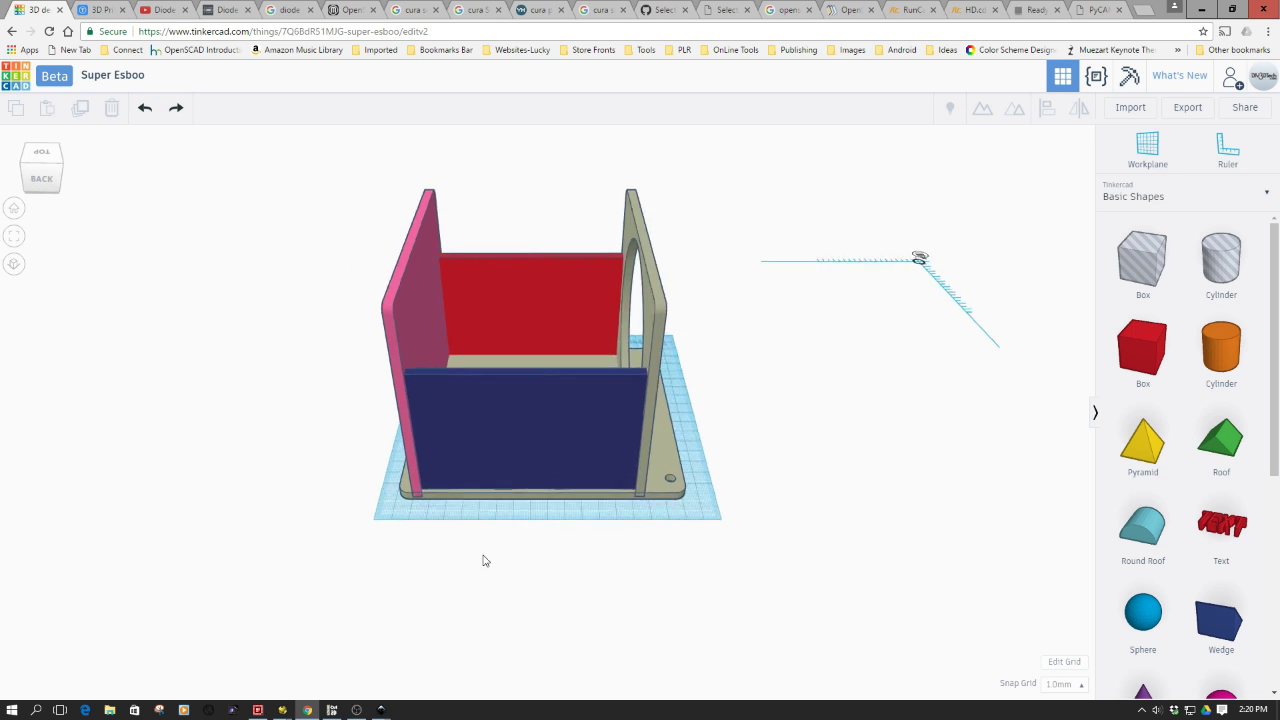
- Delete the navy wall and place a copy of the red wall along the base's front edge
left_click(474, 430)
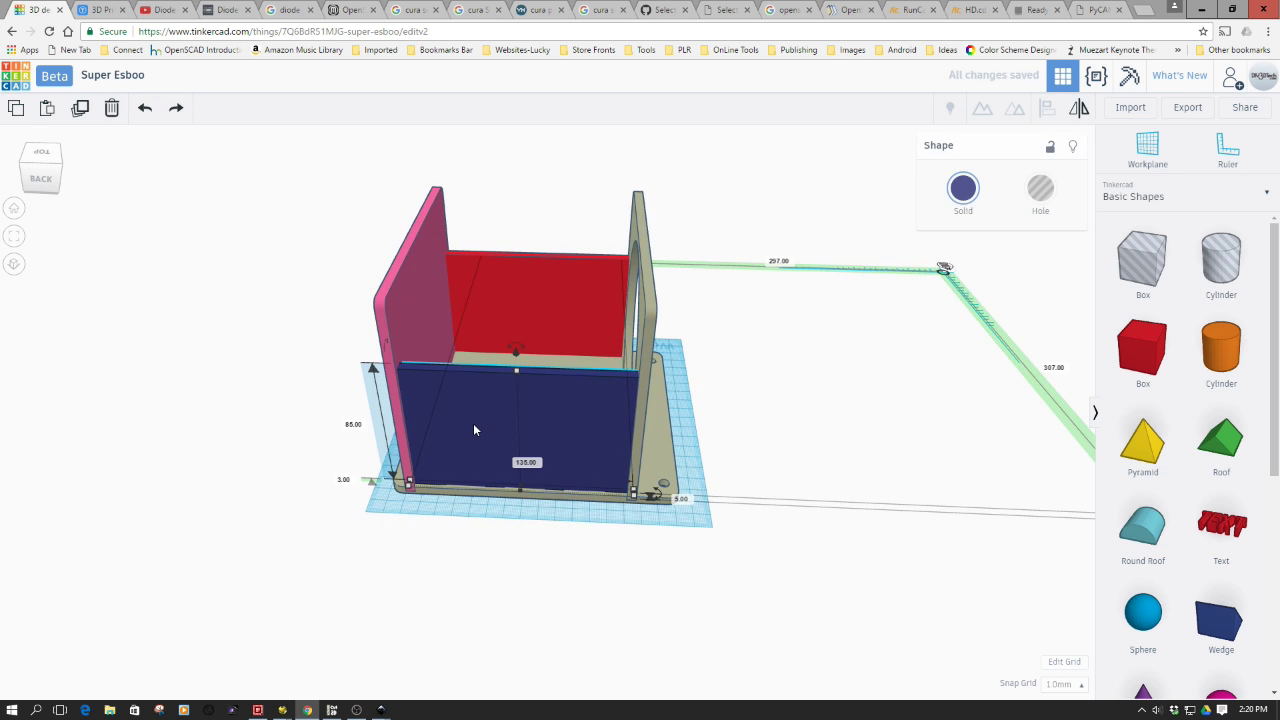
key("Delete")
left_click(492, 320)
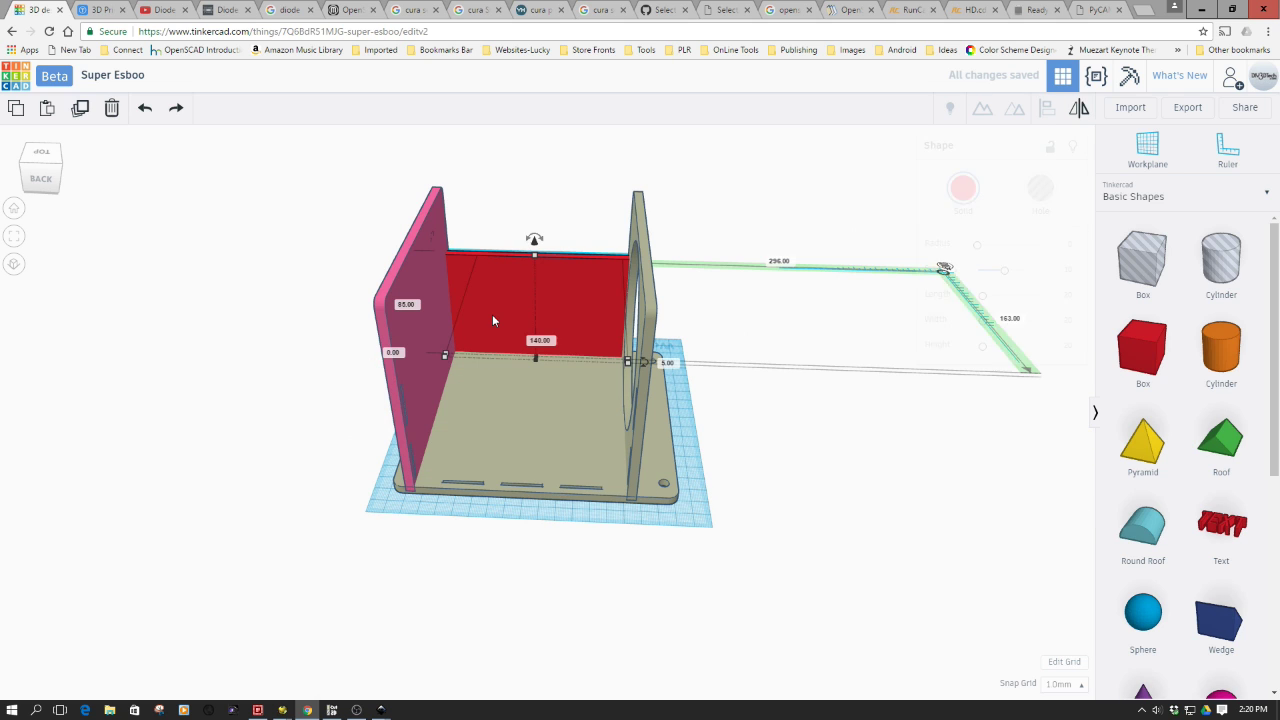
key("shift+Right")
key("shift+Right")
key("shift+Right")
key("shift+Right")
key("shift+Right")
key("shift+Right")
key("shift+Right")
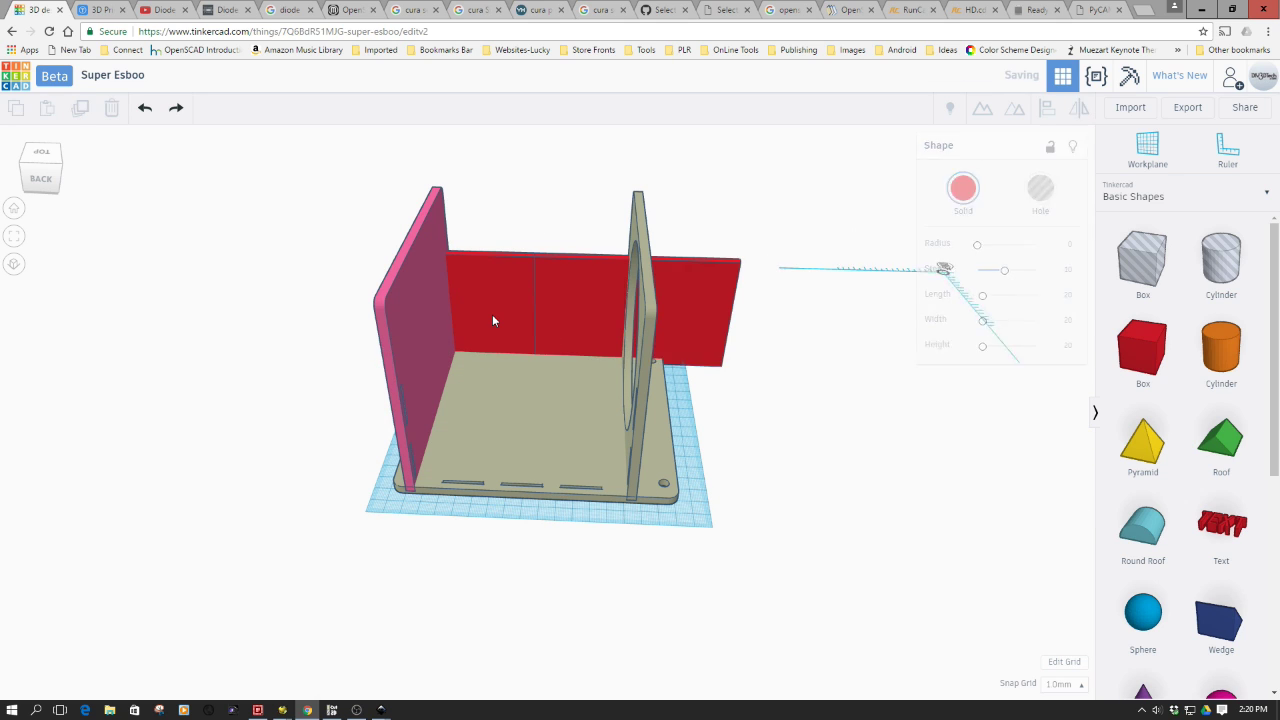
left_click_drag(695, 308, 600, 430)
- Align the front red wall's end with the fan-hole plate
left_click(835, 487)
right_click_drag(829, 480, 451, 447)
left_click(471, 404)
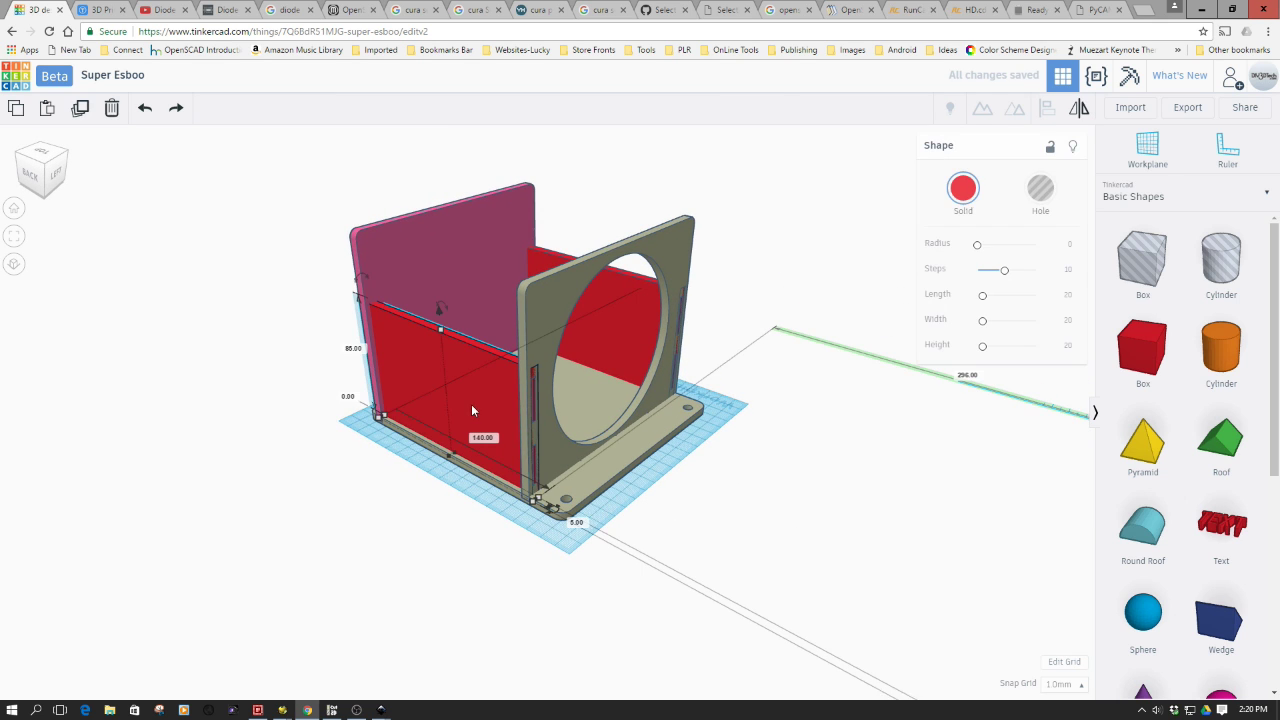
left_click(536, 303, "shift")
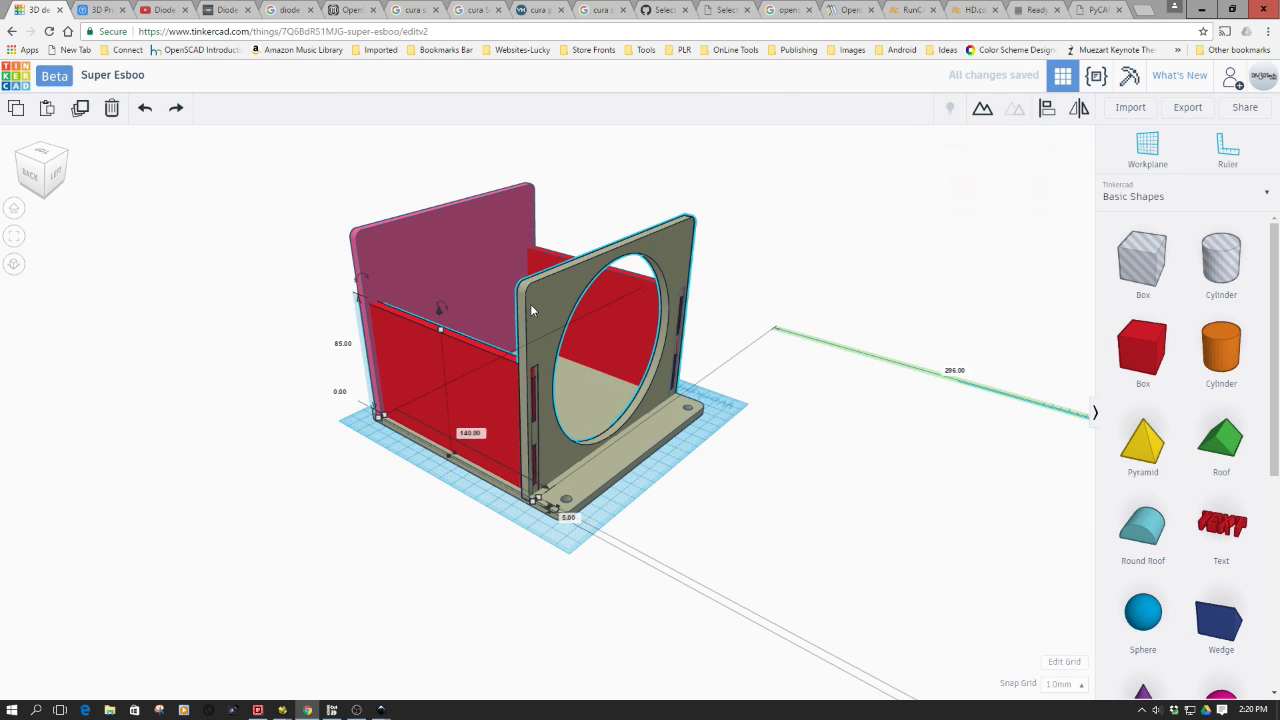
left_click(1050, 117)
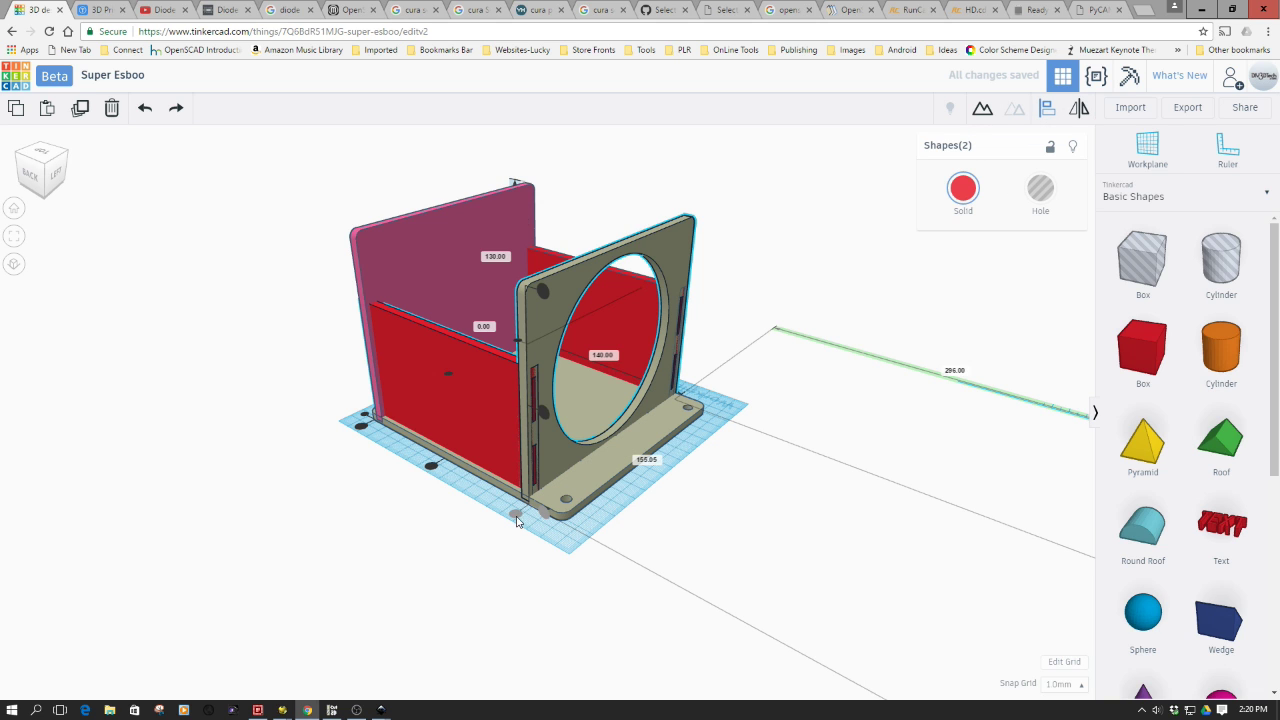
left_click(531, 630)
right_click_drag(634, 566, 826, 534)
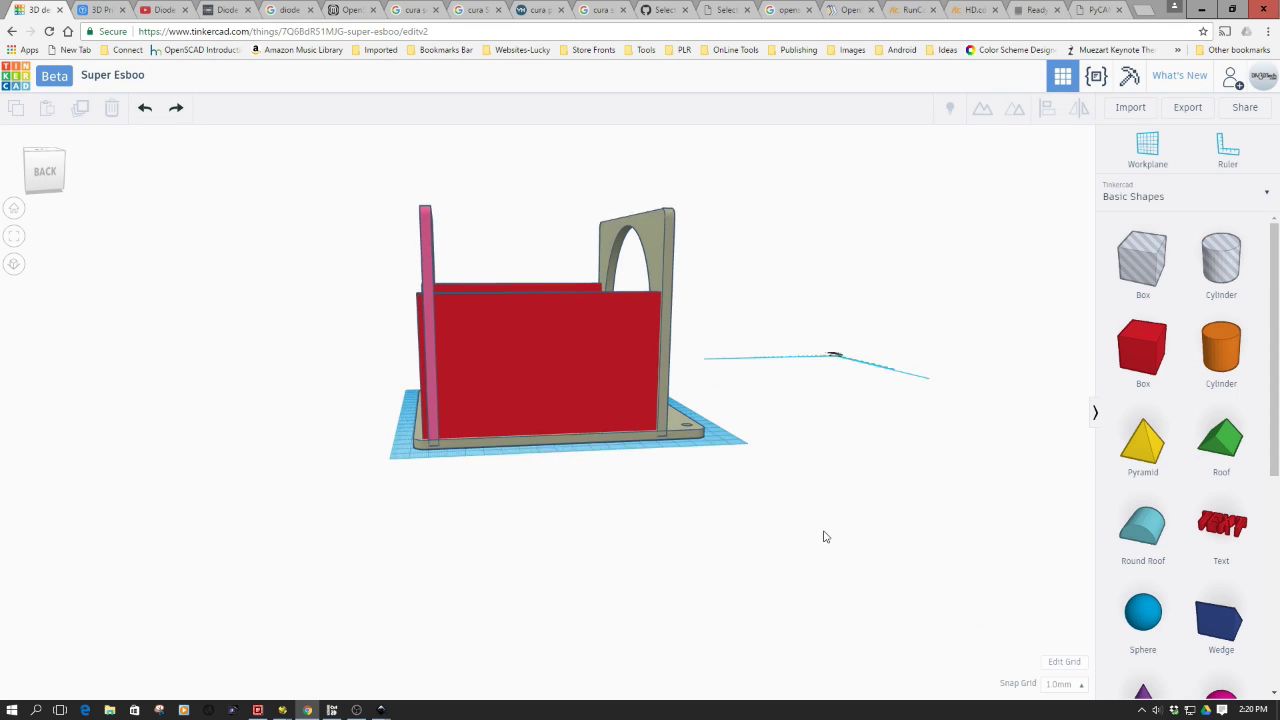
- Select the pink panel to confirm it sits at 0.00 elevation on the base
left_click(562, 375)
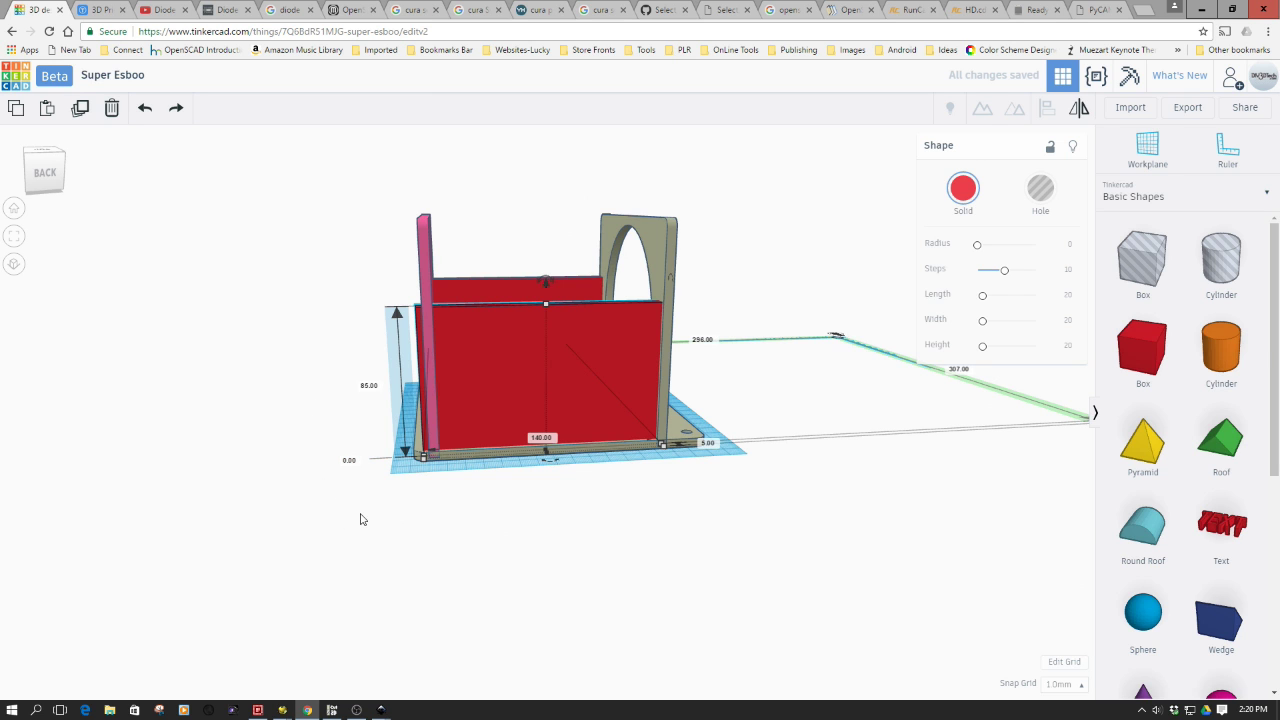
left_click(330, 516)
right_click_drag(300, 514, 587, 358)
left_click(587, 358)
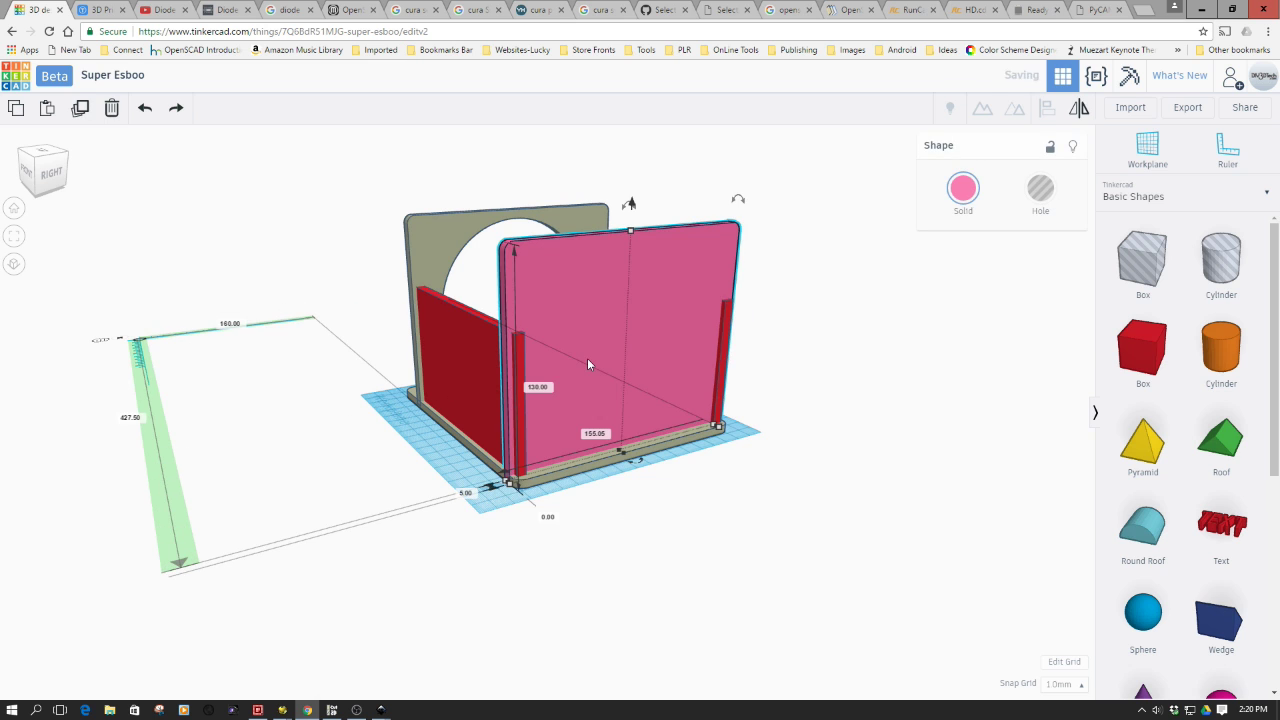
right_click_drag(669, 551, 769, 503)
left_click(678, 443)
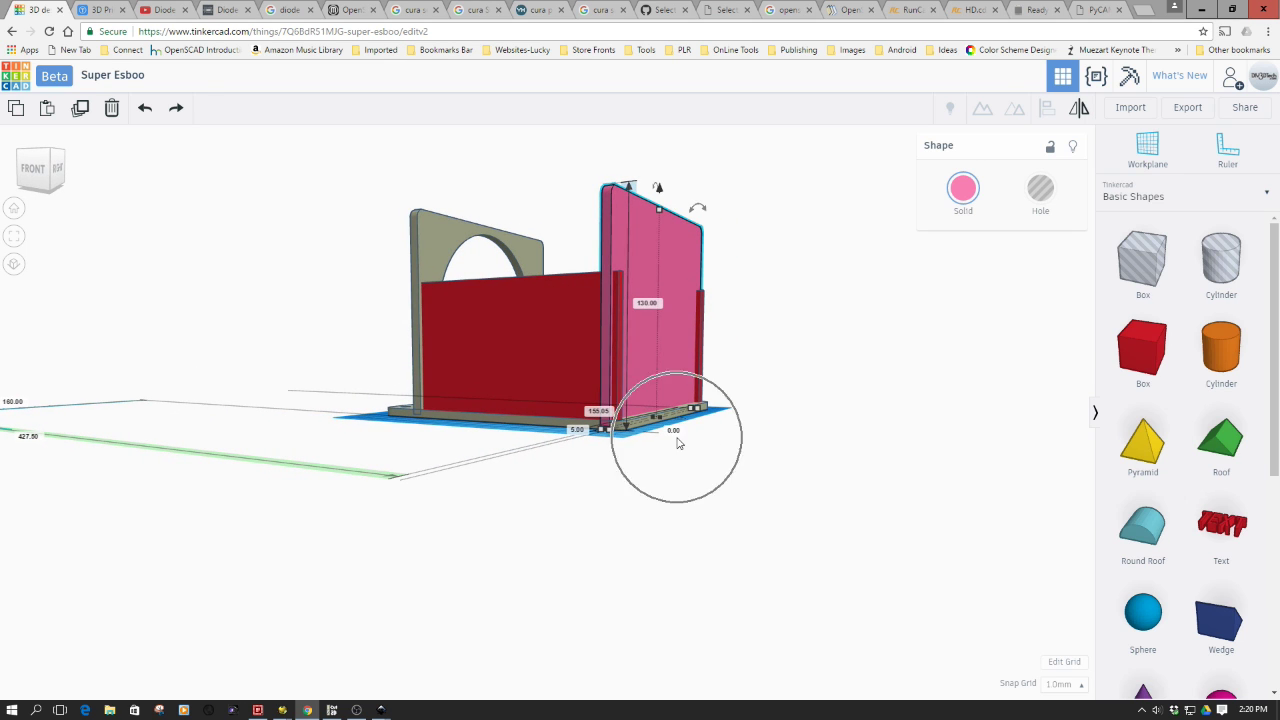
- Check that the tan fan-mount panel's height above the workplane reads 0.00
right_click_drag(643, 509, 526, 448)
left_click(526, 448)
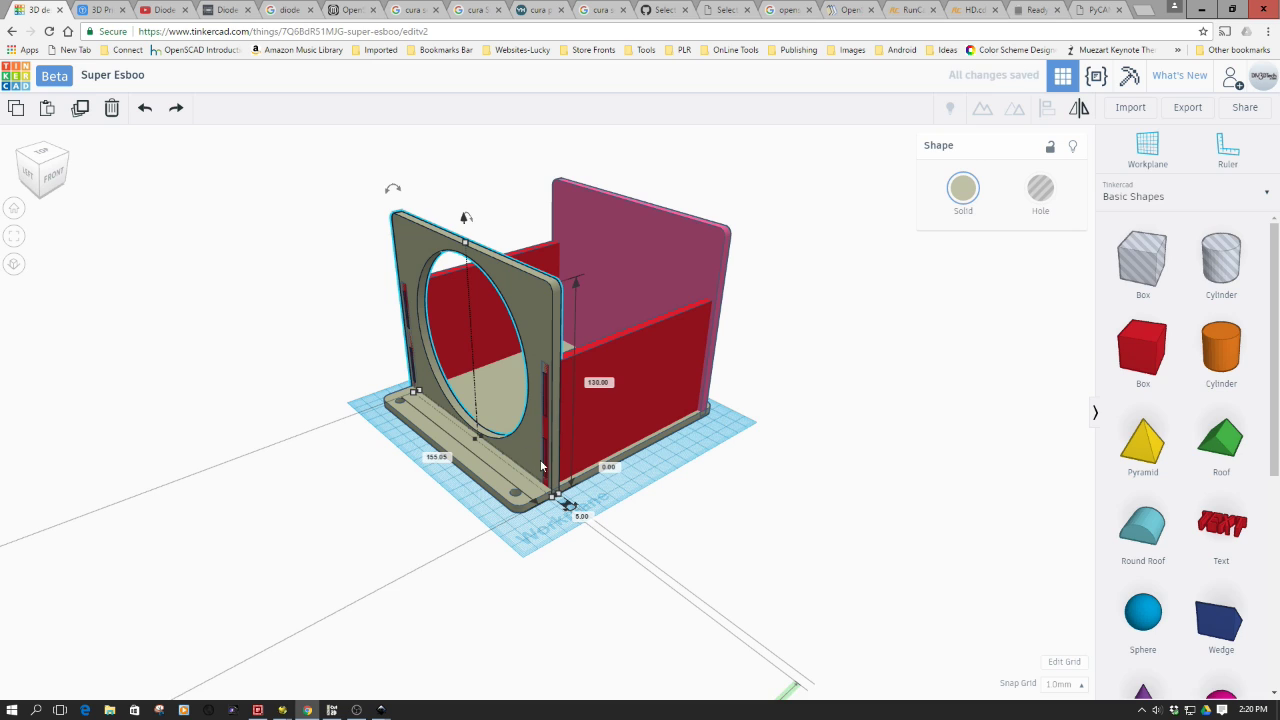
left_click(607, 467)
right_click_drag(703, 491, 565, 535)
- Box-select the base, cutout plate, pink end wall and both red walls, and group them
left_click(308, 164)
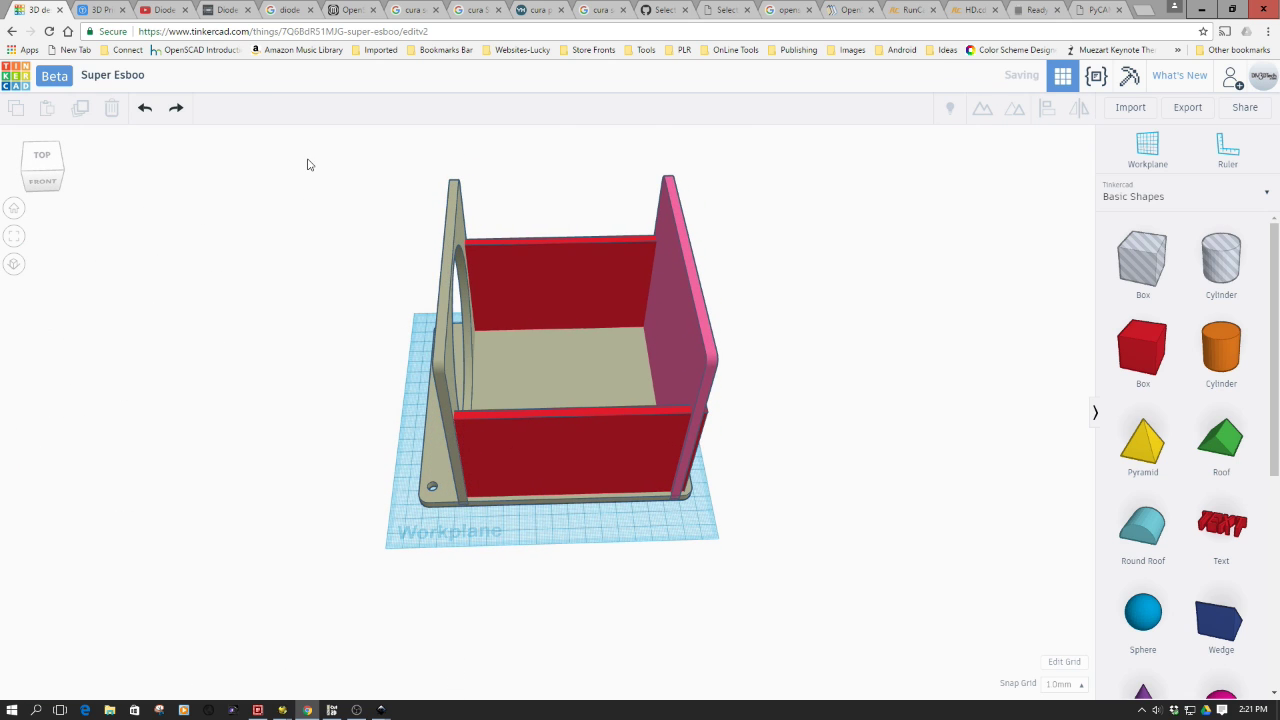
left_click_drag(308, 164, 751, 562)
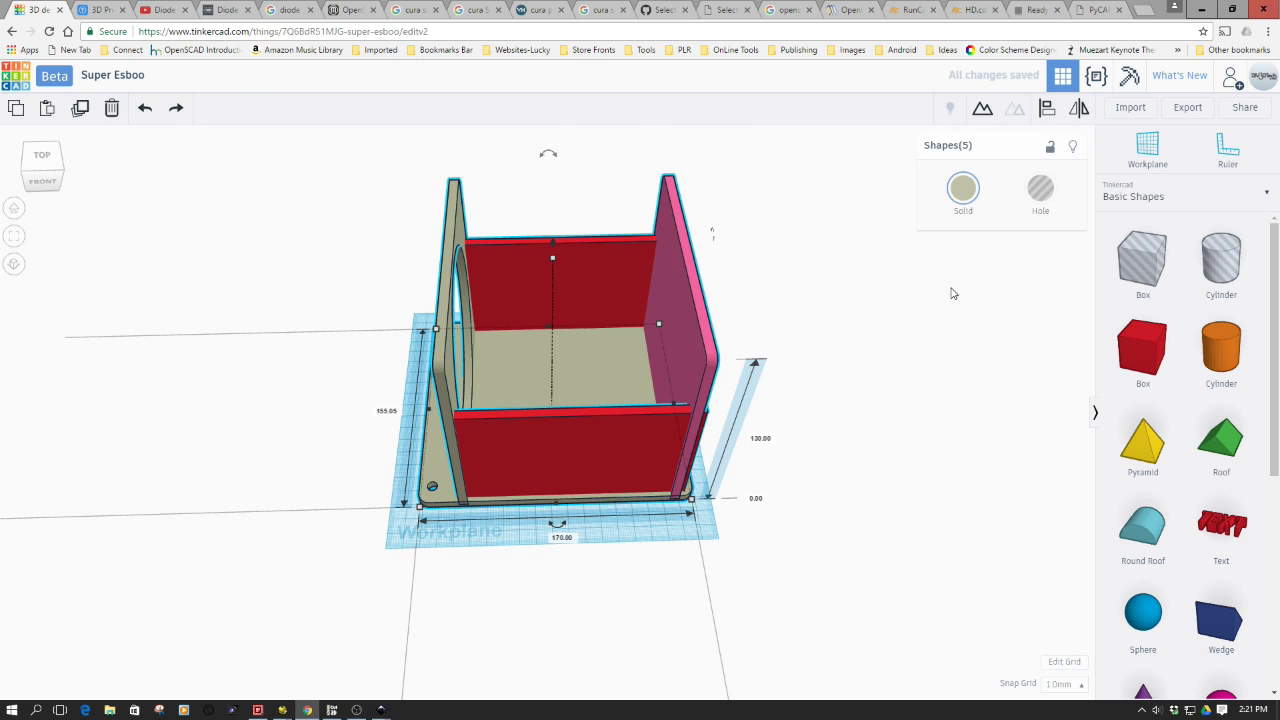
left_click(983, 108)
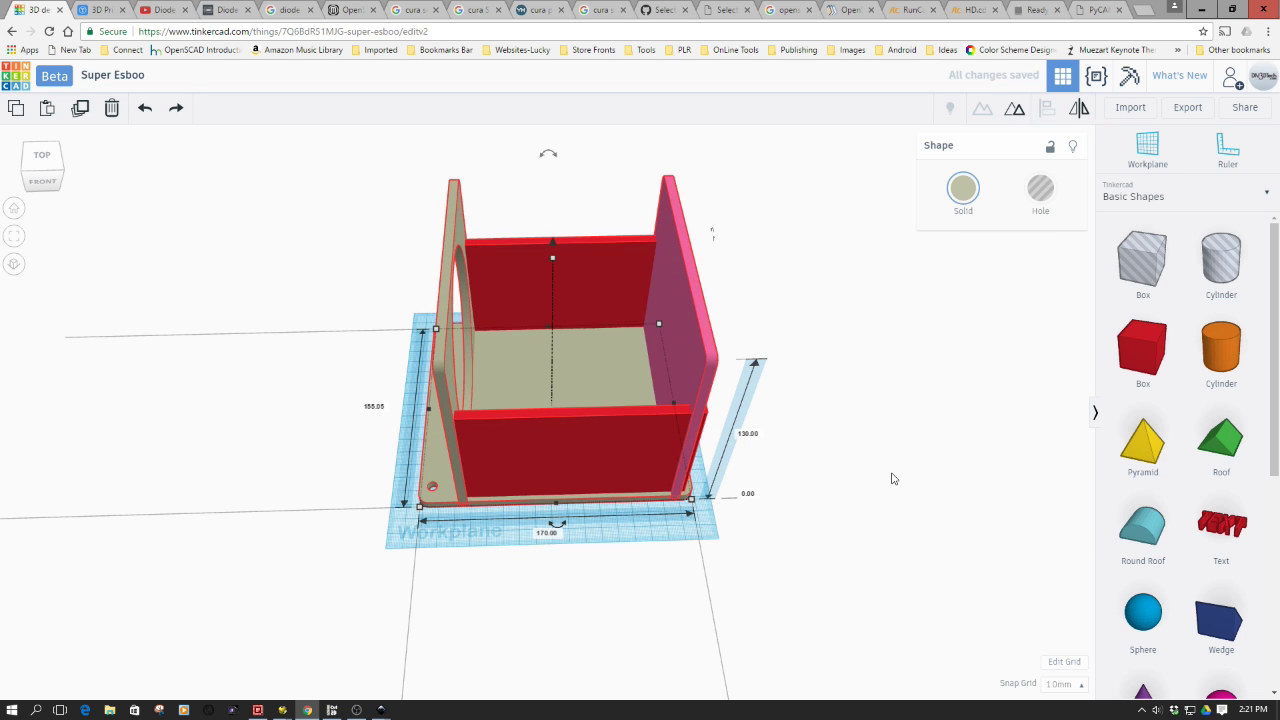
left_click(862, 532)
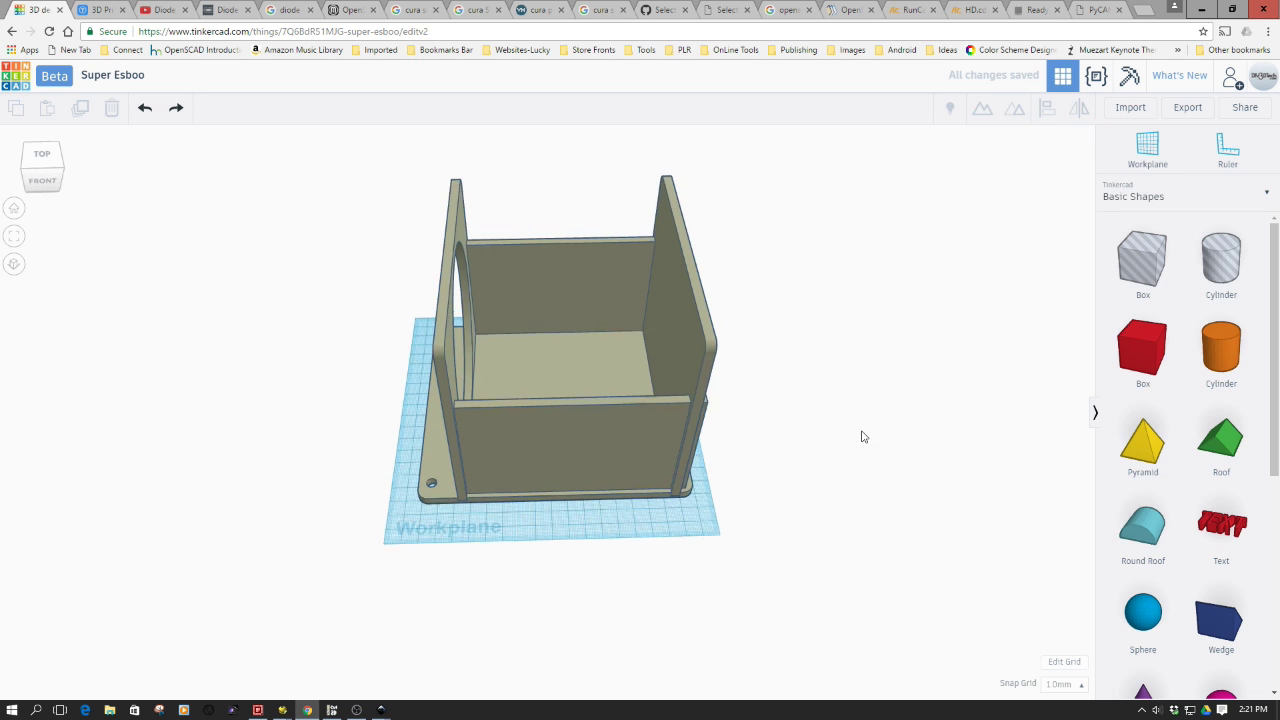
right_click_drag(863, 436, 277, 531)
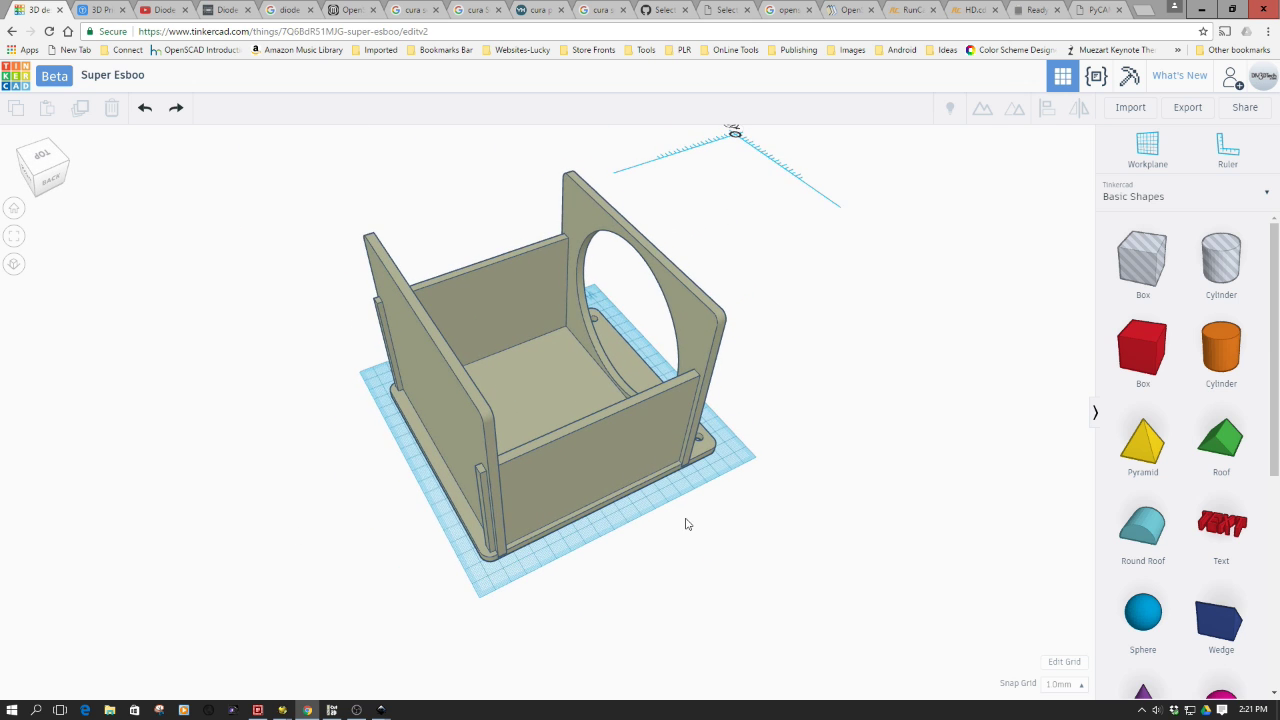
right_click_drag(686, 524, 418, 481)
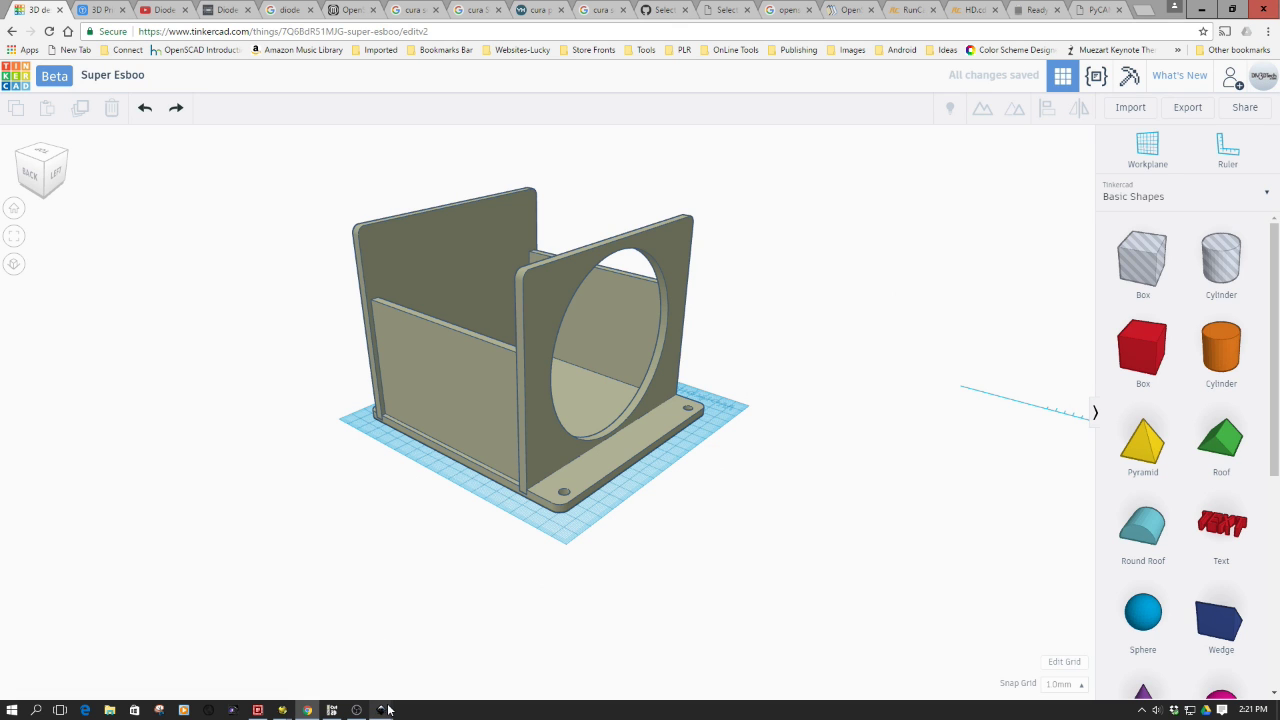
mouse_move(388, 710)
left_click(530, 655)
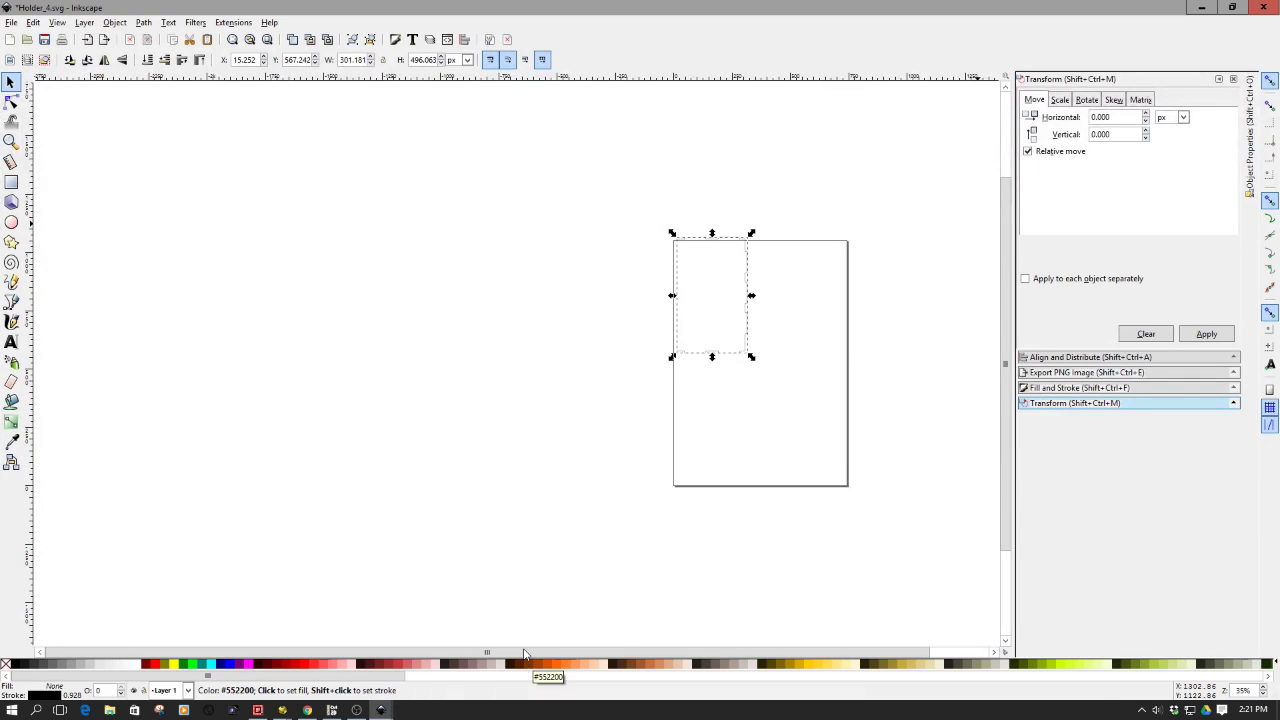
left_click(1201, 7)
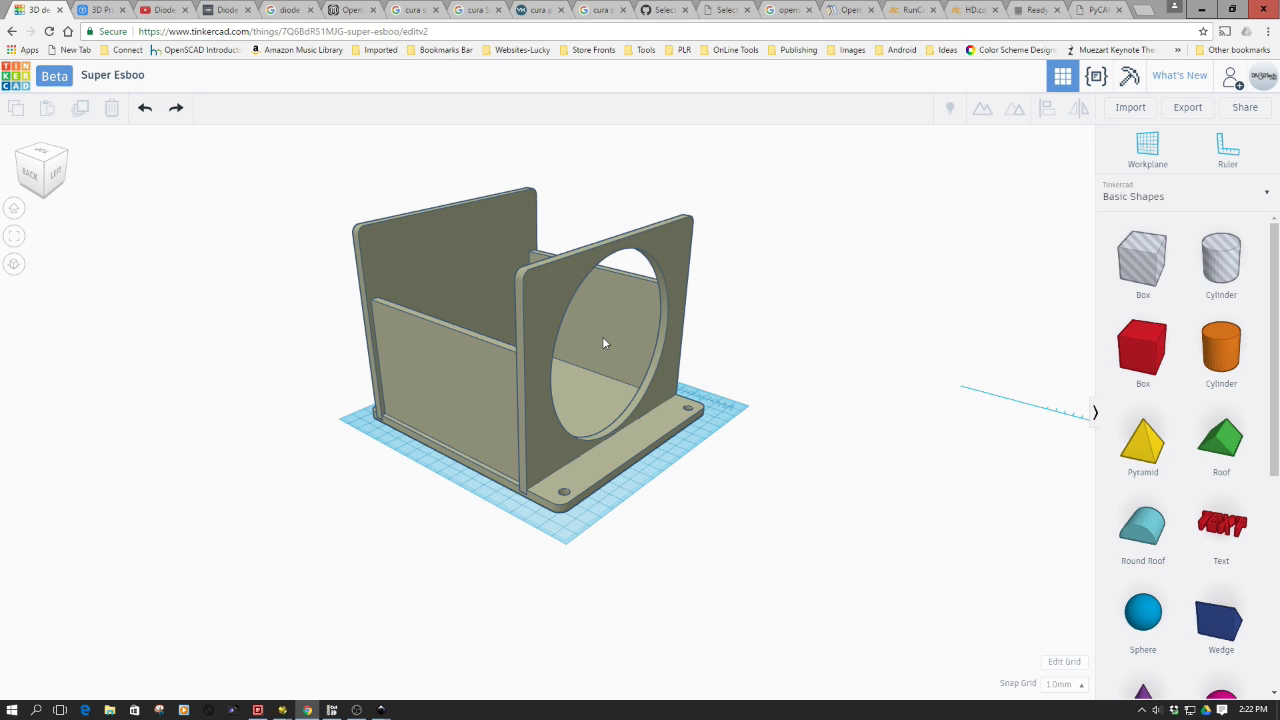
right_click_drag(602, 336, 774, 306)
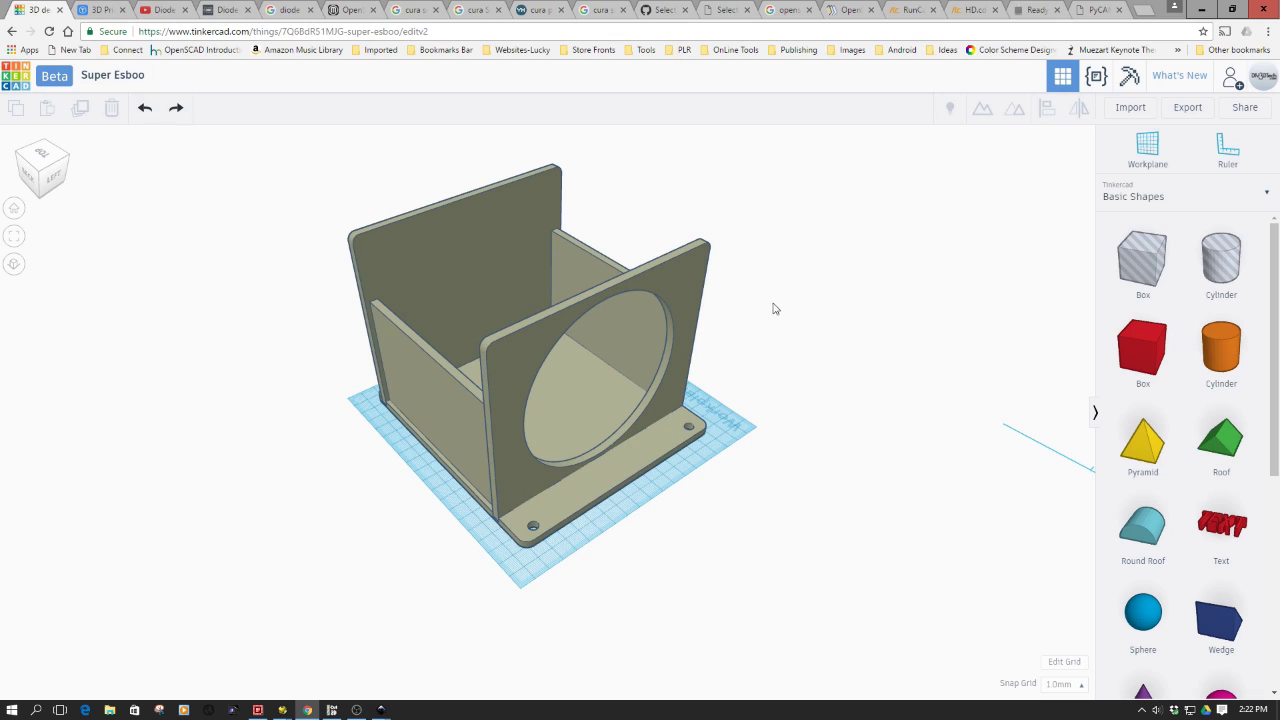